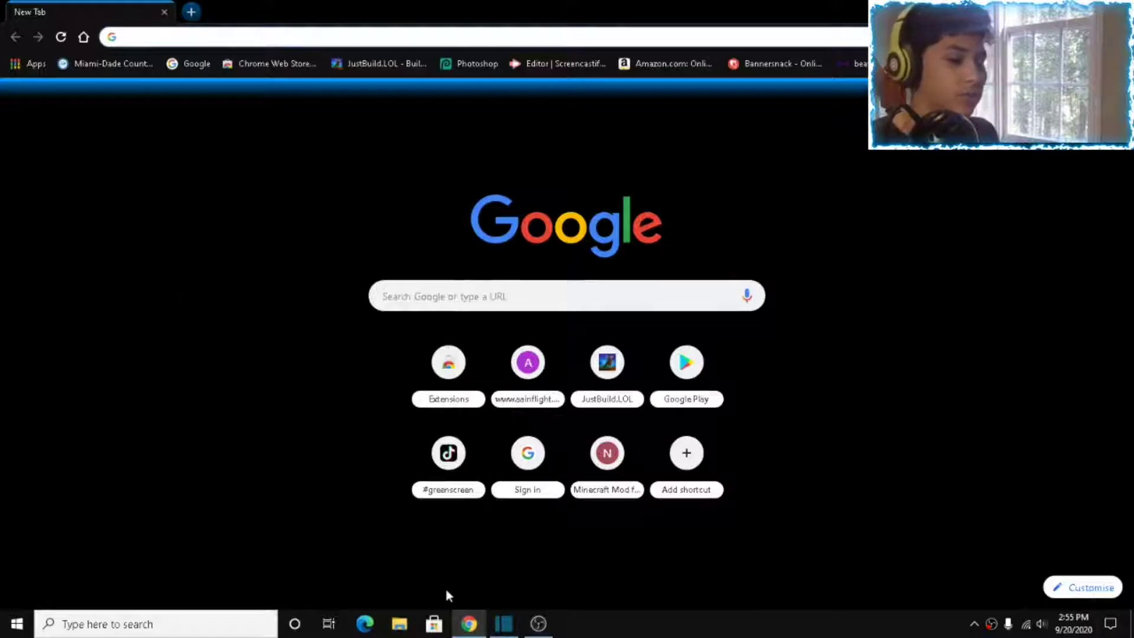
{"action": "left_click", "coordinate": [538, 623]}
{"action": "left_click", "coordinate": [538, 623]}
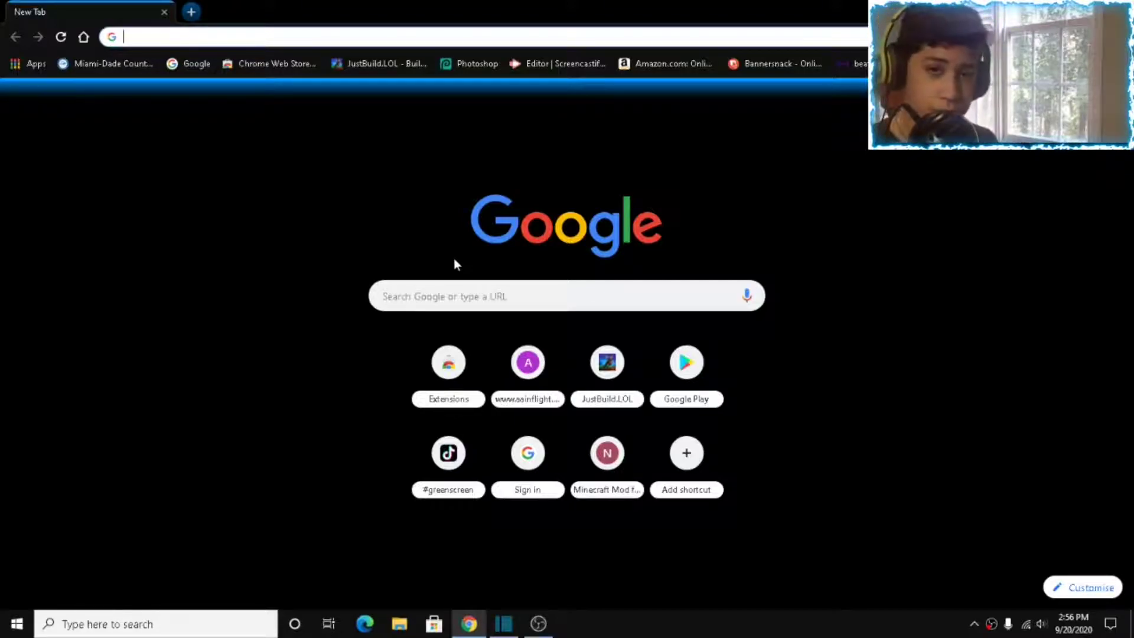
- Open photopea.com and create a new 1280 × 720 px project with a white background
{"action": "type", "text": "photopea.com"}
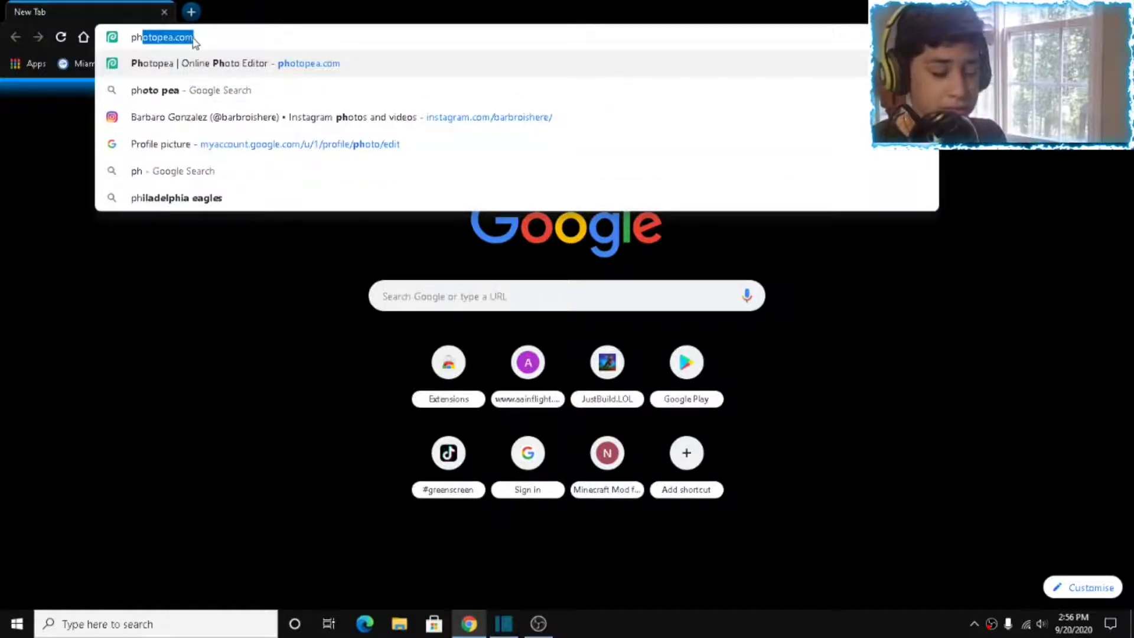
{"action": "key", "text": "Return"}
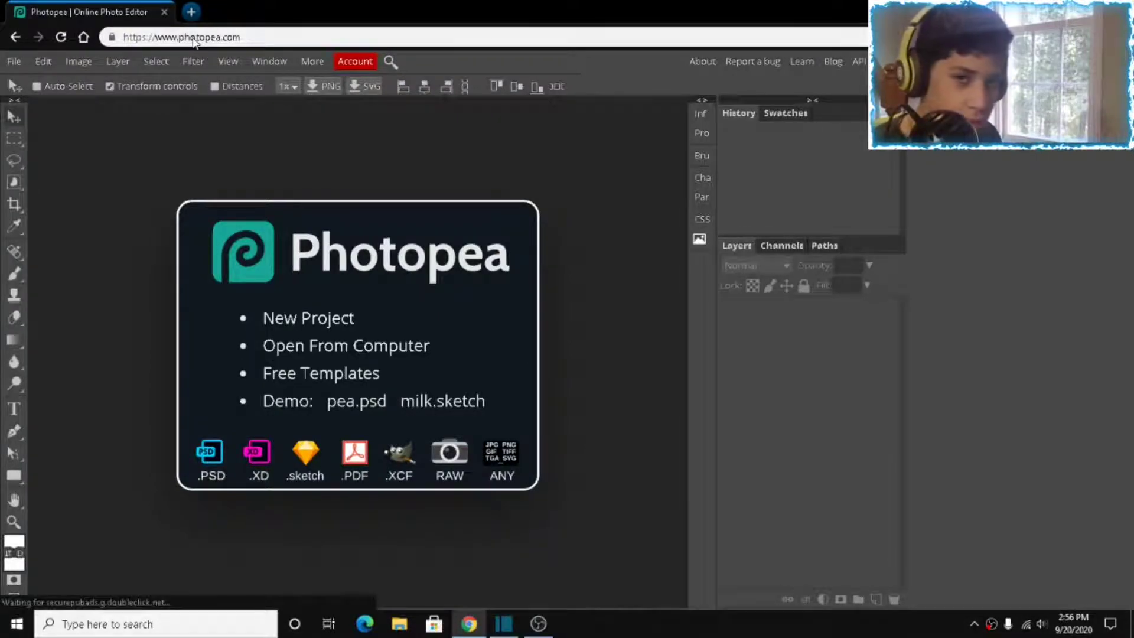
{"action": "left_click", "coordinate": [326, 325]}
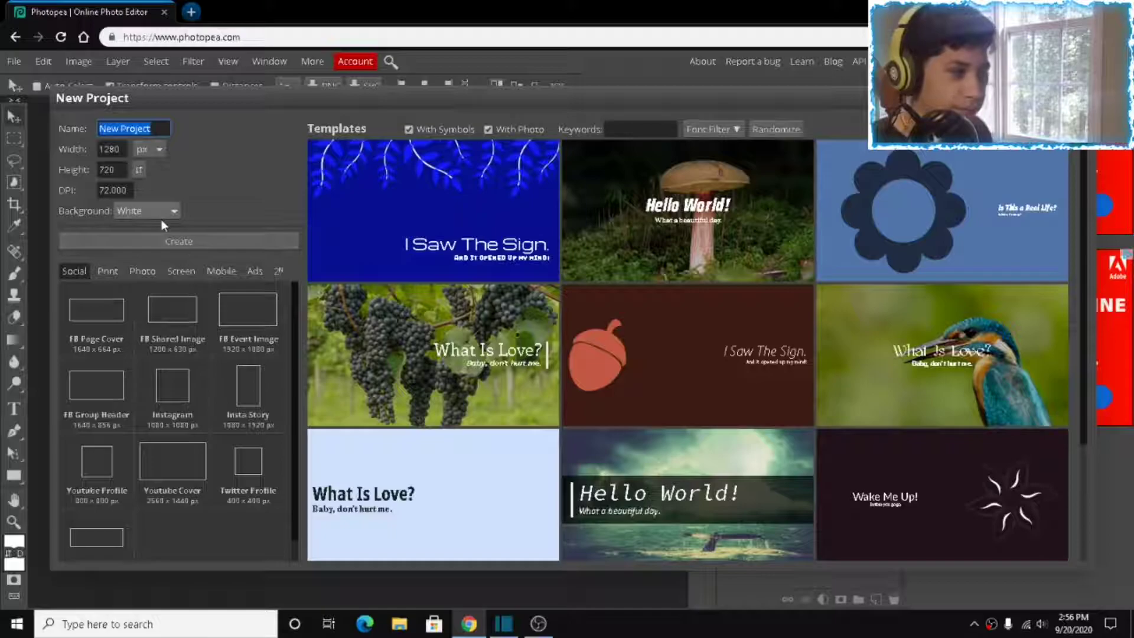
{"action": "left_click", "coordinate": [211, 236]}
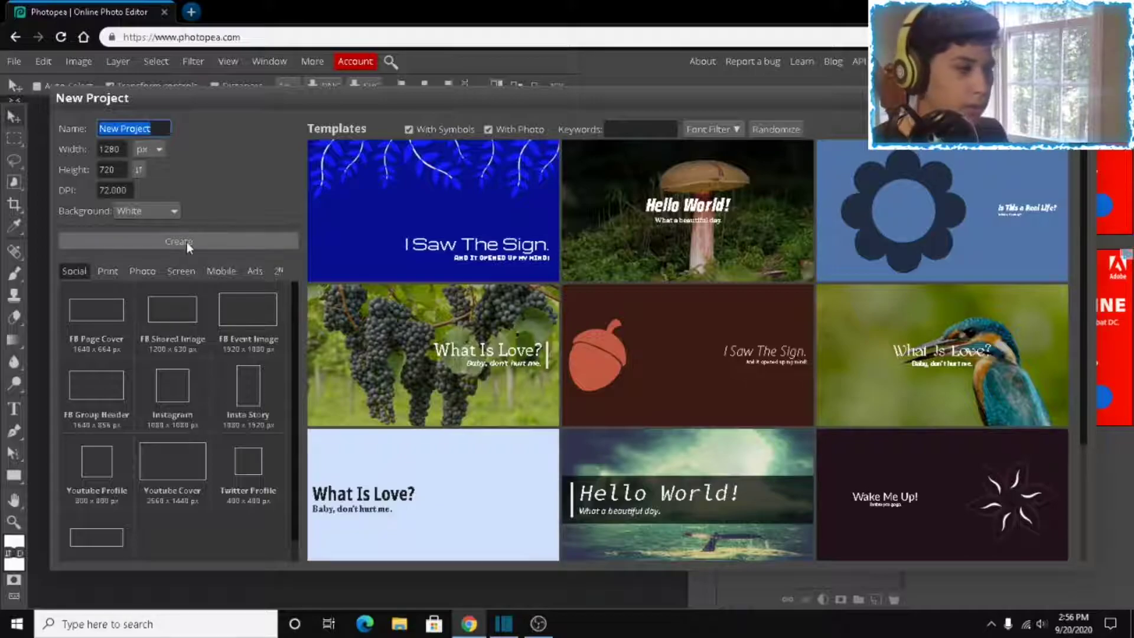
{"action": "left_click", "coordinate": [186, 242]}
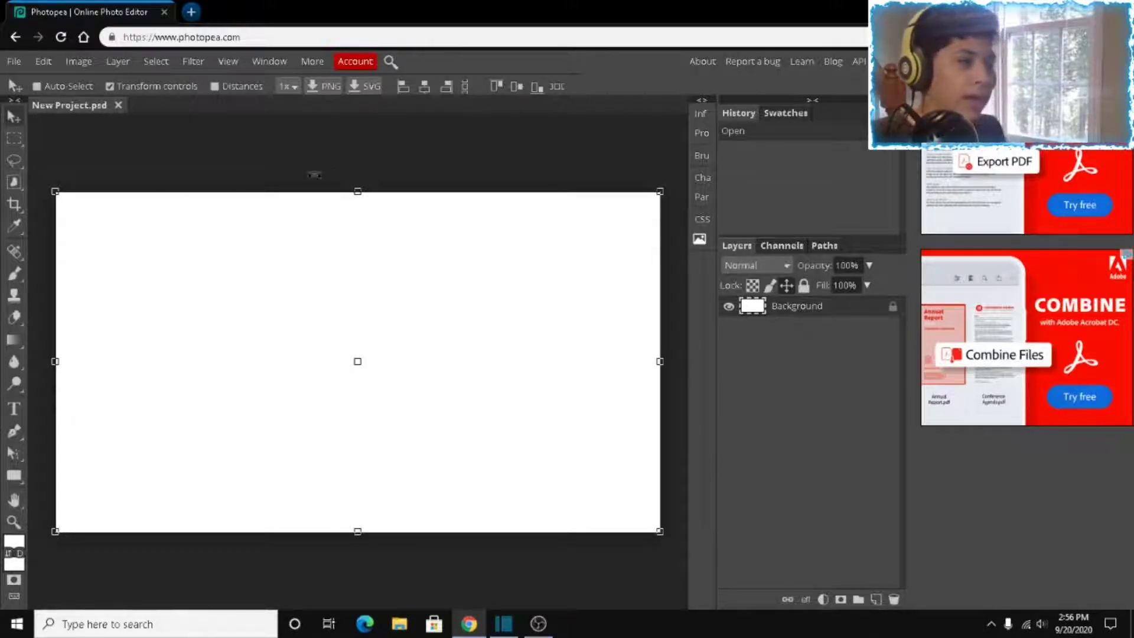
- Search Google for "minecraft island" in a new browser tab
{"action": "left_click", "coordinate": [190, 11]}
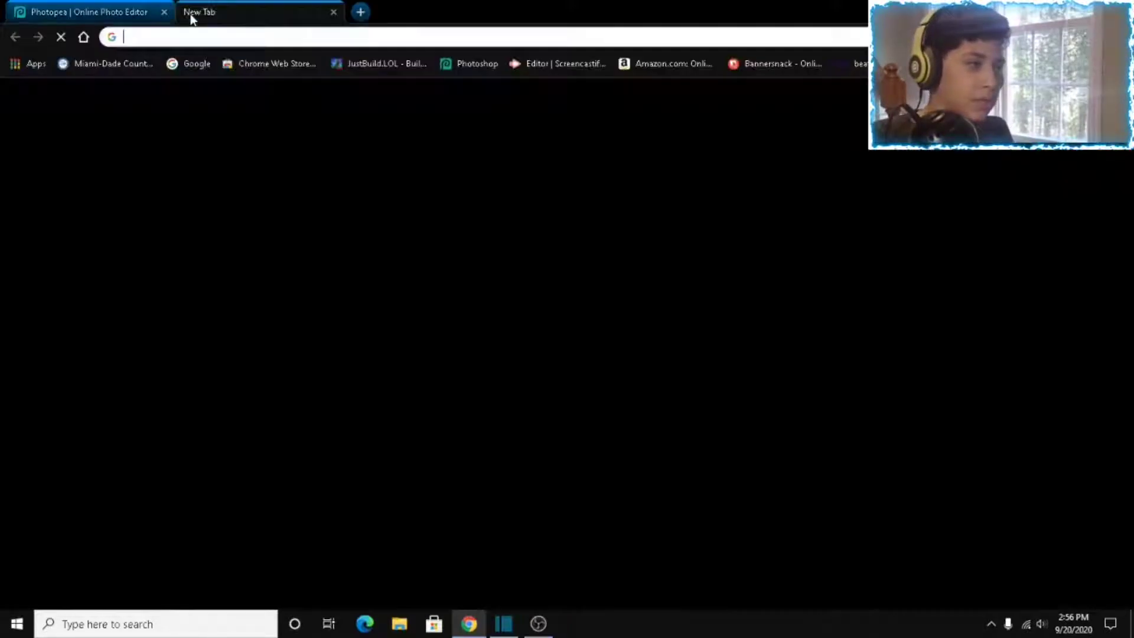
{"action": "type", "text": "minecraft island"}
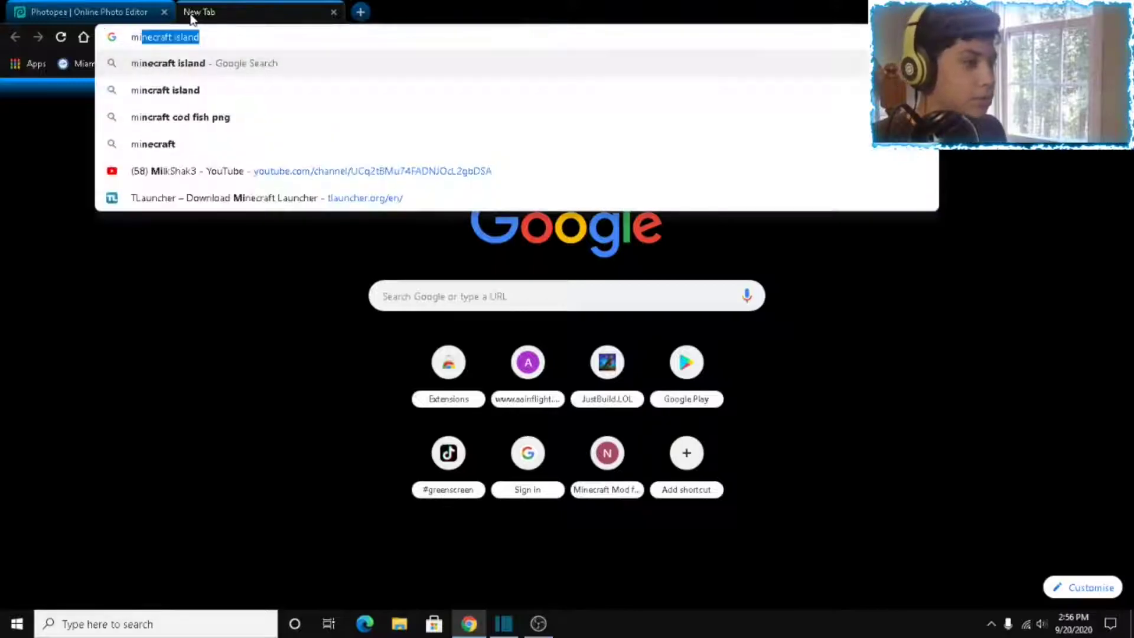
{"action": "key", "text": "Return"}
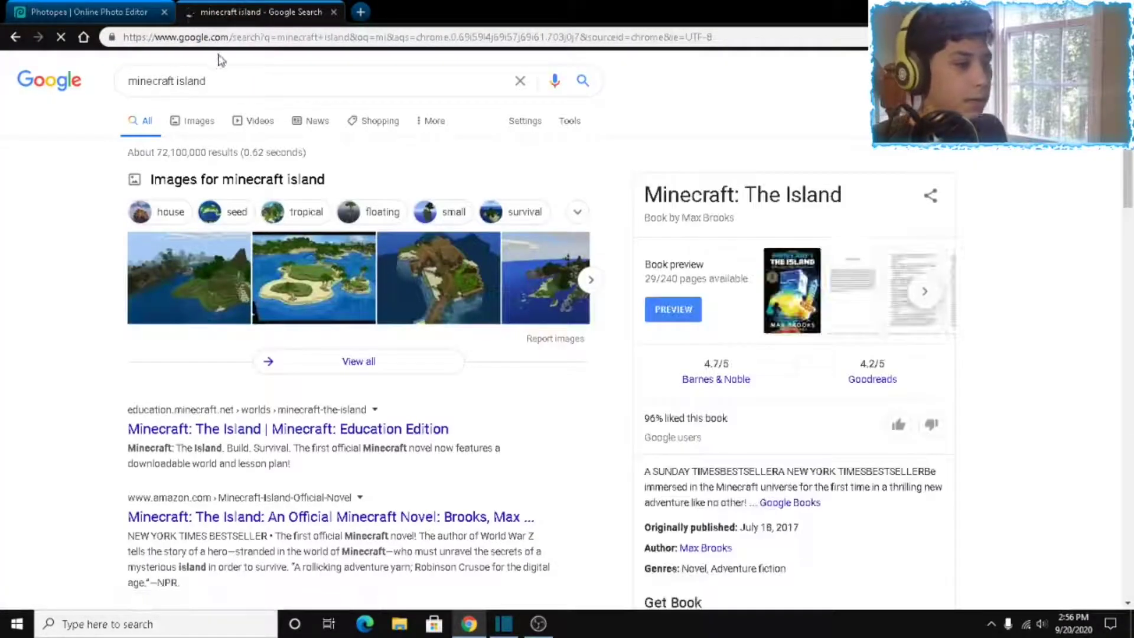
- Copy the "Best Island Minecraft Seeds" picture from the Google image results
{"action": "left_click", "coordinate": [591, 280]}
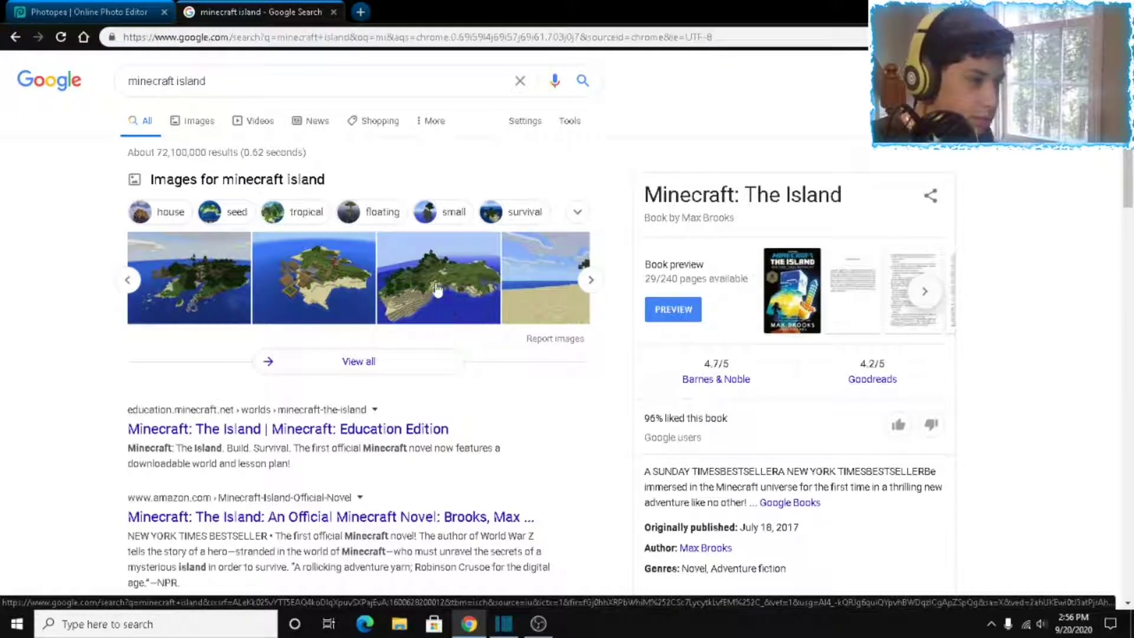
{"action": "right_click", "coordinate": [466, 269]}
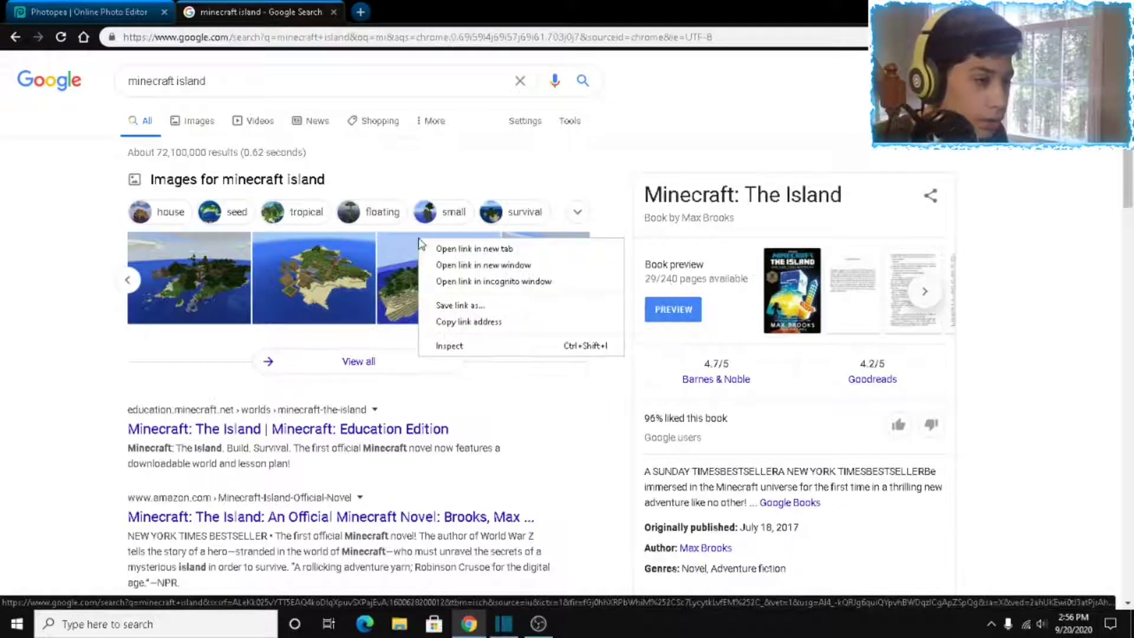
{"action": "right_click", "coordinate": [399, 236]}
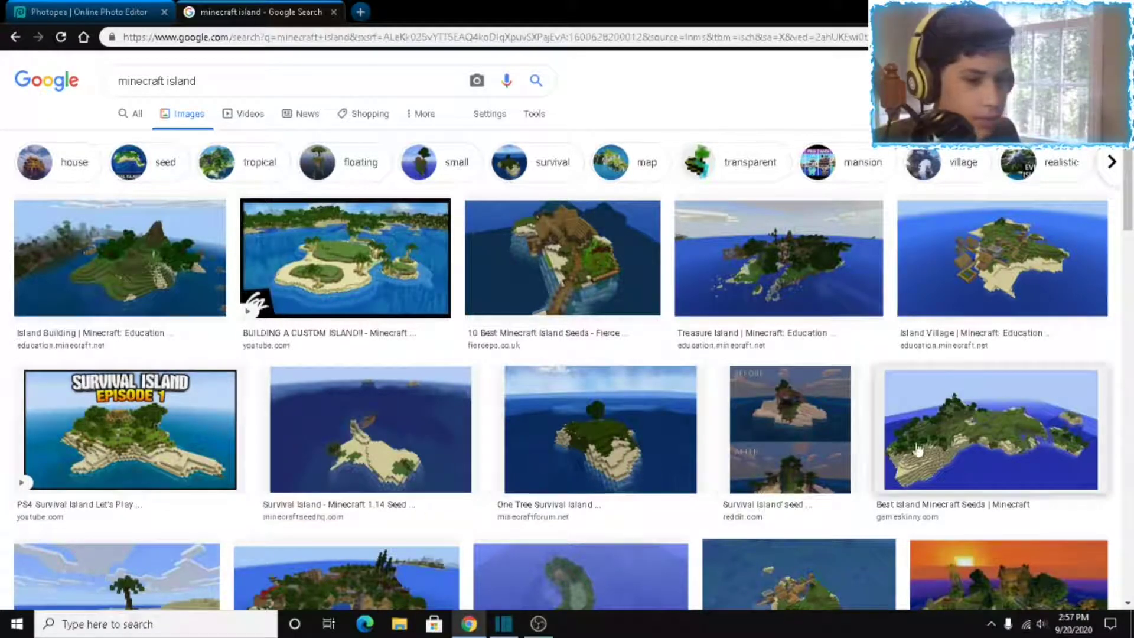
{"action": "right_click", "coordinate": [963, 444]}
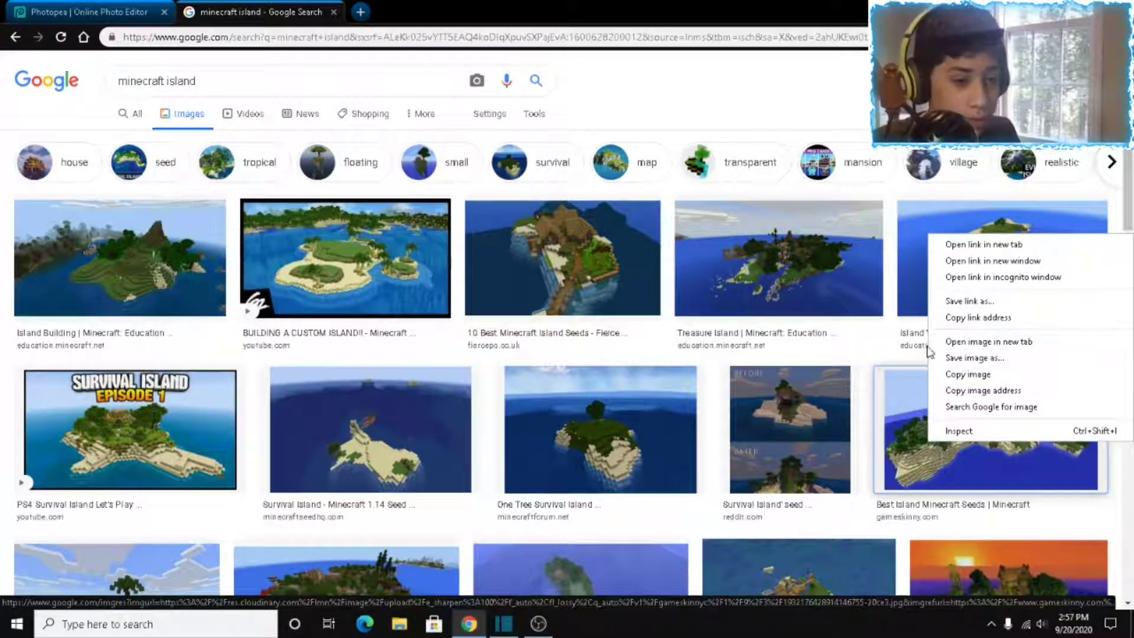
{"action": "left_click", "coordinate": [976, 374]}
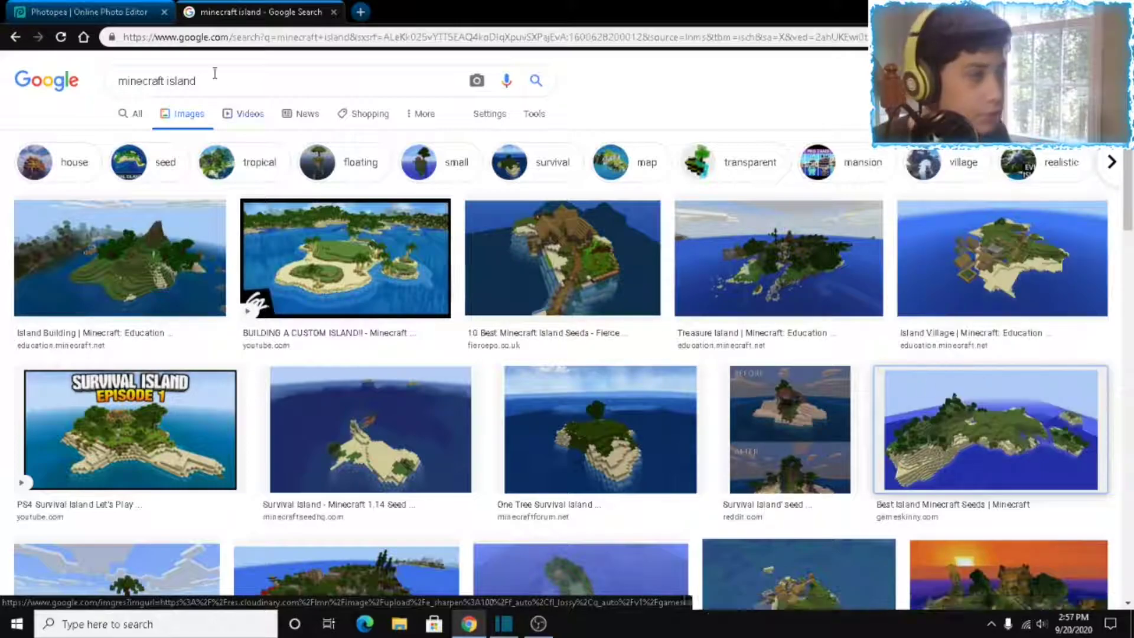
- Paste the copied island image into the Photopea project and stretch it to fill the whole canvas
{"action": "left_click", "coordinate": [32, 11]}
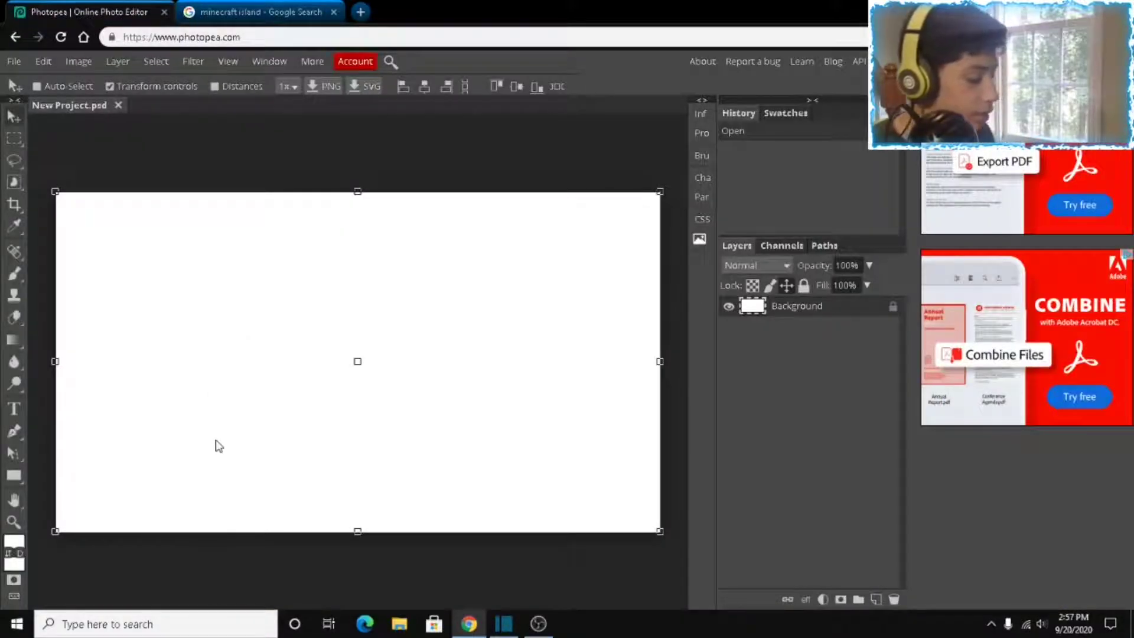
{"action": "key", "text": "ctrl+v"}
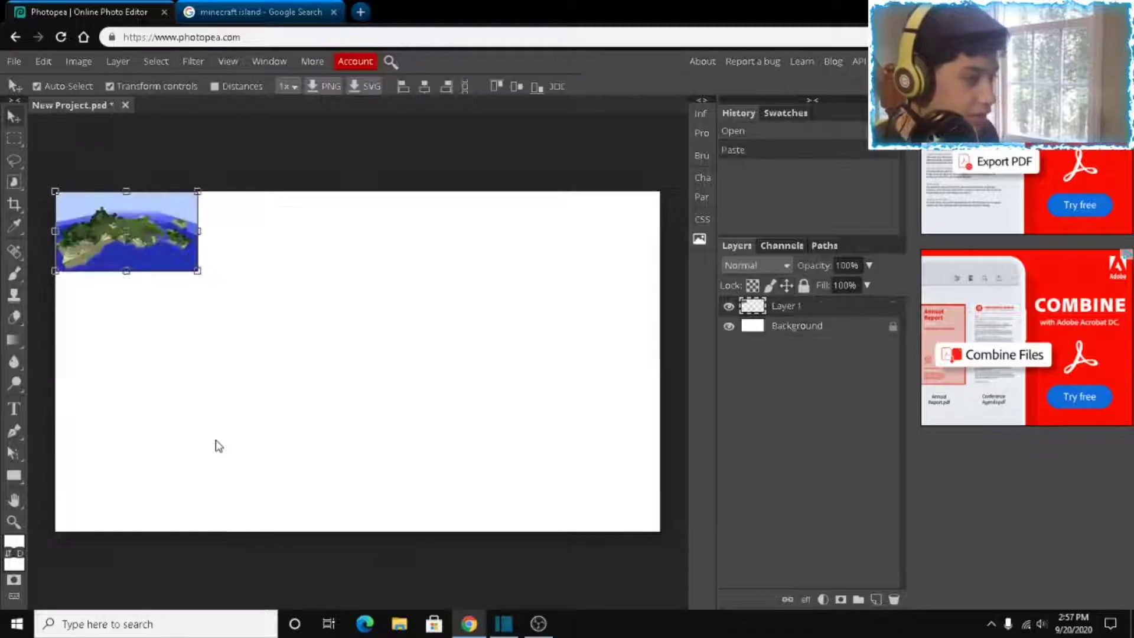
{"action": "left_click_drag", "start_coordinate": [197, 270], "coordinate": [659, 534]}
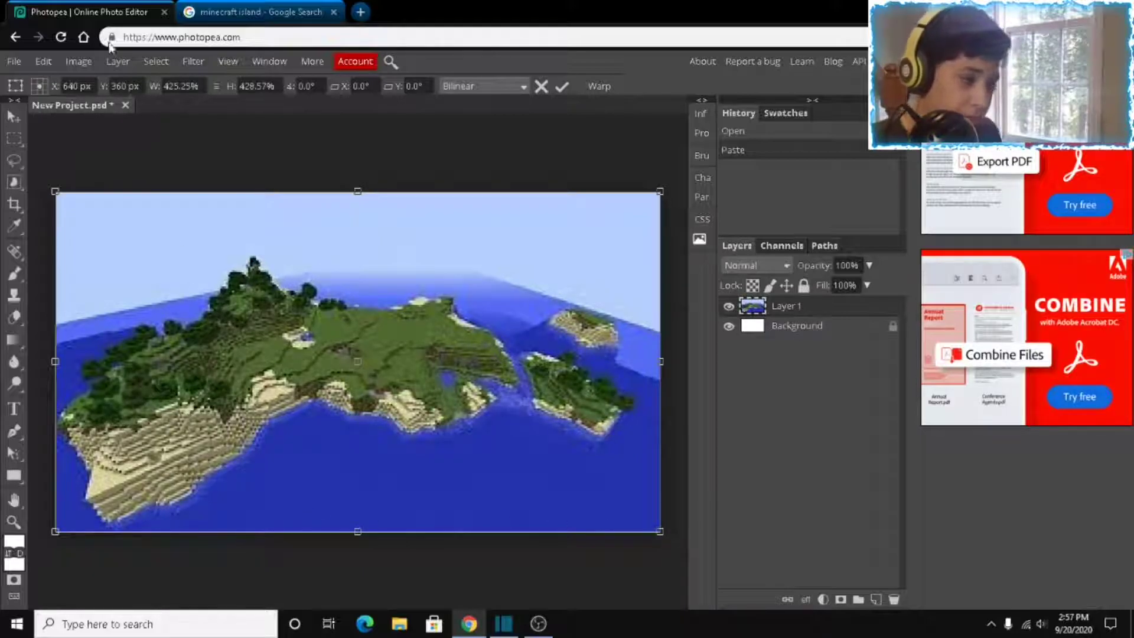
- Apply a Gaussian Blur with a 7.2 px radius to the island image layer
{"action": "left_click", "coordinate": [200, 60]}
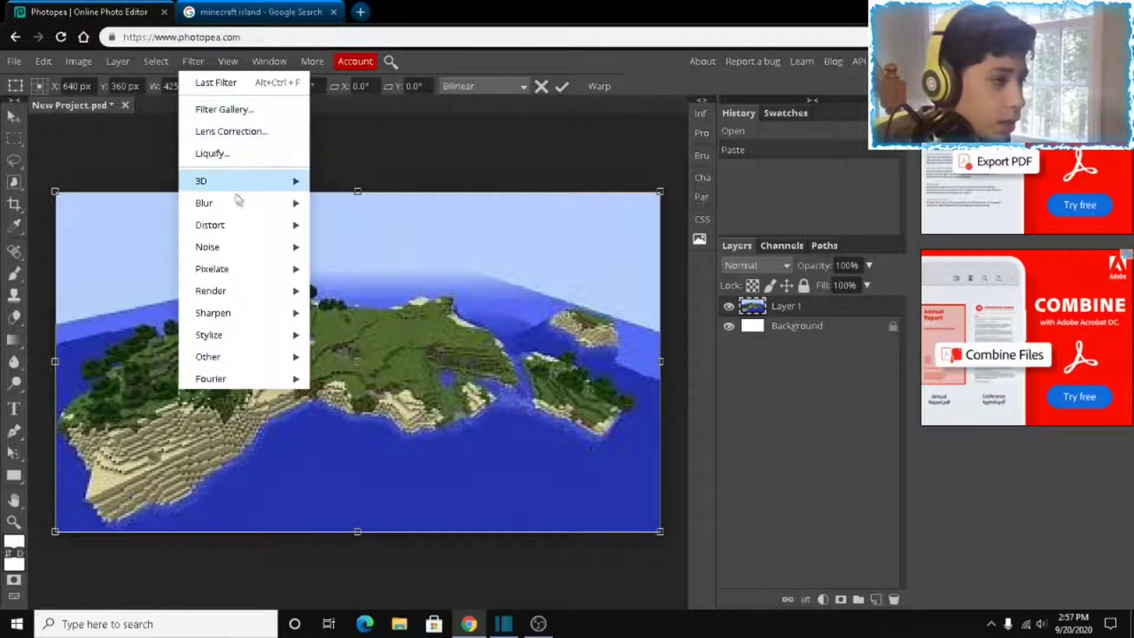
{"action": "mouse_move", "coordinate": [237, 202]}
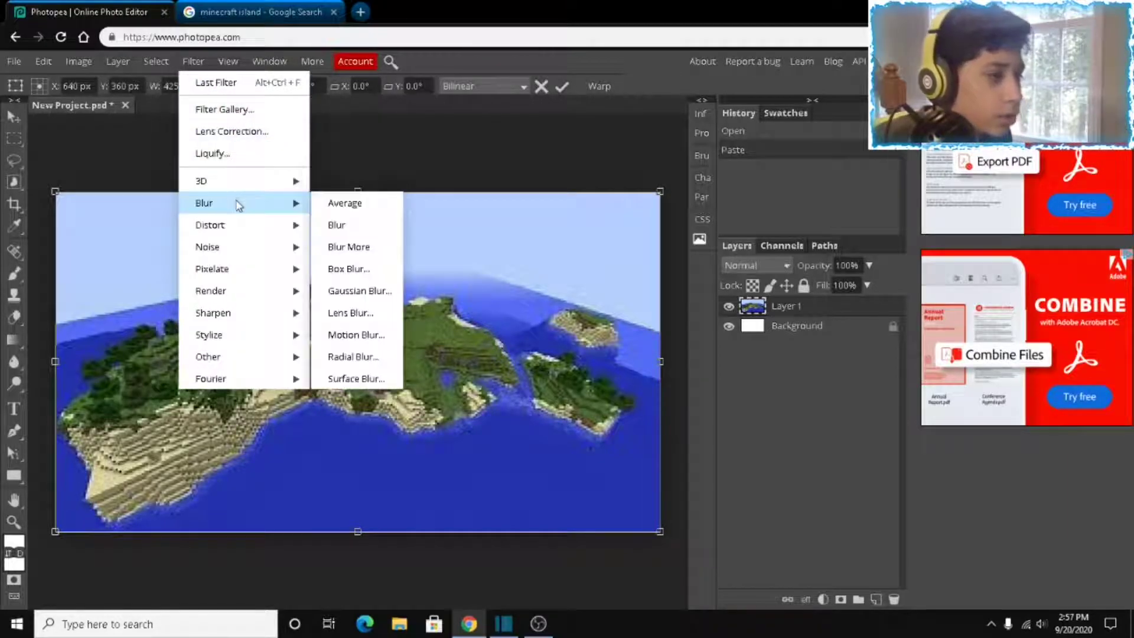
{"action": "left_click", "coordinate": [379, 292]}
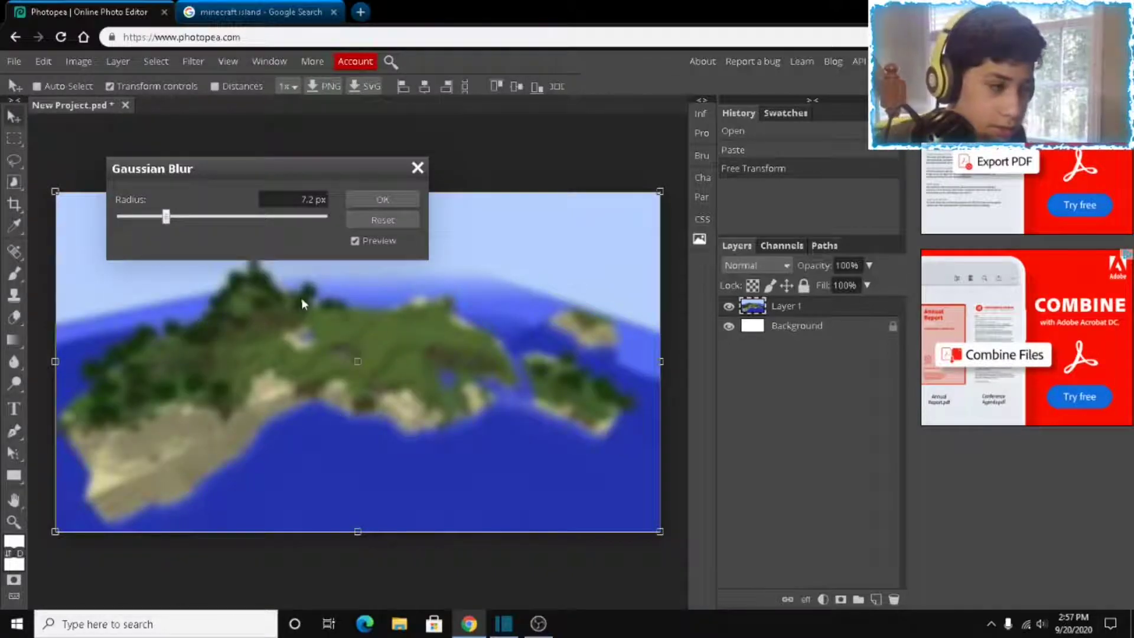
{"action": "left_click", "coordinate": [380, 201]}
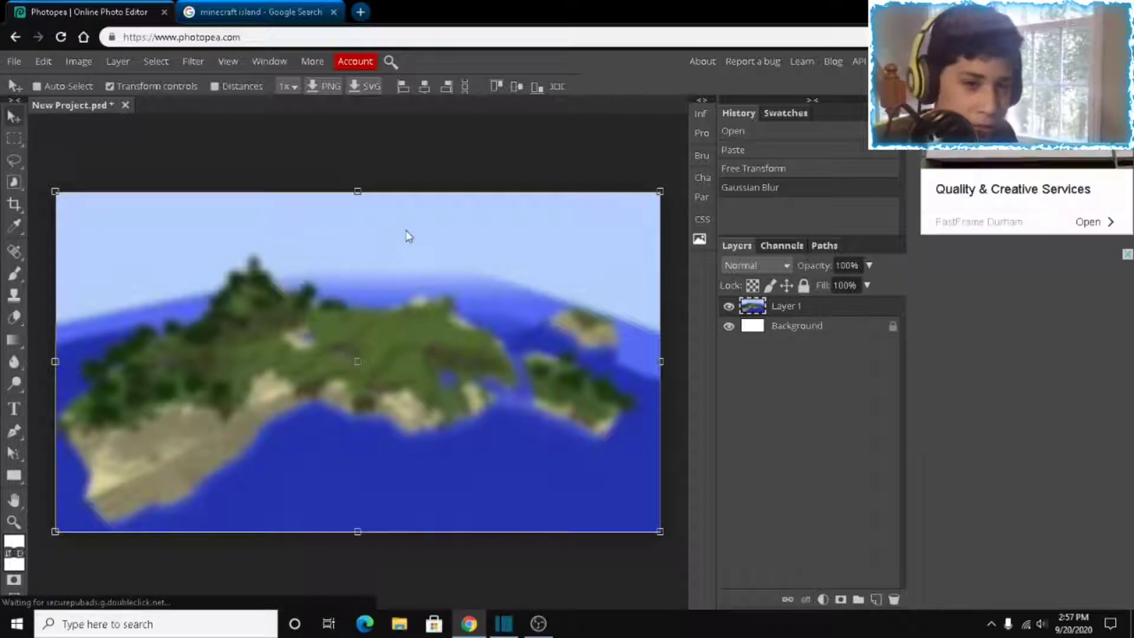
- Draw a slanted line with the Line tool across the island image, extending past the canvas's upper and lower edges
{"action": "left_click", "coordinate": [13, 477]}
{"action": "right_click", "coordinate": [16, 484]}
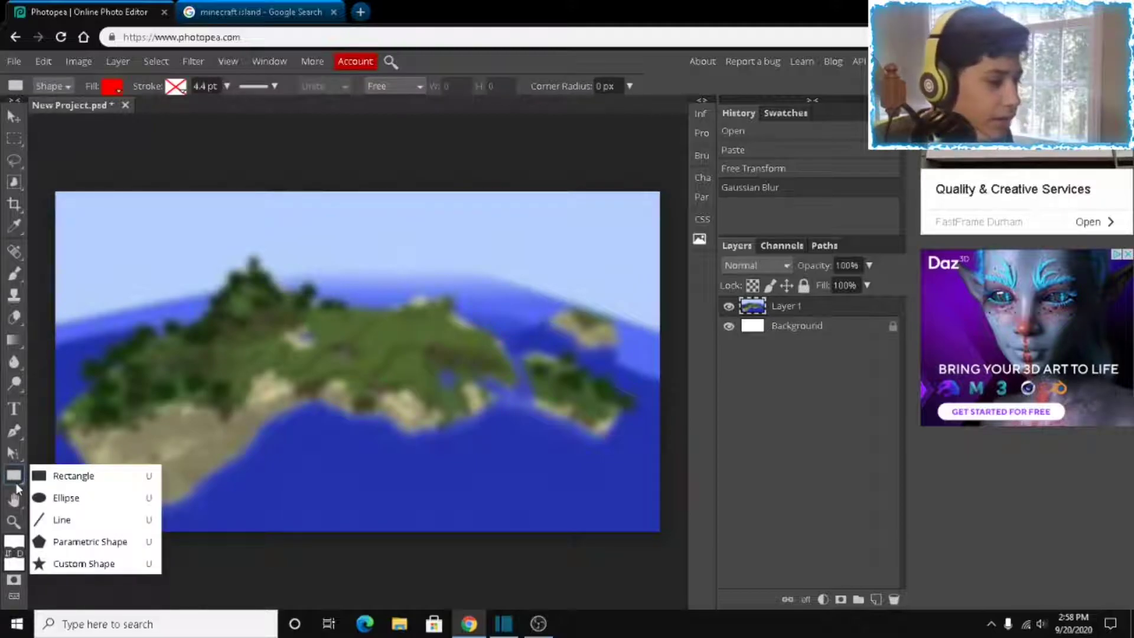
{"action": "left_click", "coordinate": [93, 519]}
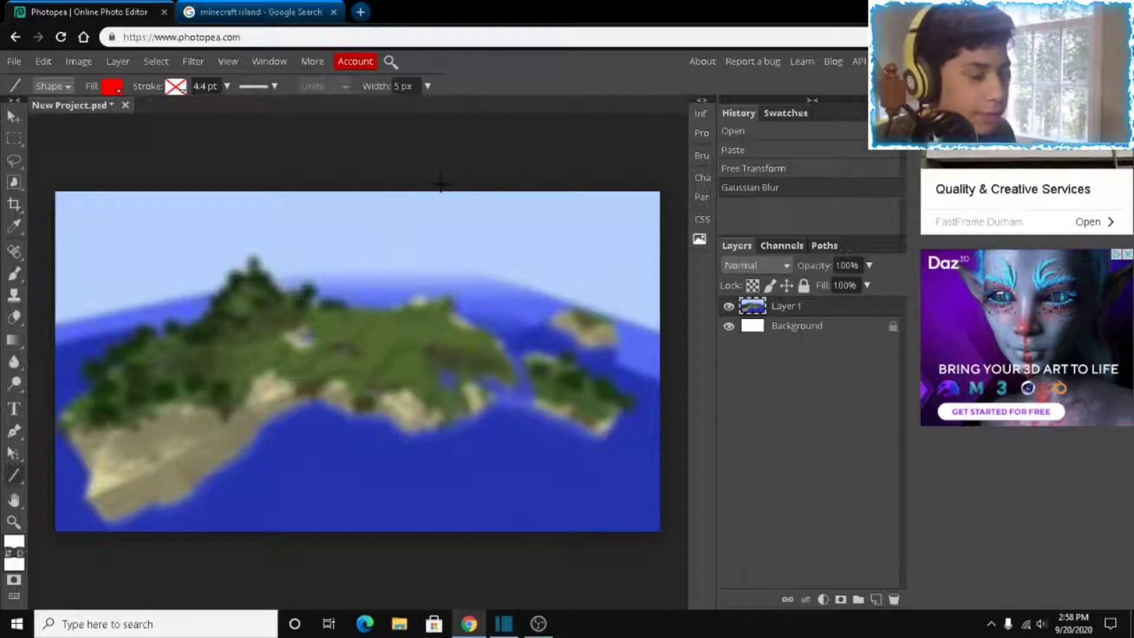
{"action": "left_click_drag", "start_coordinate": [427, 164], "coordinate": [171, 571]}
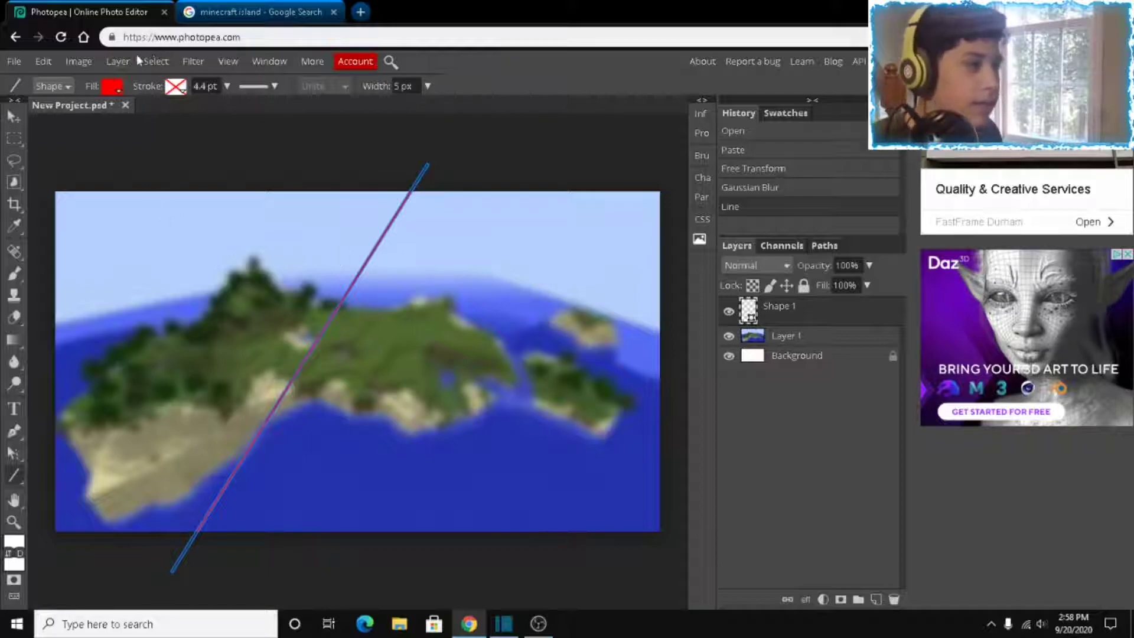
- Give the slanted line no fill and a solid black stroke, and move it to the center of the canvas
{"action": "left_click", "coordinate": [113, 87]}
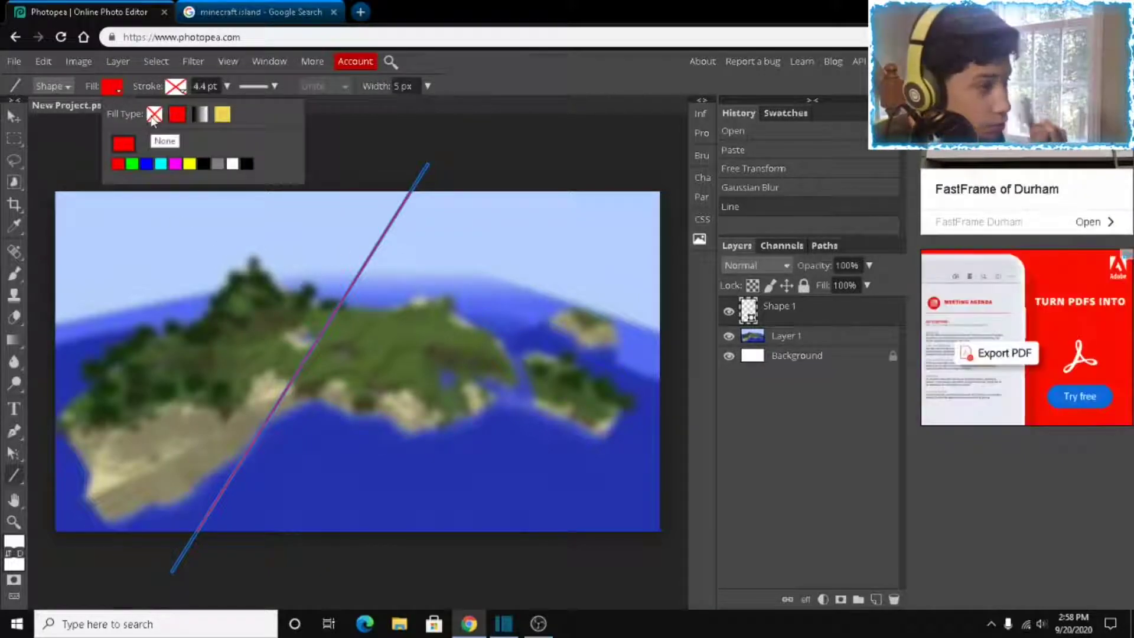
{"action": "left_click", "coordinate": [153, 116]}
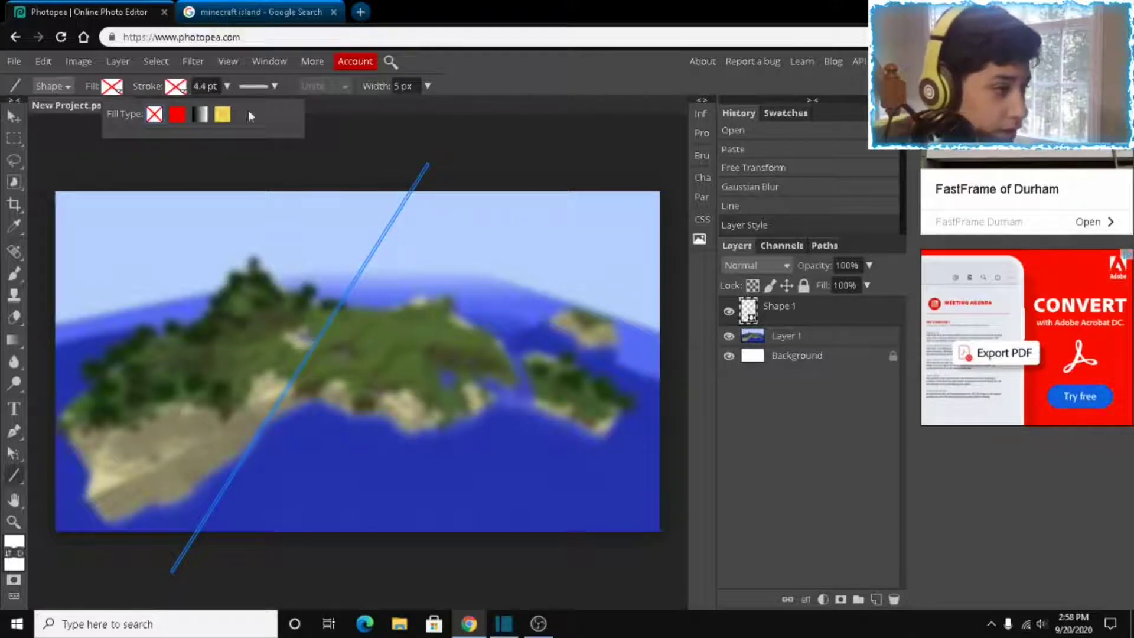
{"action": "left_click", "coordinate": [176, 87]}
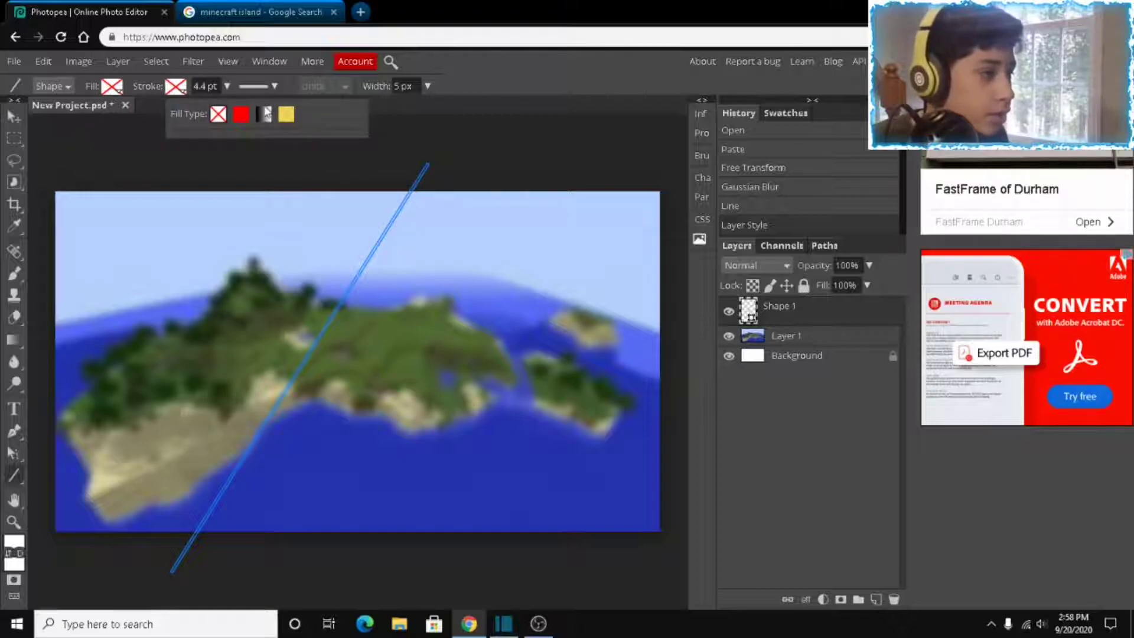
{"action": "left_click", "coordinate": [237, 116]}
{"action": "left_click", "coordinate": [311, 165]}
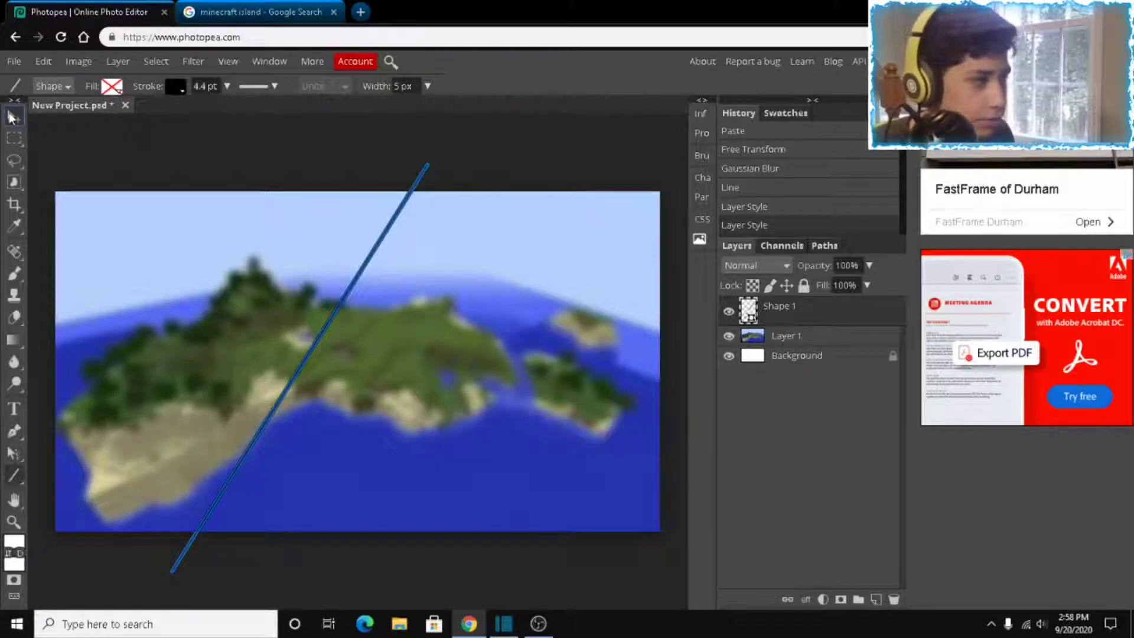
{"action": "left_click", "coordinate": [13, 117]}
{"action": "left_click_drag", "start_coordinate": [382, 303], "coordinate": [431, 304]}
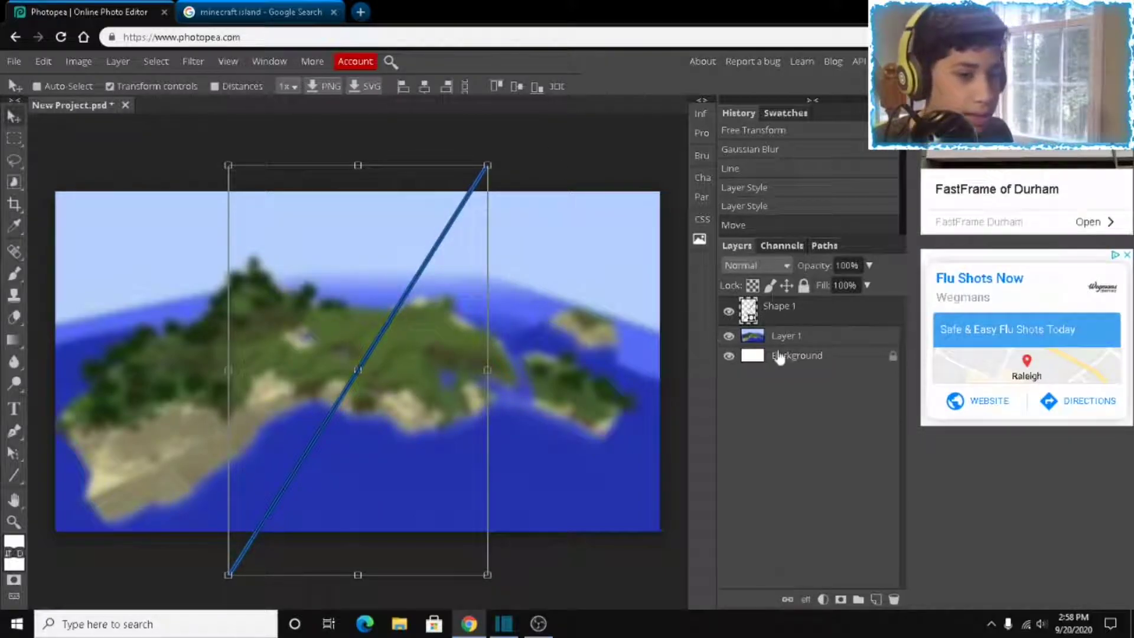
- Add an Outer Glow layer style to the line's shape layer and set the glow color to black
{"action": "right_click", "coordinate": [792, 310]}
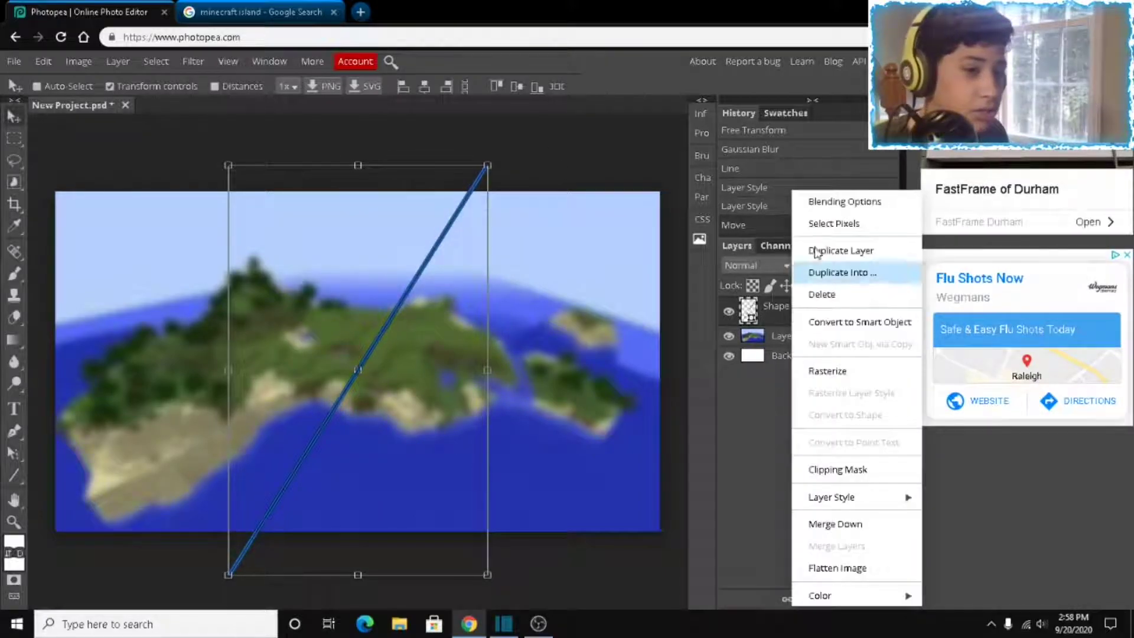
{"action": "left_click", "coordinate": [825, 209]}
{"action": "left_click_drag", "start_coordinate": [430, 185], "coordinate": [651, 185]}
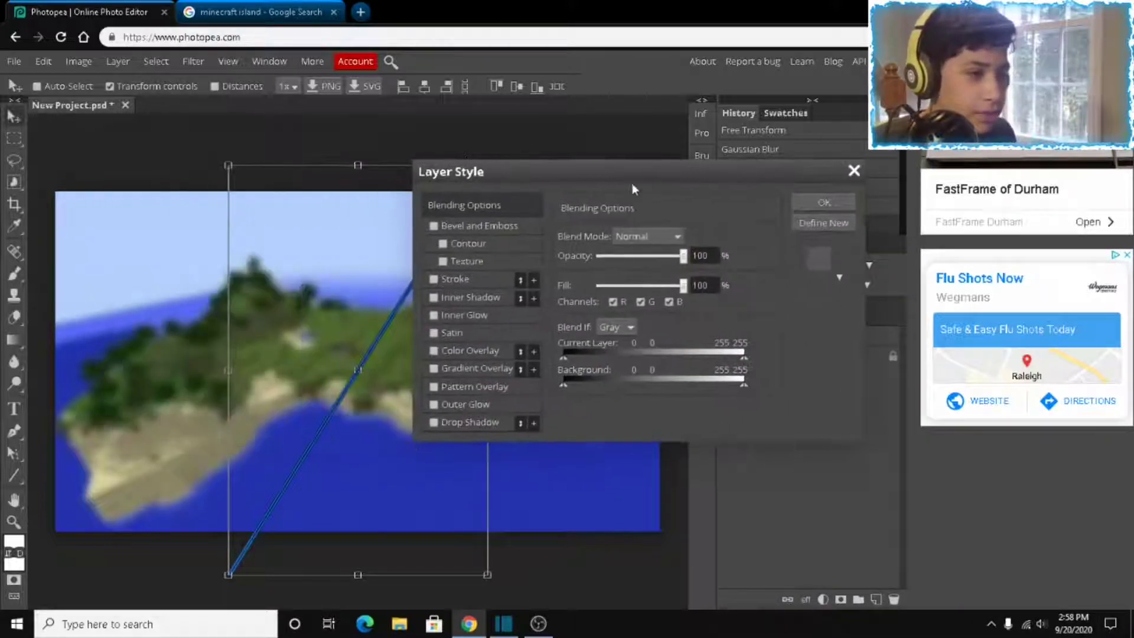
{"action": "left_click", "coordinate": [438, 402]}
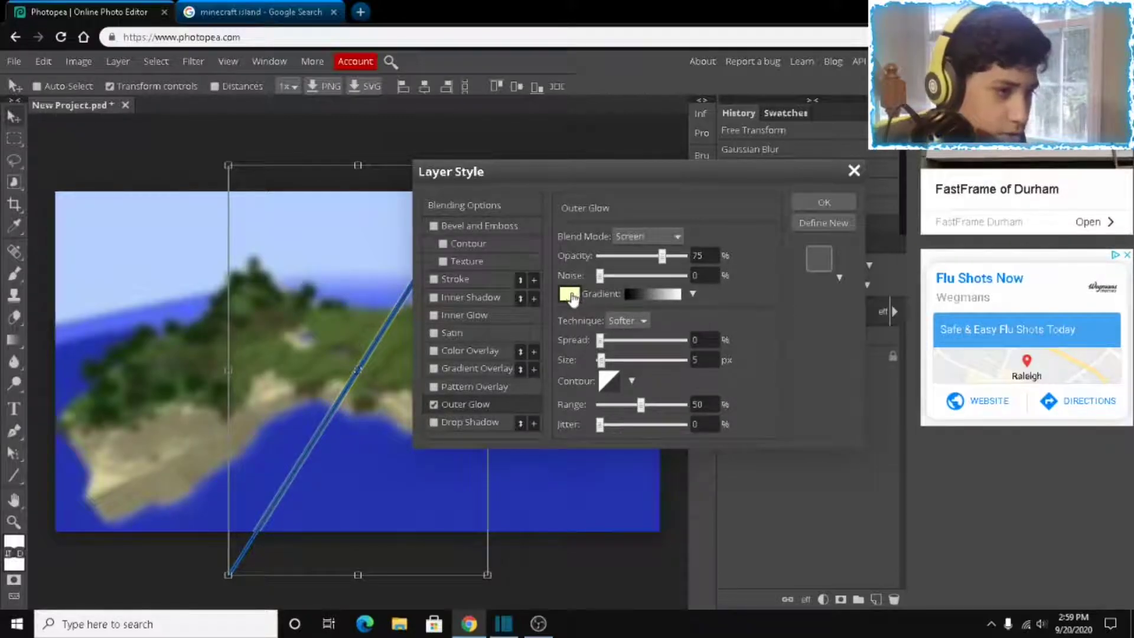
{"action": "left_click", "coordinate": [571, 295]}
{"action": "left_click_drag", "start_coordinate": [325, 413], "coordinate": [519, 508]}
{"action": "left_click", "coordinate": [510, 466]}
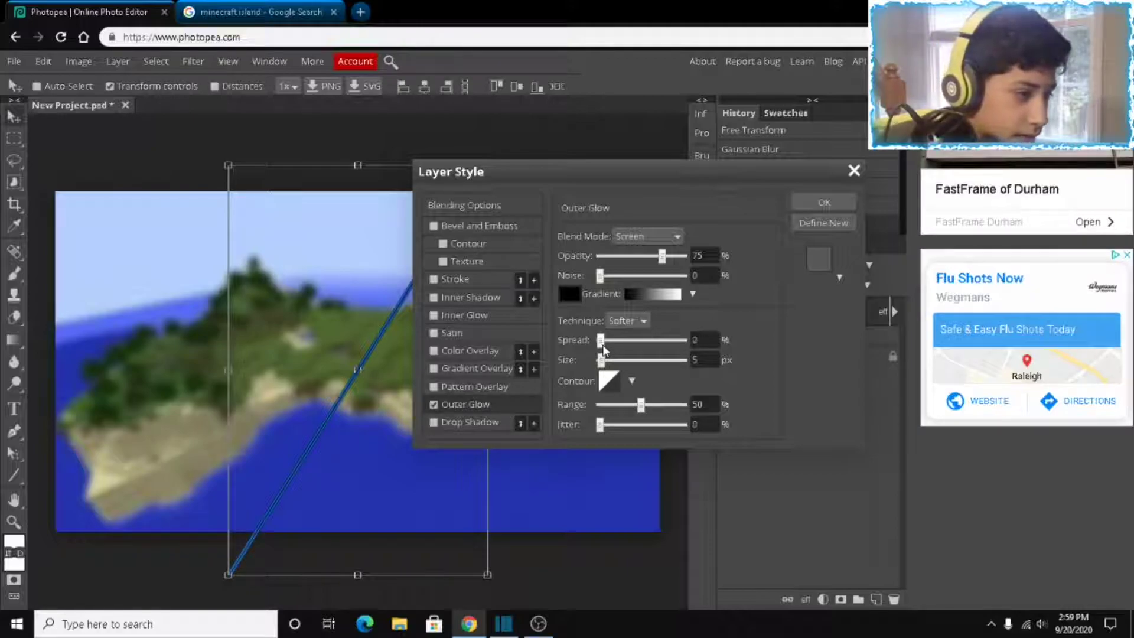
- Set the line's outer glow to 11% spread, 37 px size and Normal blend mode
{"action": "left_click_drag", "start_coordinate": [603, 346], "coordinate": [615, 361]}
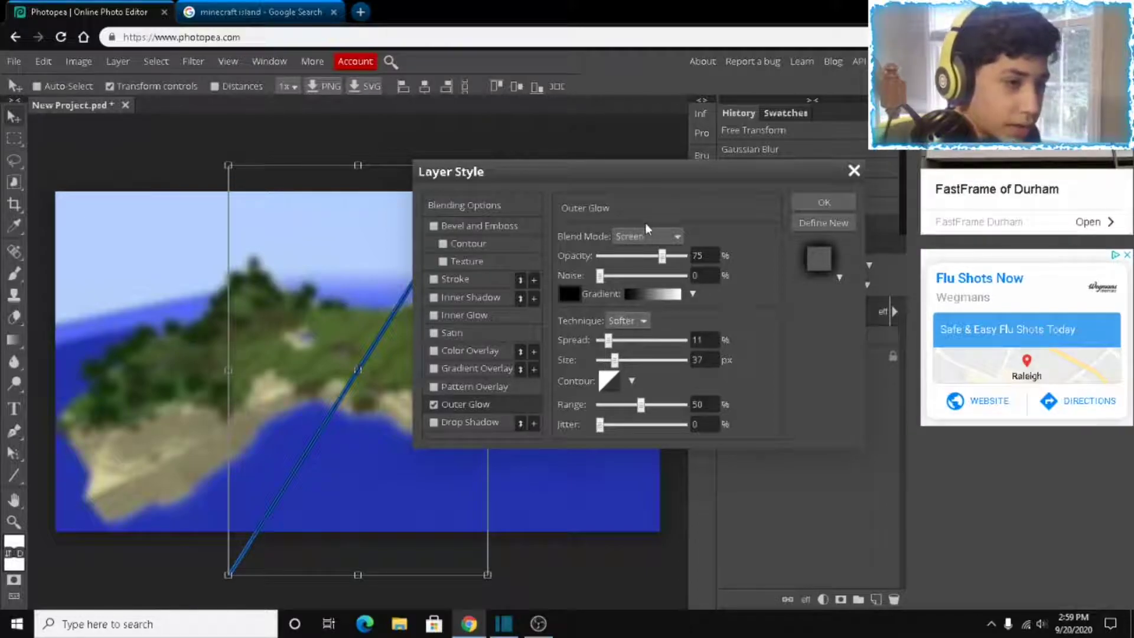
{"action": "left_click", "coordinate": [634, 236]}
{"action": "left_click", "coordinate": [636, 248]}
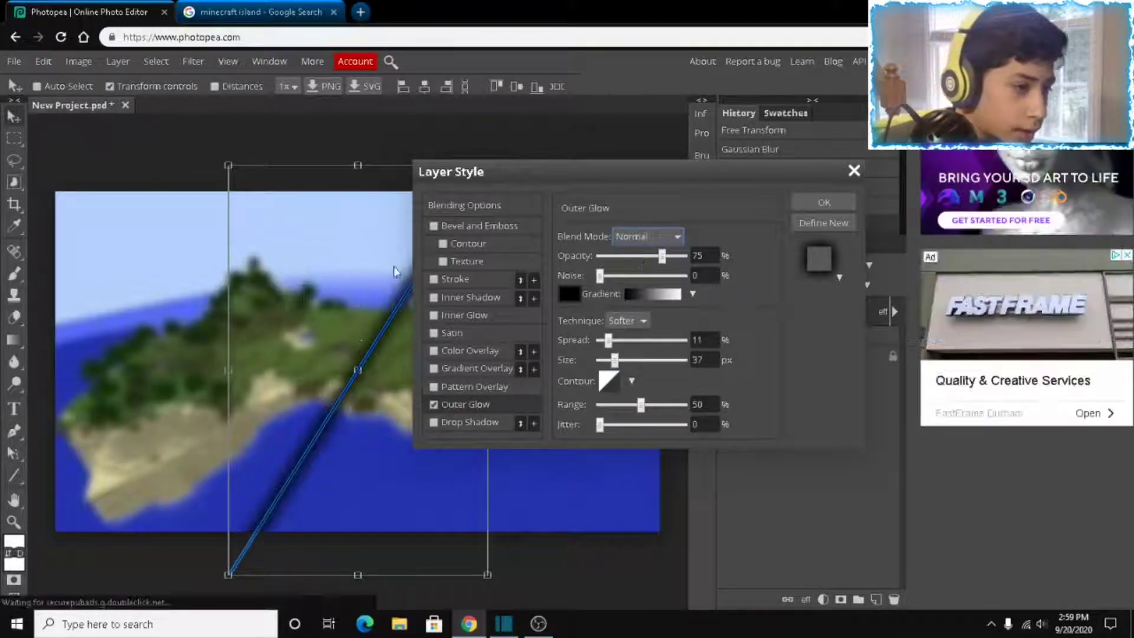
- Reduce the line's outer glow size to 22 px and add a solid black Stroke layer style
{"action": "left_click_drag", "start_coordinate": [614, 360], "coordinate": [611, 361]}
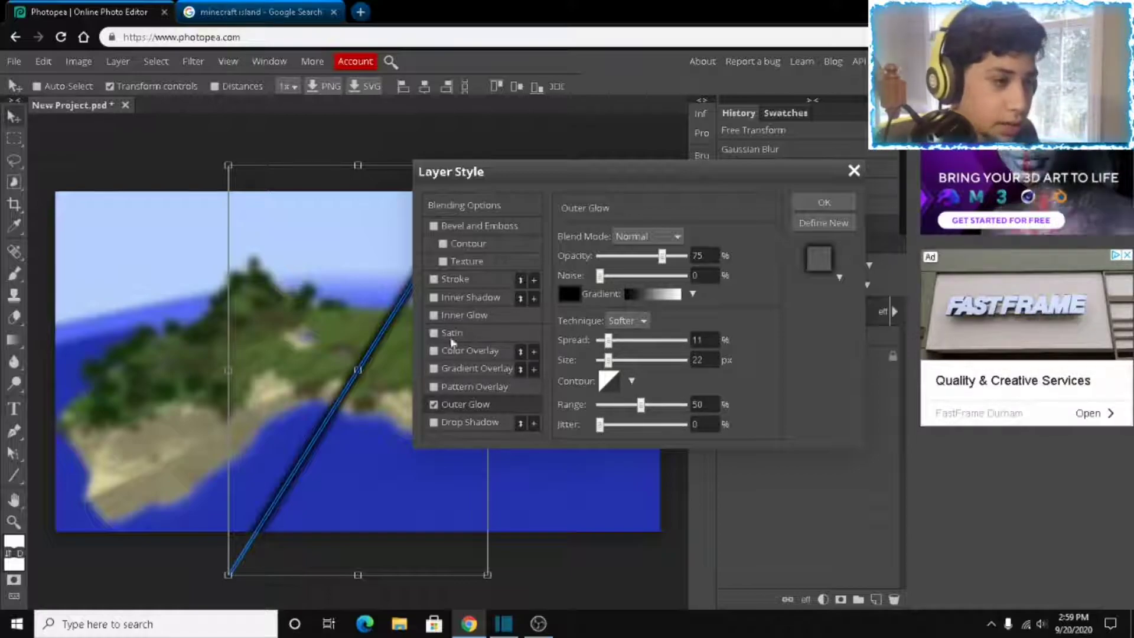
{"action": "left_click", "coordinate": [459, 278]}
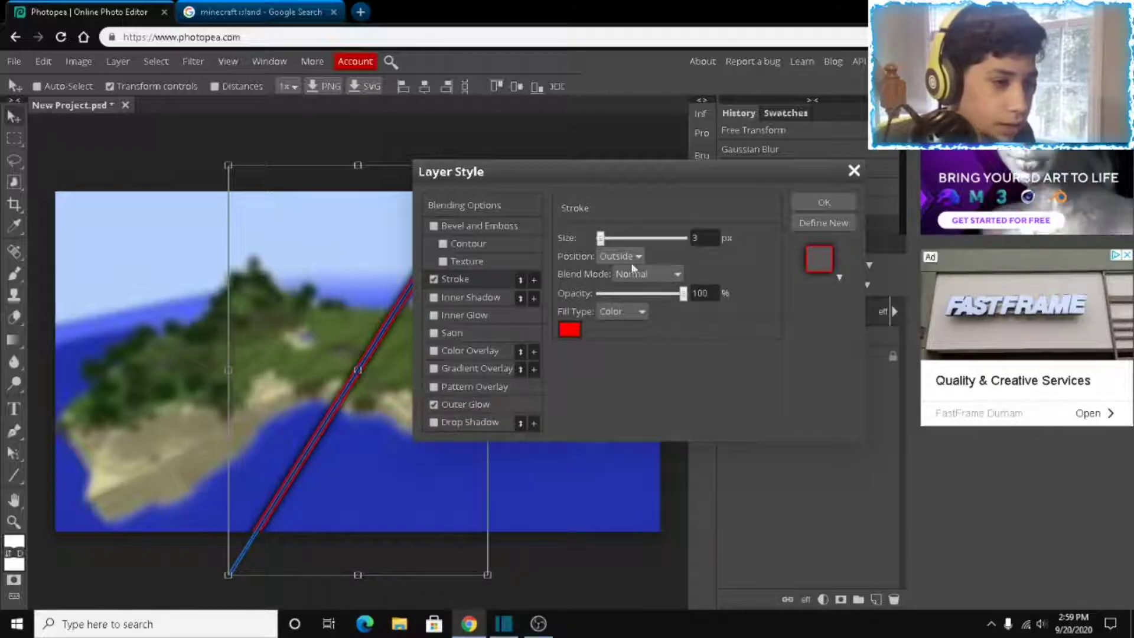
{"action": "left_click", "coordinate": [571, 330]}
{"action": "left_click", "coordinate": [519, 443]}
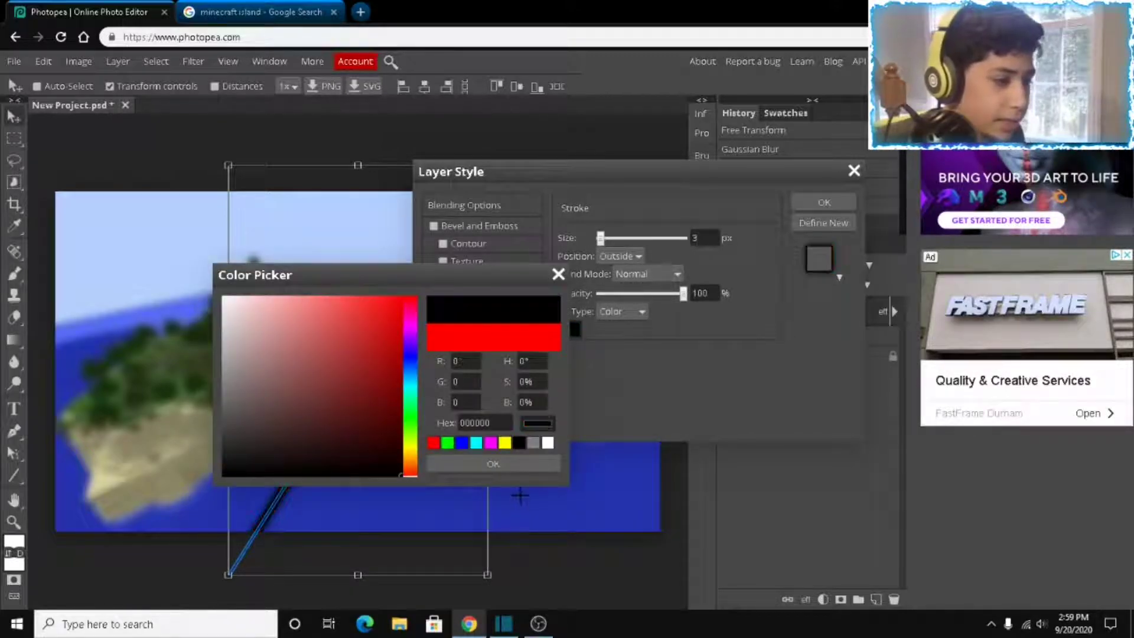
{"action": "left_click", "coordinate": [494, 463]}
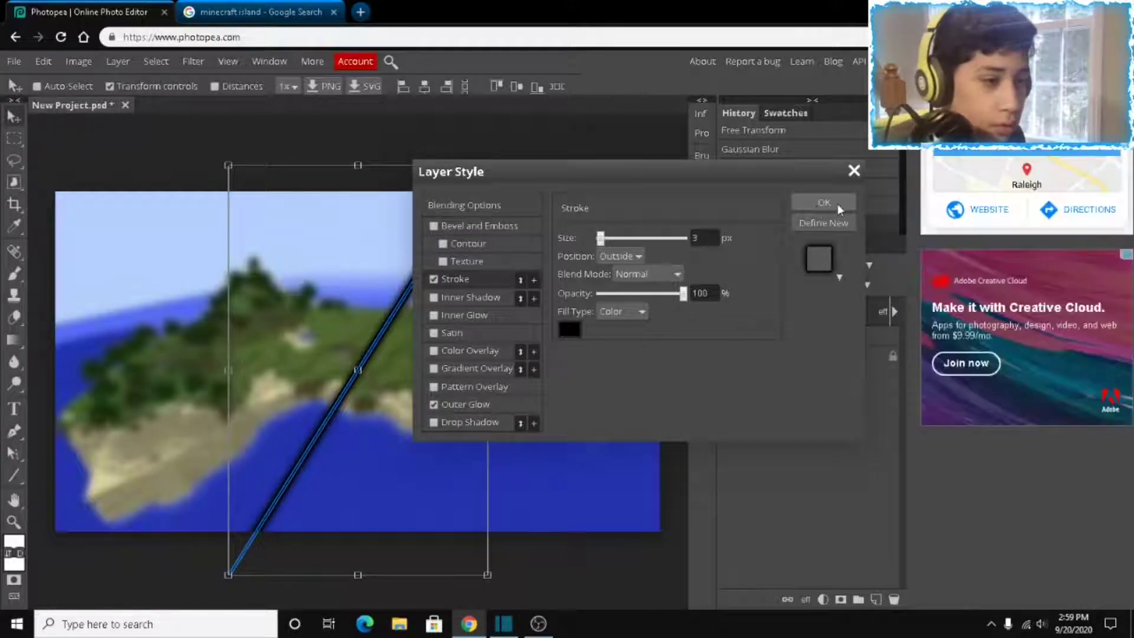
{"action": "left_click", "coordinate": [835, 204]}
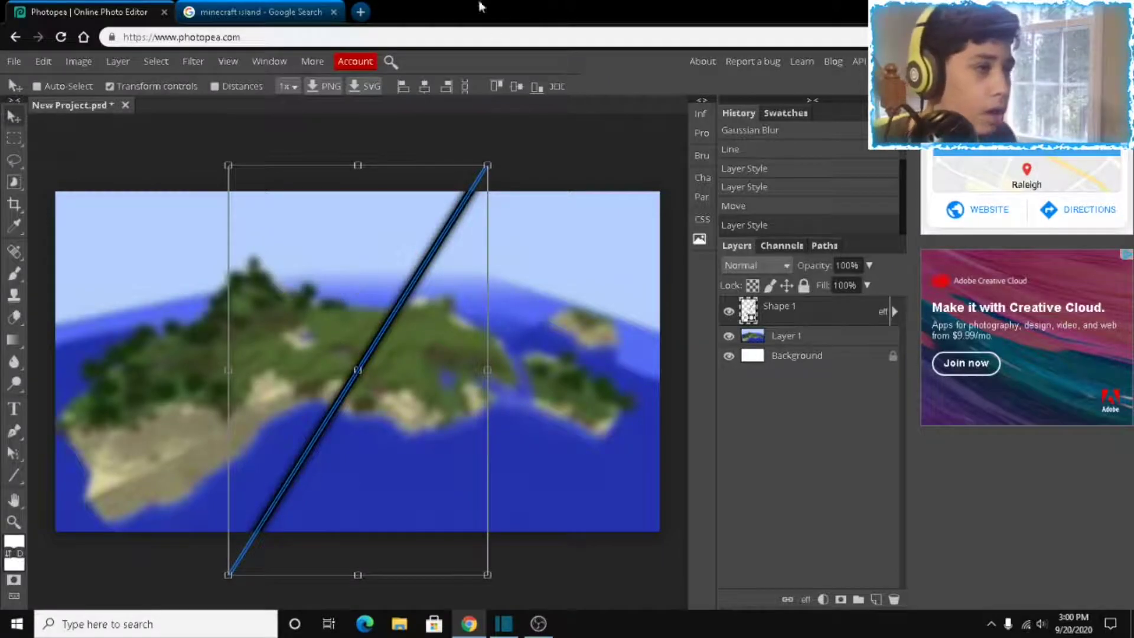
- Search Google Images for "radial background" in a new browser tab
{"action": "left_click", "coordinate": [361, 12]}
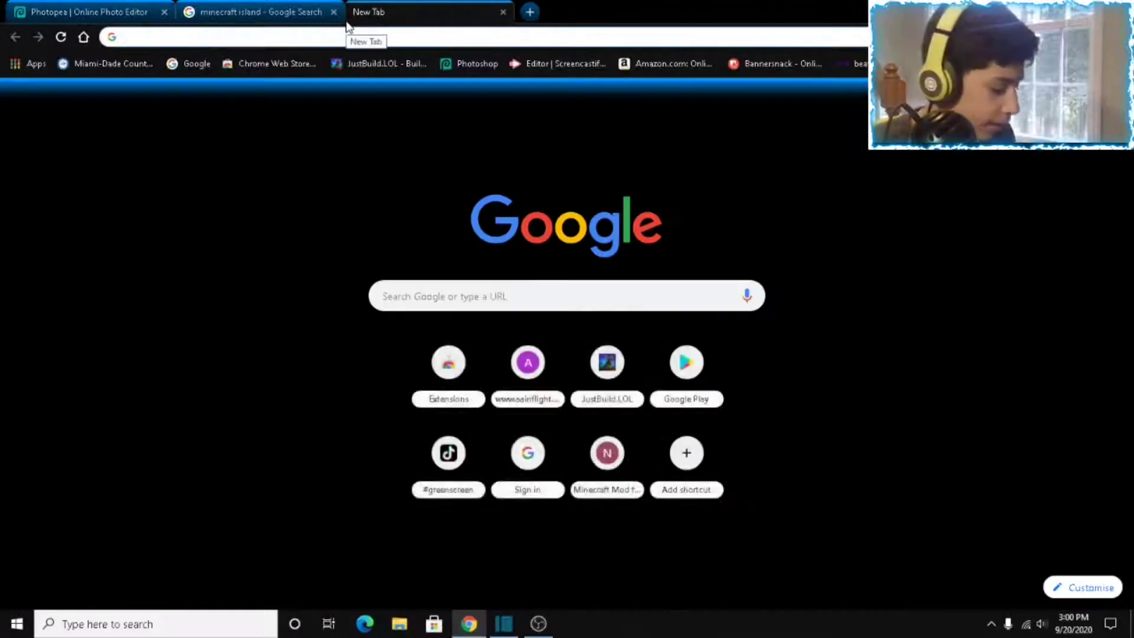
{"action": "type", "text": "raiddddddddddddd"}
{"action": "key", "text": "BackSpace"}
{"action": "key", "text": "BackSpace"}
{"action": "key", "text": "BackSpace"}
{"action": "key", "text": "BackSpace"}
{"action": "key", "text": "BackSpace"}
{"action": "key", "text": "BackSpace"}
{"action": "key", "text": "BackSpace"}
{"action": "key", "text": "BackSpace"}
{"action": "key", "text": "BackSpace"}
{"action": "key", "text": "BackSpace"}
{"action": "key", "text": "BackSpace"}
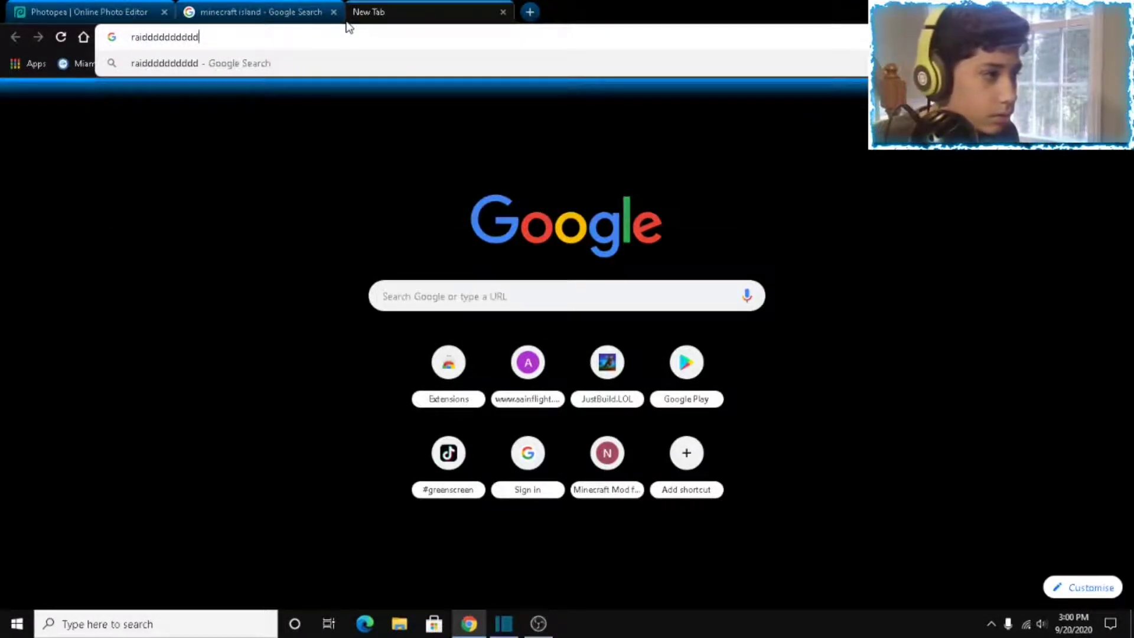
{"action": "key", "text": "BackSpace"}
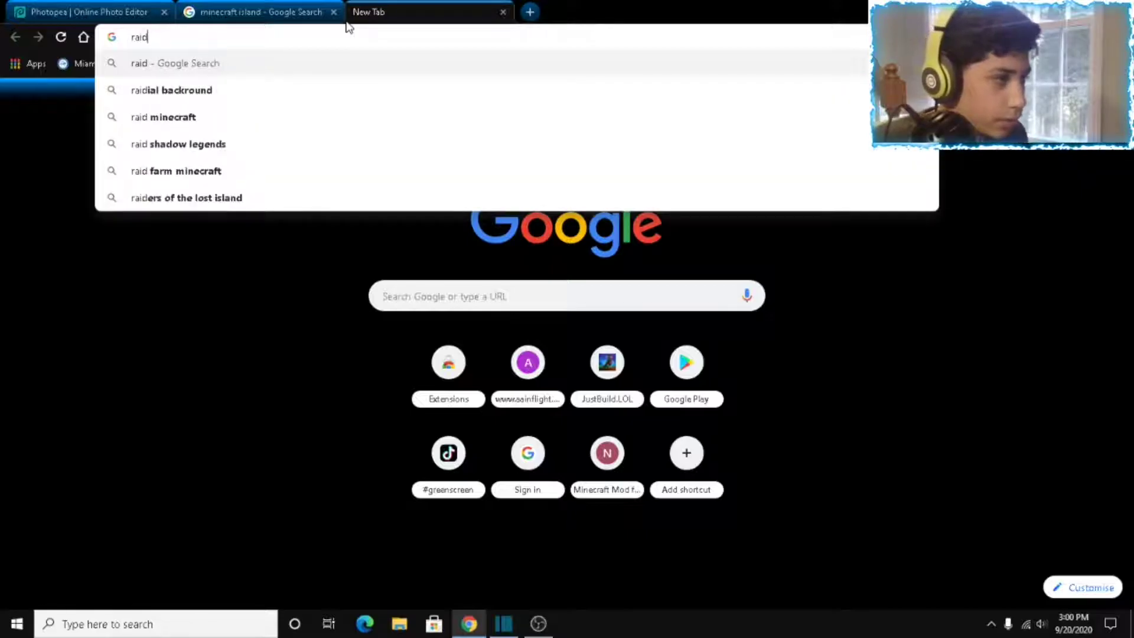
{"action": "left_click", "coordinate": [299, 98]}
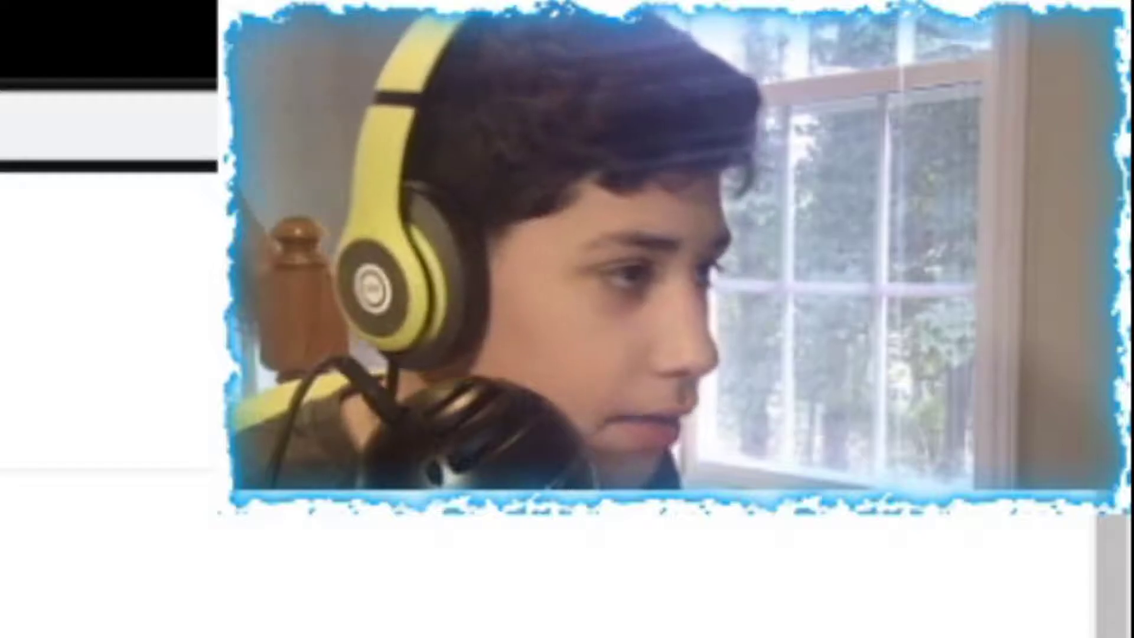
{"action": "left_click", "coordinate": [203, 124]}
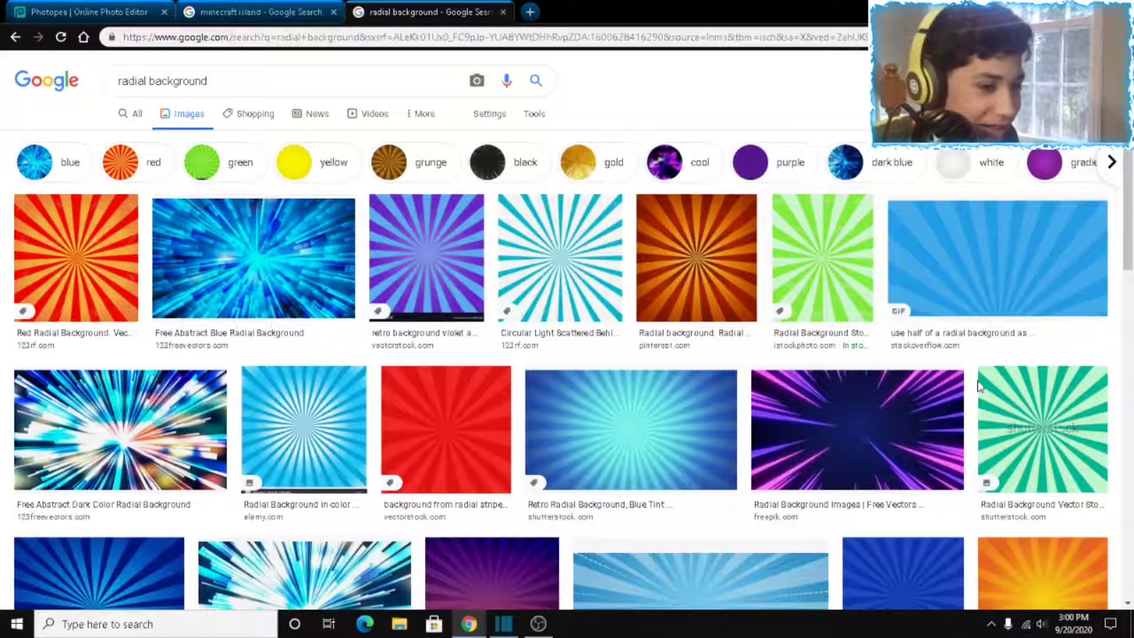
- Browse the radial background results and copy the red Retro Radial Background image
{"action": "scroll", "coordinate": [567, 349], "scroll_direction": "down", "scroll_amount": 5}
{"action": "scroll", "coordinate": [553, 308], "scroll_direction": "down", "scroll_amount": 10}
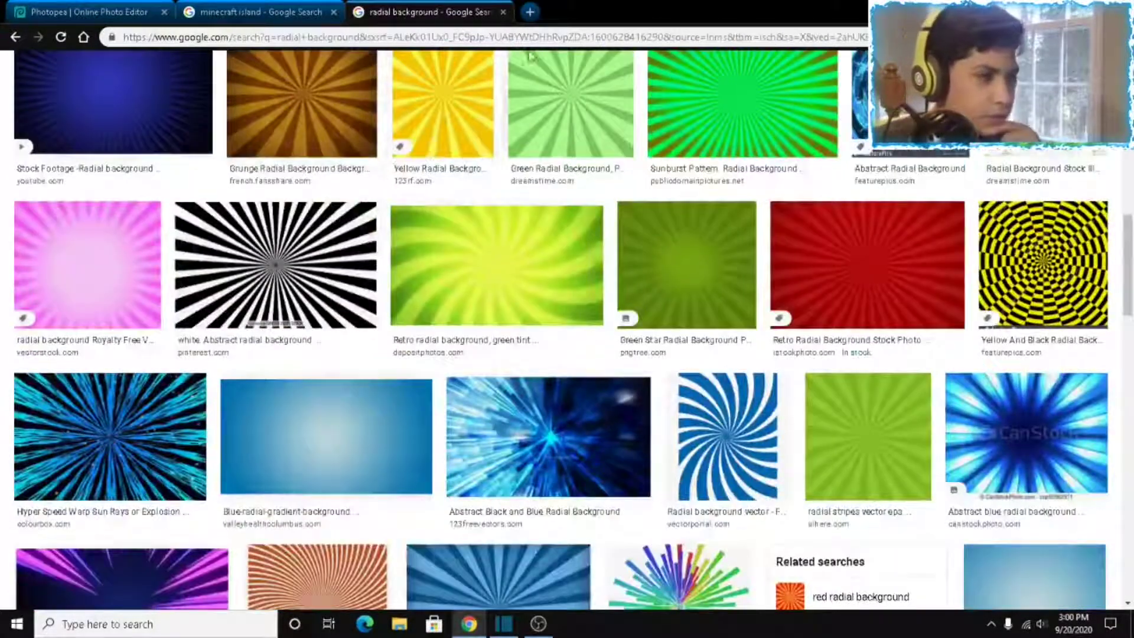
{"action": "scroll", "coordinate": [669, 266], "scroll_direction": "down", "scroll_amount": 3}
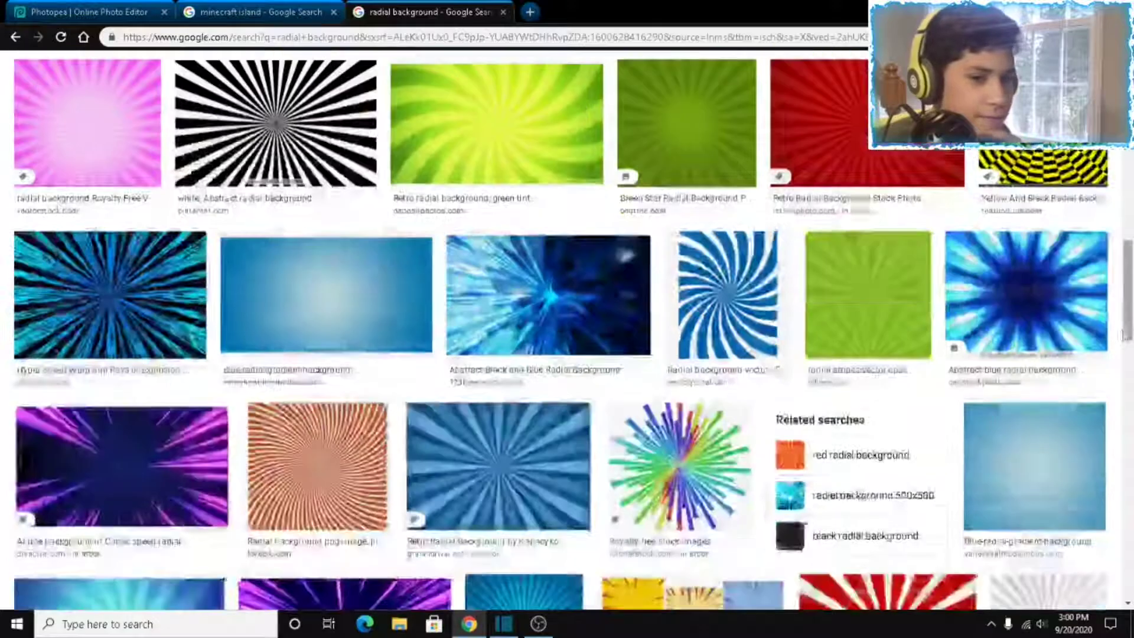
{"action": "scroll", "coordinate": [888, 398], "scroll_direction": "up", "scroll_amount": 5}
{"action": "scroll", "coordinate": [889, 398], "scroll_direction": "down", "scroll_amount": 1}
{"action": "scroll", "coordinate": [884, 385], "scroll_direction": "up", "scroll_amount": 3}
{"action": "scroll", "coordinate": [591, 334], "scroll_direction": "down", "scroll_amount": 3}
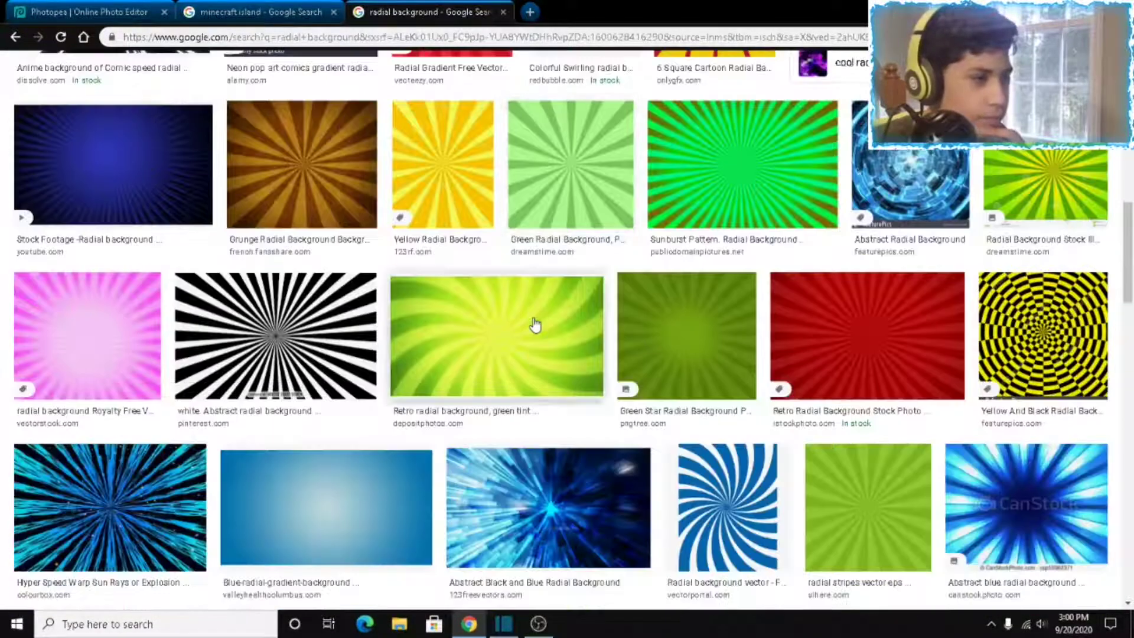
{"action": "scroll", "coordinate": [535, 324], "scroll_direction": "up", "scroll_amount": 12}
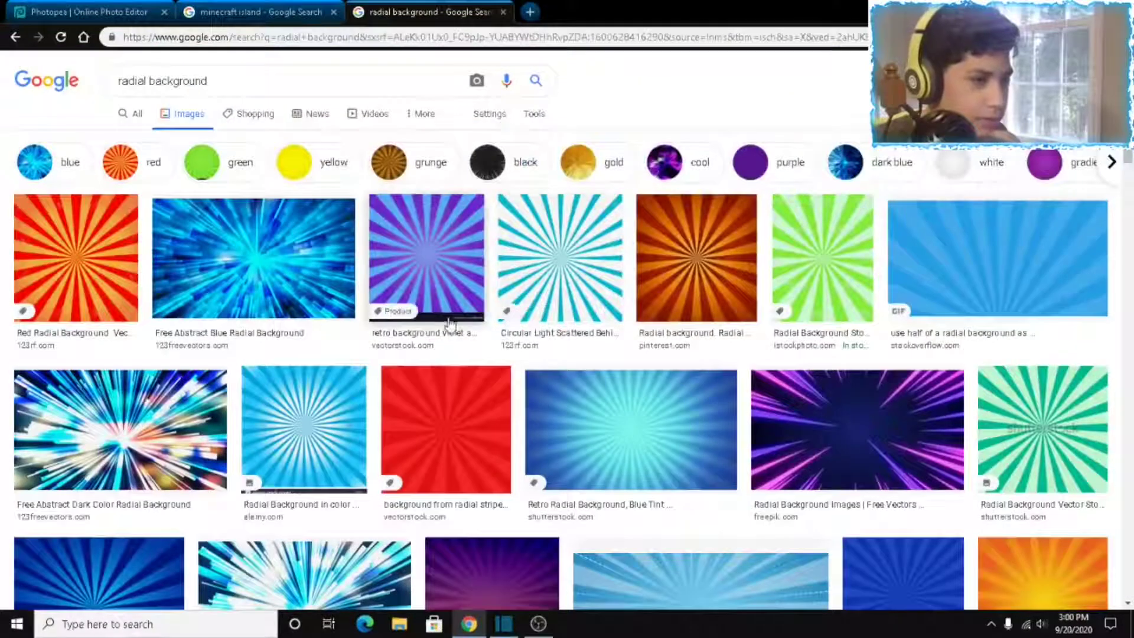
{"action": "scroll", "coordinate": [671, 329], "scroll_direction": "down", "scroll_amount": 2}
{"action": "scroll", "coordinate": [671, 330], "scroll_direction": "down", "scroll_amount": 4}
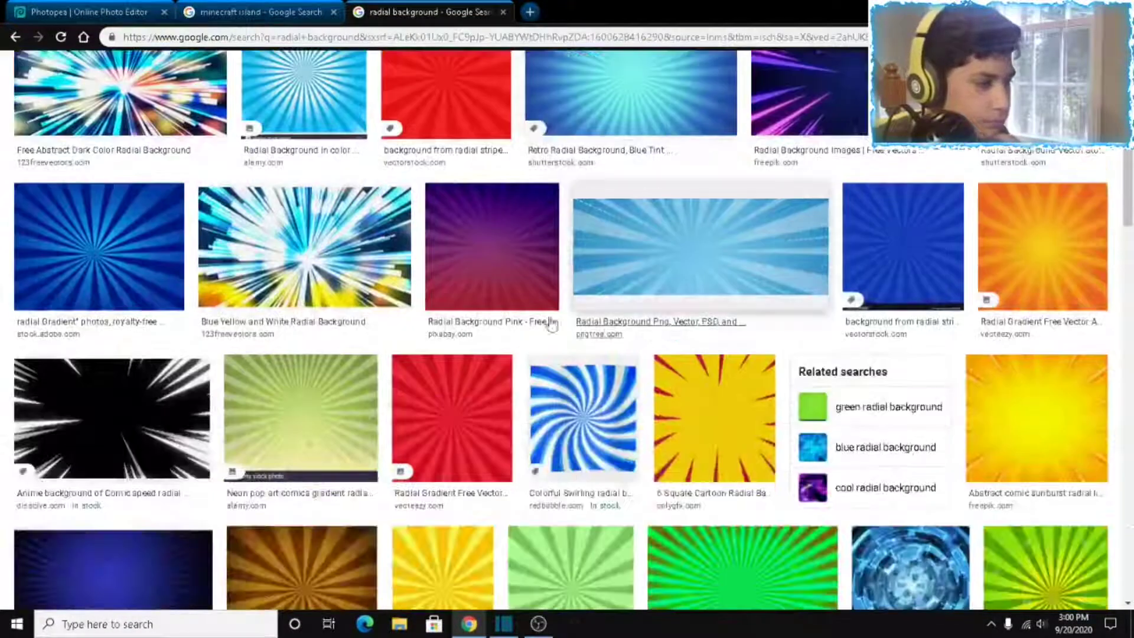
{"action": "scroll", "coordinate": [880, 441], "scroll_direction": "down", "scroll_amount": 3}
{"action": "right_click", "coordinate": [881, 441]}
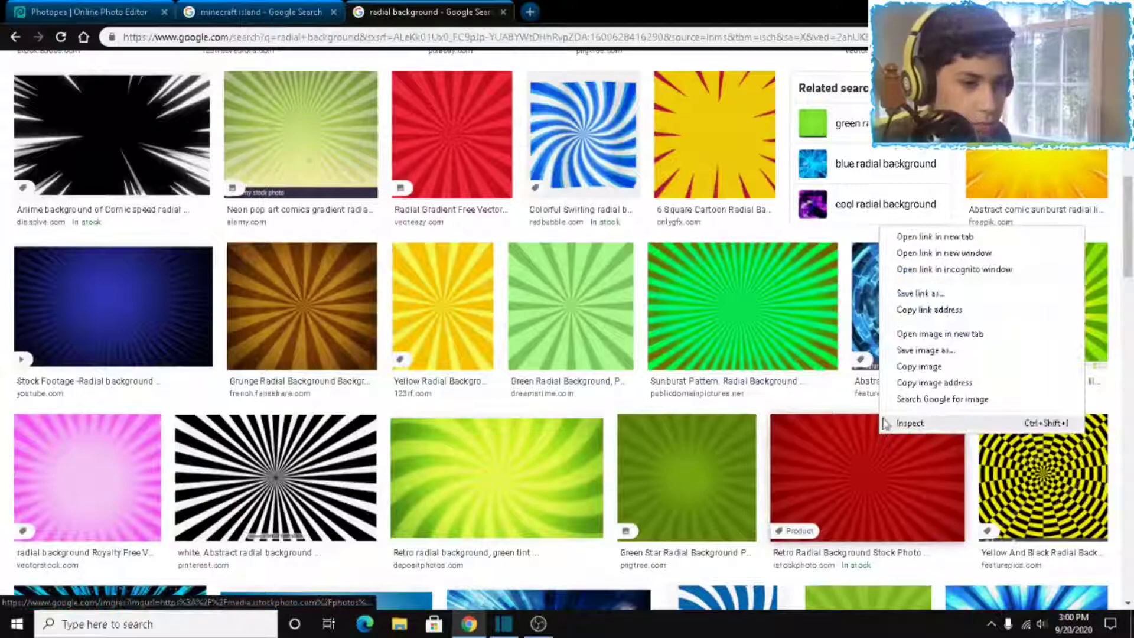
{"action": "left_click", "coordinate": [917, 366]}
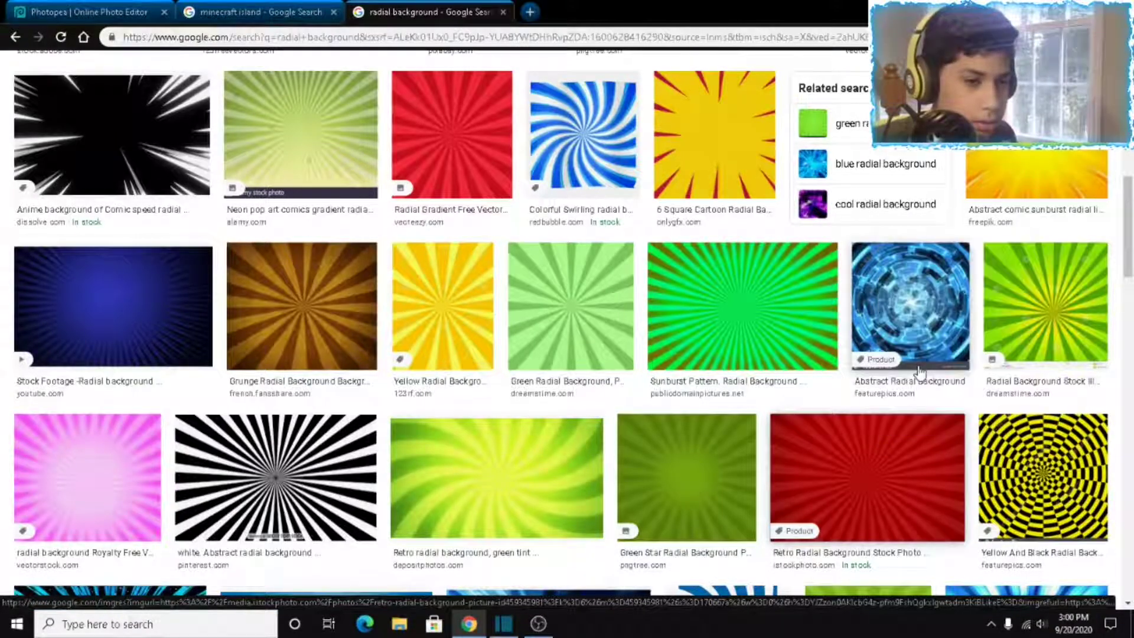
- Switch to Photopea, paste the red radial image into the project and enlarge it from the canvas's upper-left corner to the full canvas height
{"action": "left_click", "coordinate": [94, 11]}
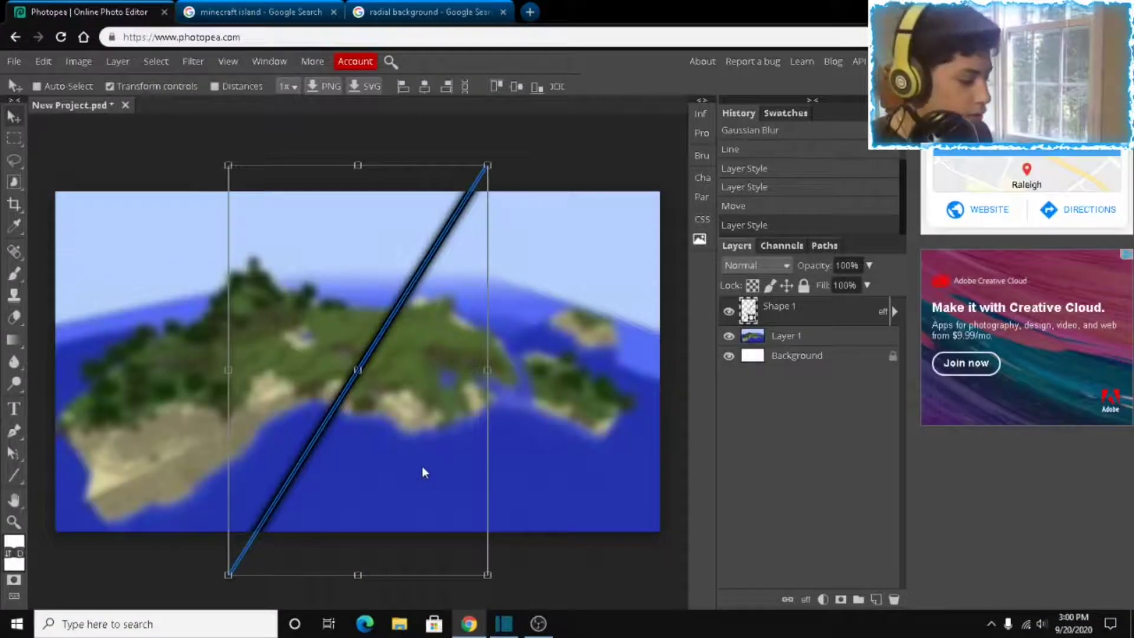
{"action": "key", "text": "ctrl+v"}
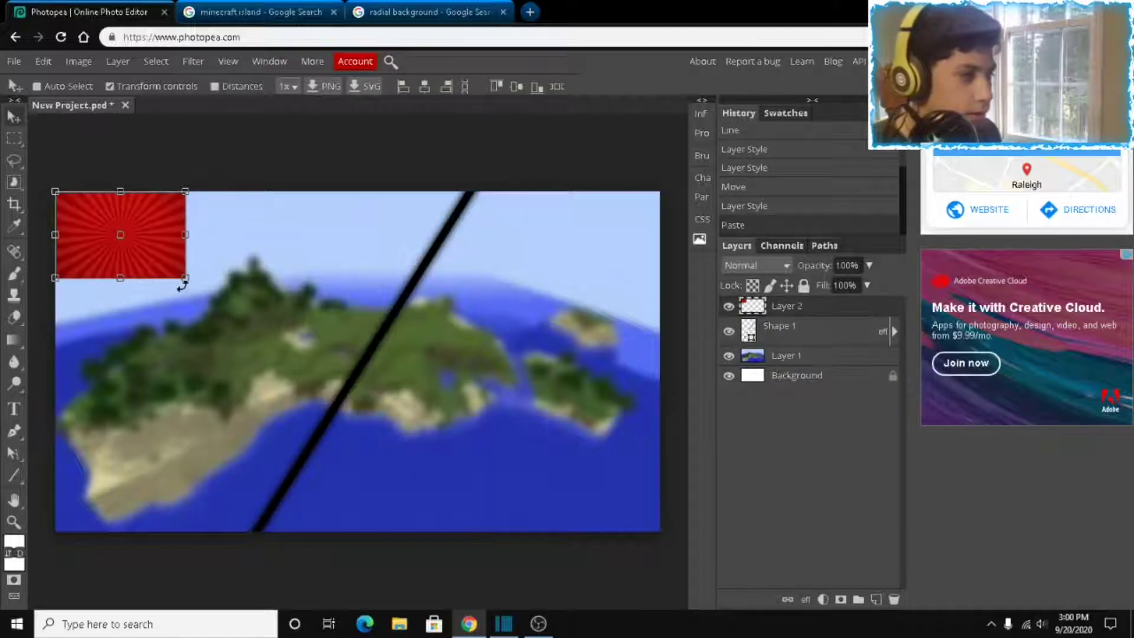
{"action": "left_click_drag", "start_coordinate": [182, 276], "coordinate": [470, 531]}
- Place the red radial image's layer beneath the line's shape layer and reapply the Gaussian Blur filter to it
{"action": "left_click_drag", "start_coordinate": [795, 317], "coordinate": [792, 355]}
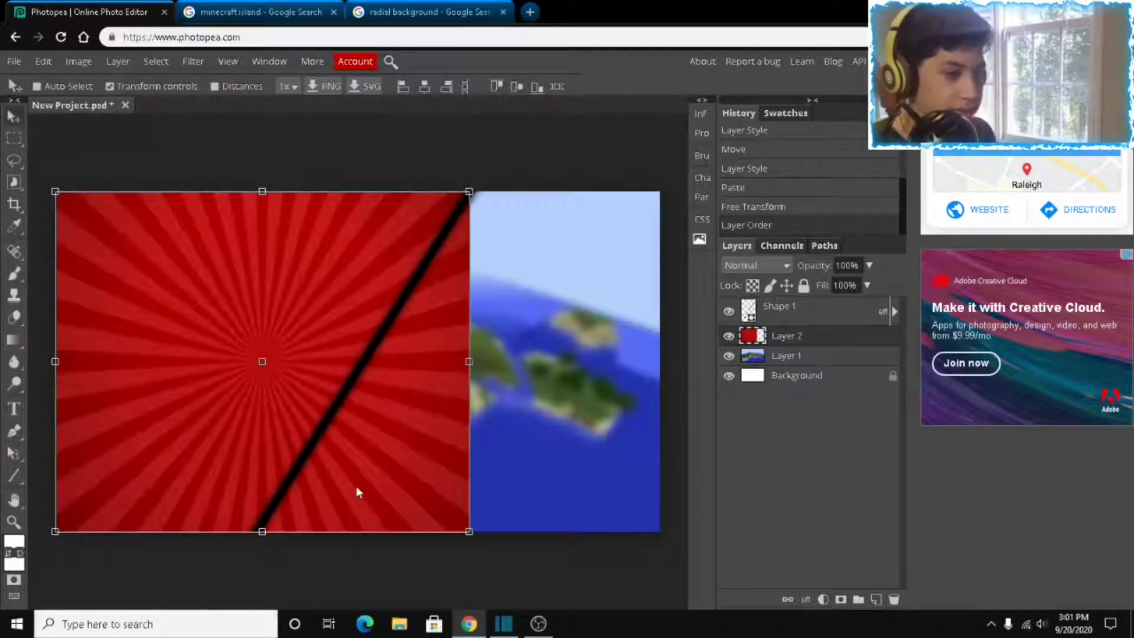
{"action": "key", "text": "ctrl+f"}
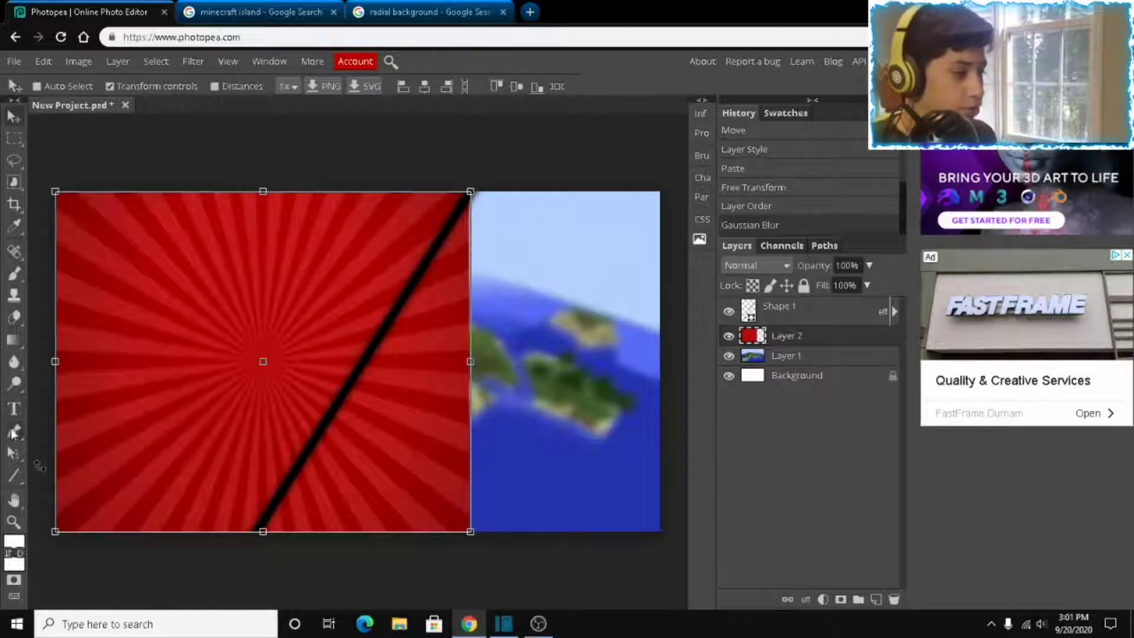
- Erase the part of the red radial image on the island side of the black line, using an 85 px Eraser at 100% hardness
{"action": "left_click", "coordinate": [21, 316]}
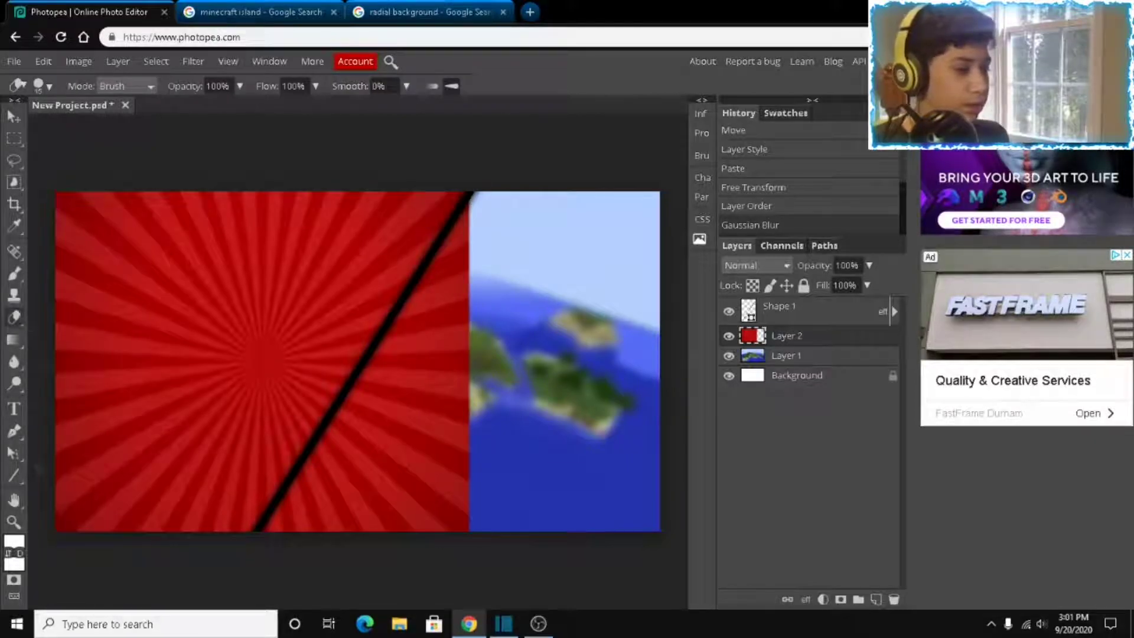
{"action": "left_click", "coordinate": [50, 88]}
{"action": "left_click_drag", "start_coordinate": [75, 126], "coordinate": [105, 133]}
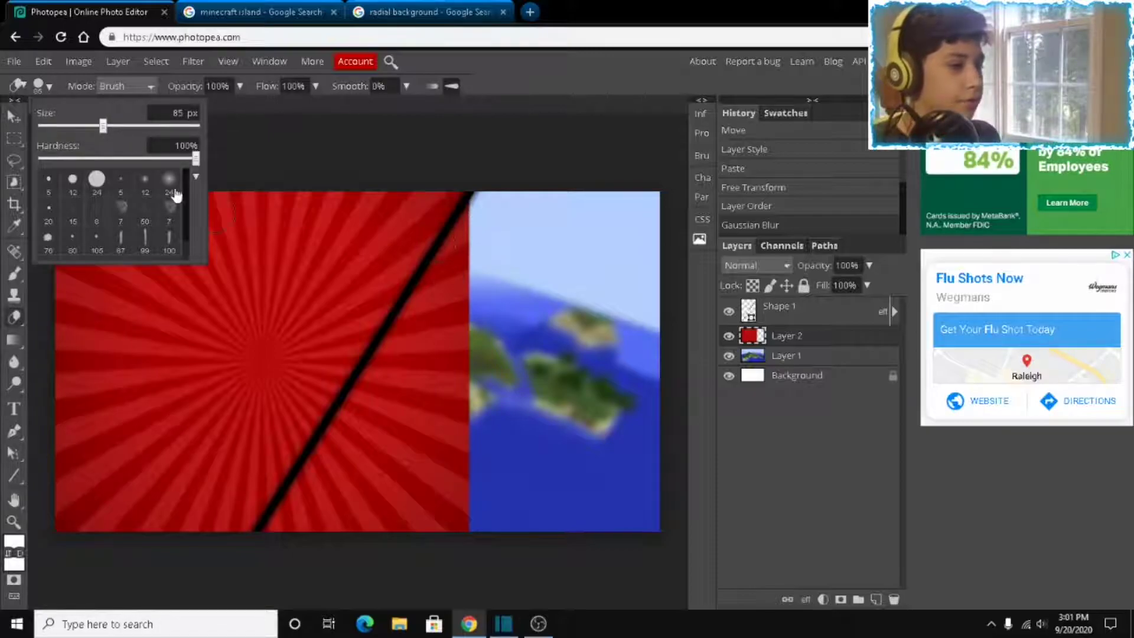
{"action": "left_click", "coordinate": [482, 217]}
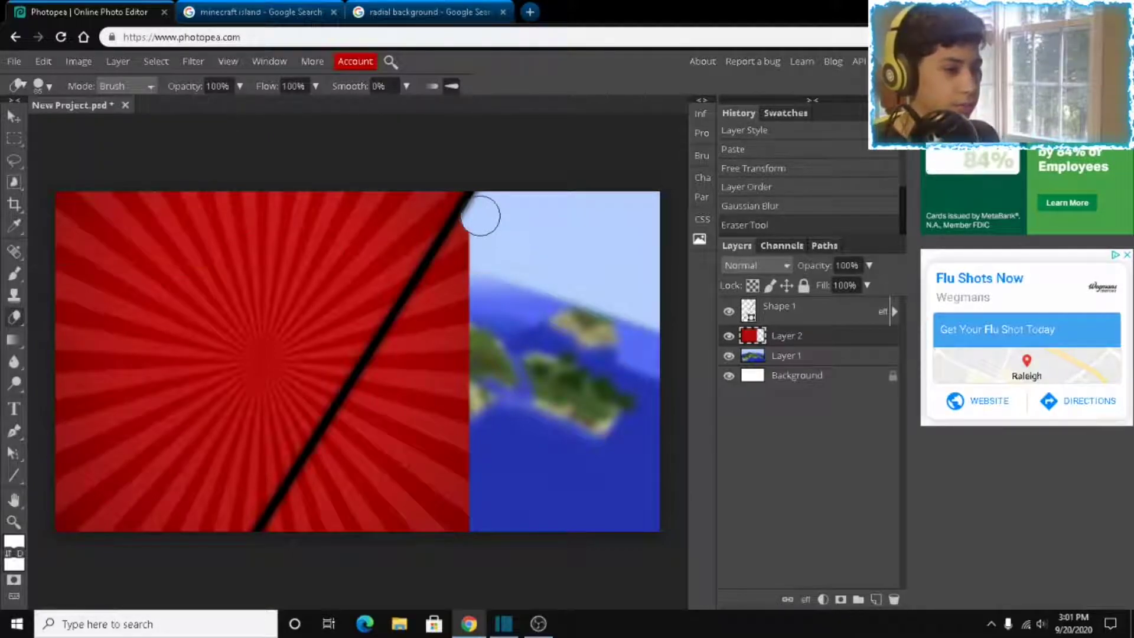
{"action": "left_click_drag", "start_coordinate": [471, 234], "coordinate": [337, 451]}
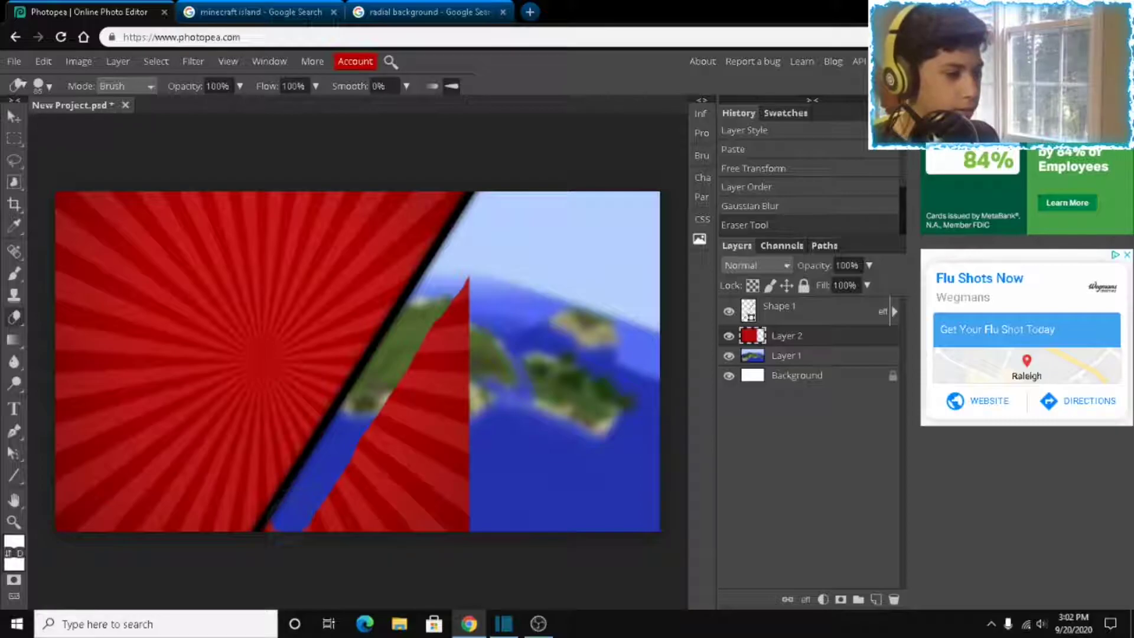
{"action": "left_click_drag", "start_coordinate": [279, 536], "coordinate": [280, 535]}
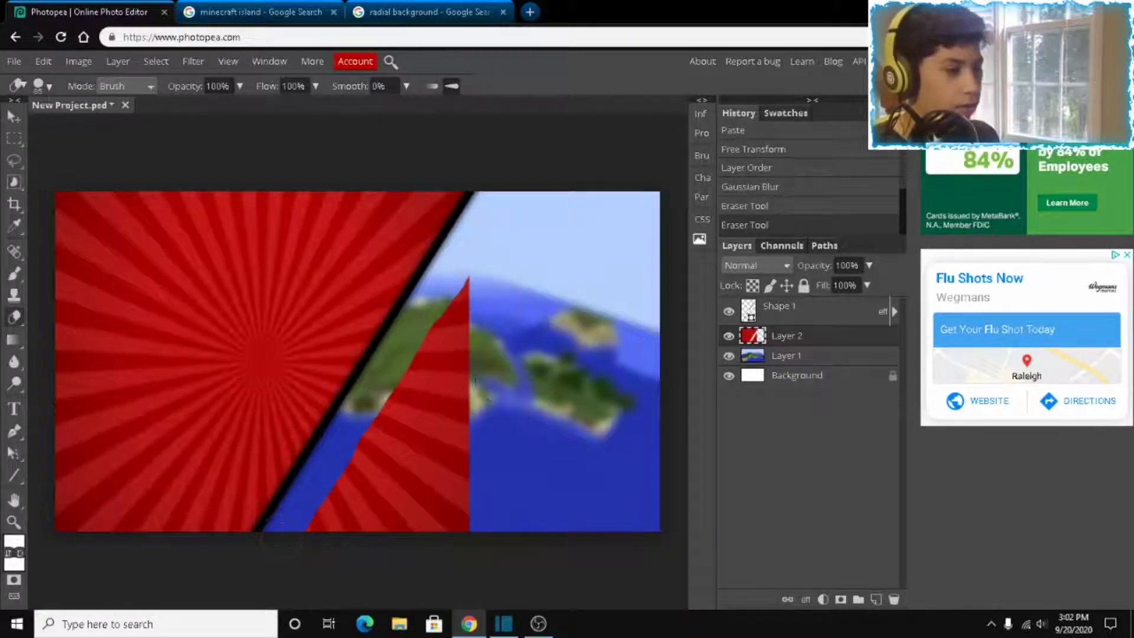
{"action": "mouse_move", "coordinate": [472, 308]}
{"action": "left_mouse_down"}
{"action": "mouse_move", "coordinate": [419, 390]}
{"action": "mouse_move", "coordinate": [437, 414]}
{"action": "mouse_move", "coordinate": [442, 546]}
{"action": "mouse_move", "coordinate": [383, 519]}
{"action": "mouse_move", "coordinate": [330, 523]}
{"action": "mouse_move", "coordinate": [407, 408]}
{"action": "mouse_move", "coordinate": [412, 467]}
{"action": "mouse_move", "coordinate": [366, 313]}
{"action": "left_mouse_up"}
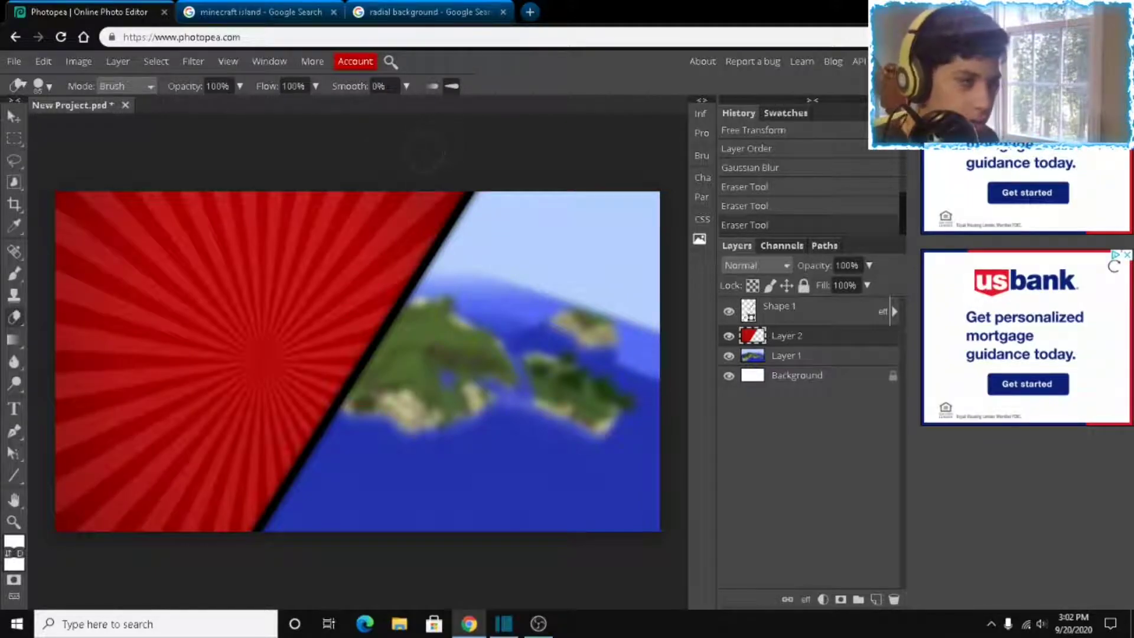
- Switch to the Minecraft island image results and search for "minecraft cod" instead
{"action": "left_click", "coordinate": [240, 12]}
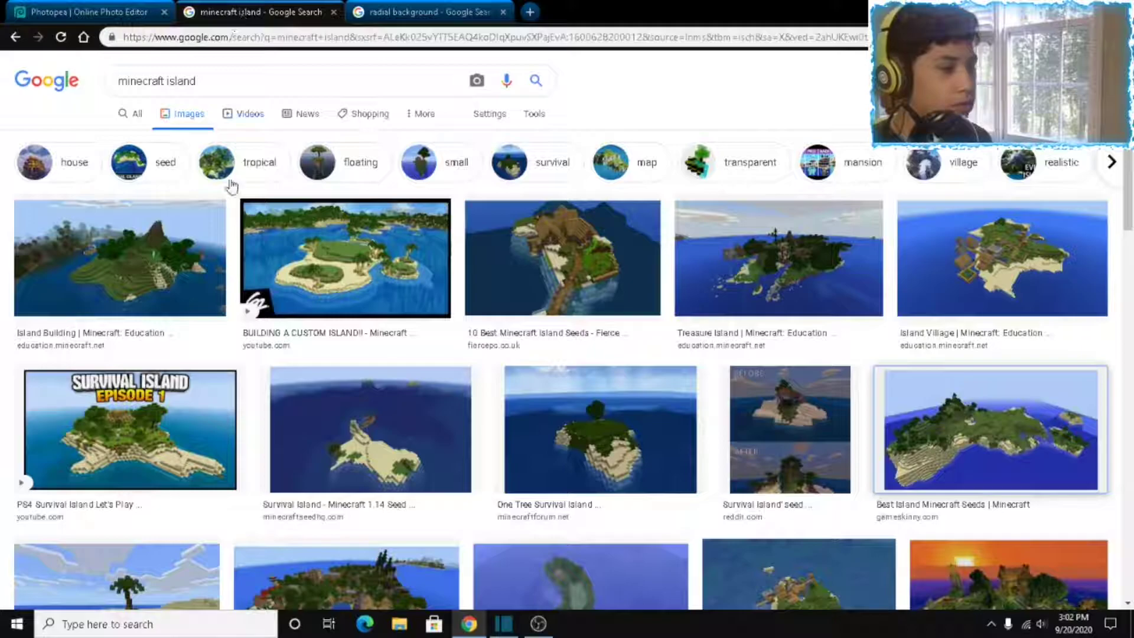
{"action": "double_click", "coordinate": [166, 82]}
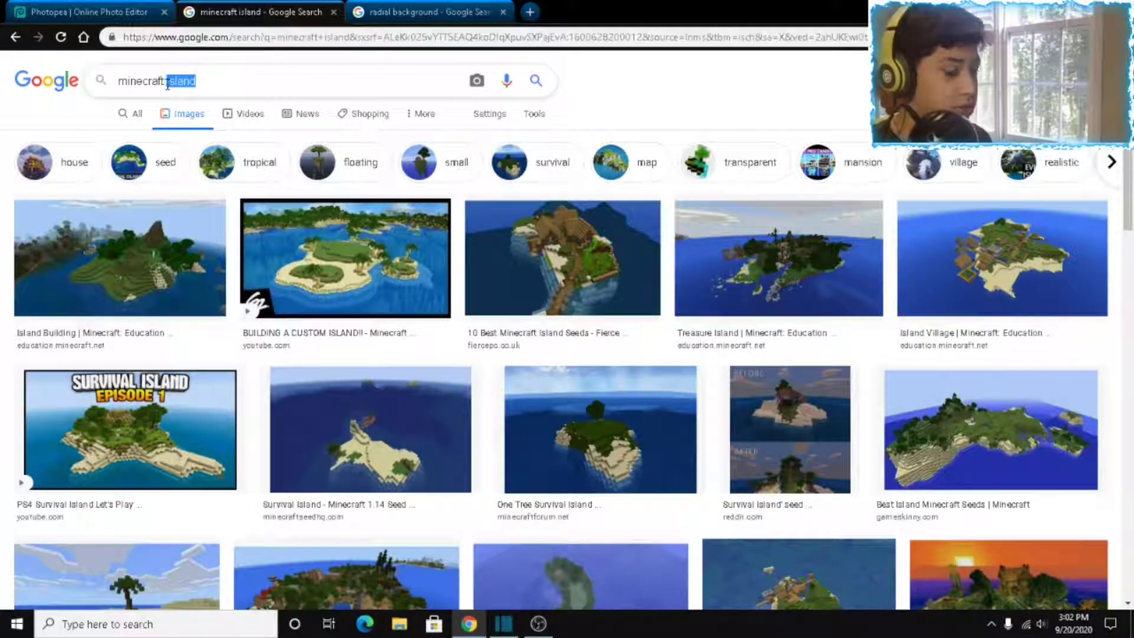
{"action": "key", "text": "BackSpace"}
{"action": "type", "text": "cod"}
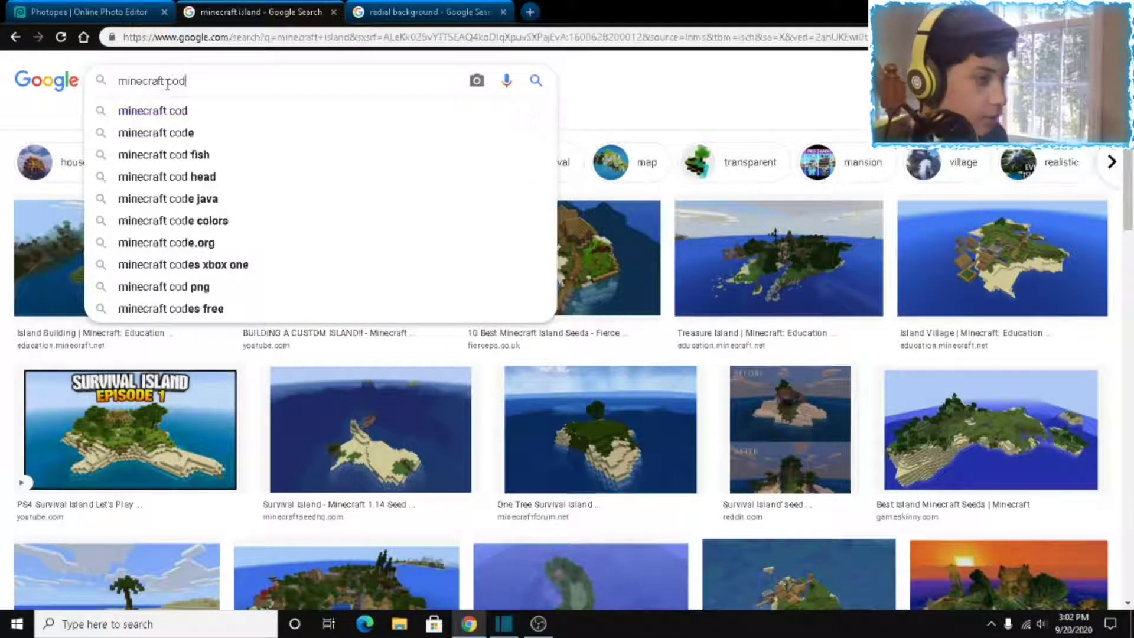
{"action": "key", "text": "Return"}
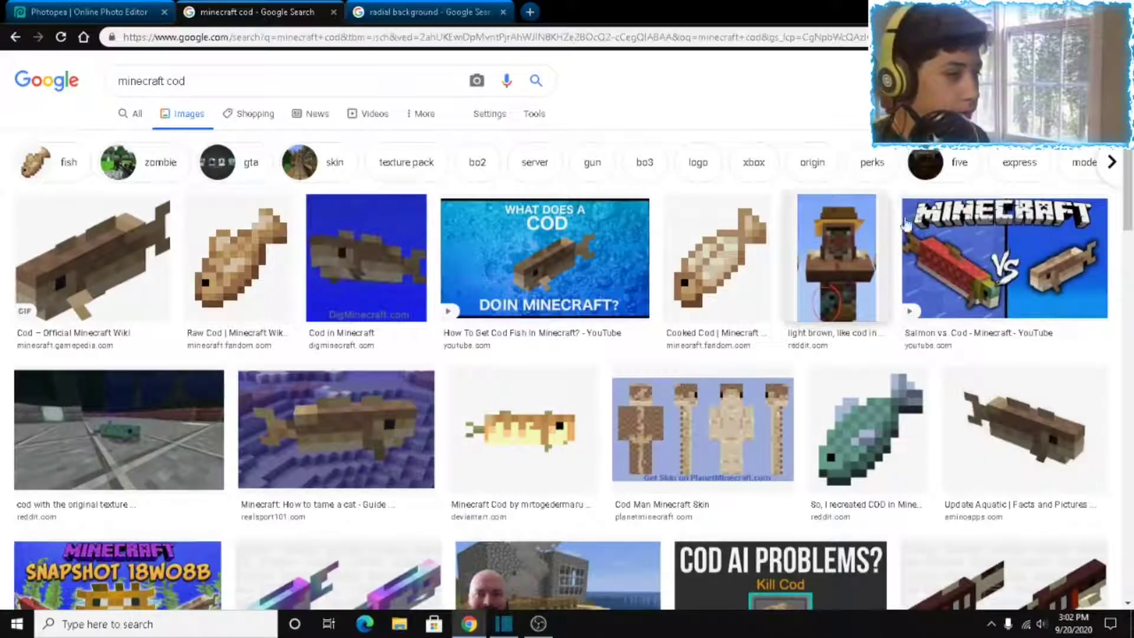
- Copy the Raw Cod image from the results and paste it into the Photopea project, ready for moving and scaling
{"action": "left_click", "coordinate": [239, 260]}
{"action": "right_click", "coordinate": [878, 168]}
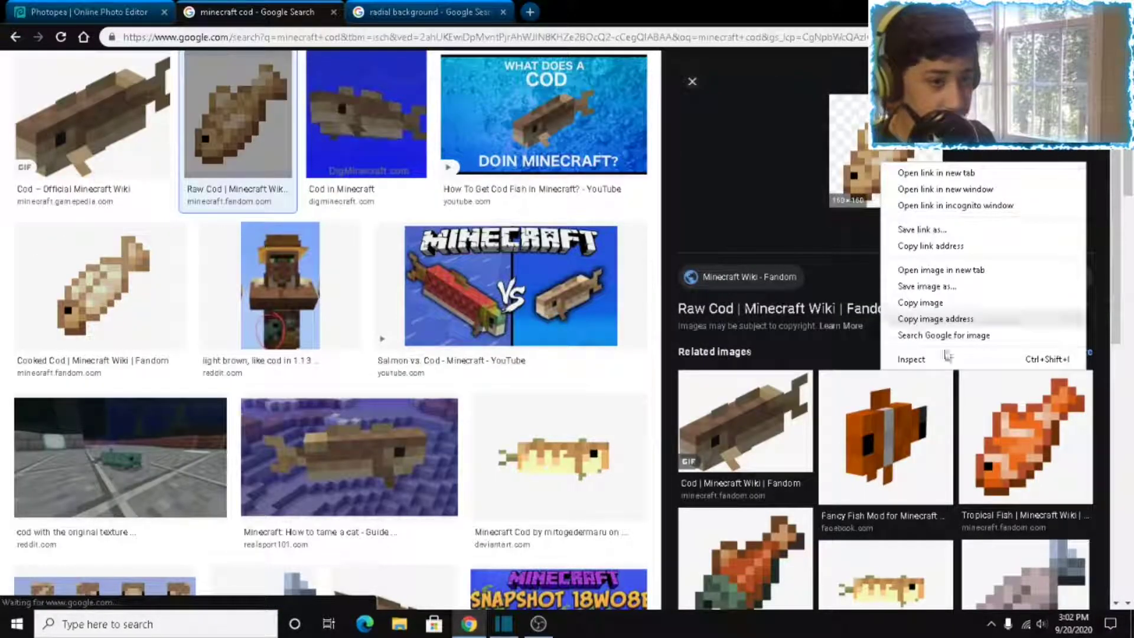
{"action": "left_click", "coordinate": [941, 305]}
{"action": "left_click", "coordinate": [35, 15]}
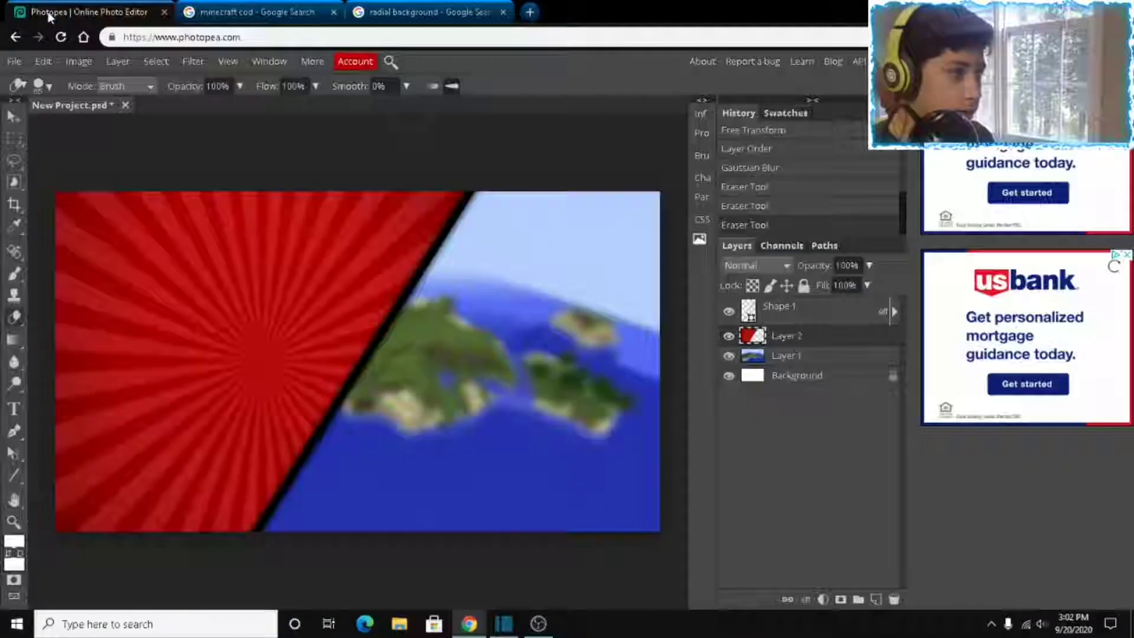
{"action": "key", "text": "ctrl+v"}
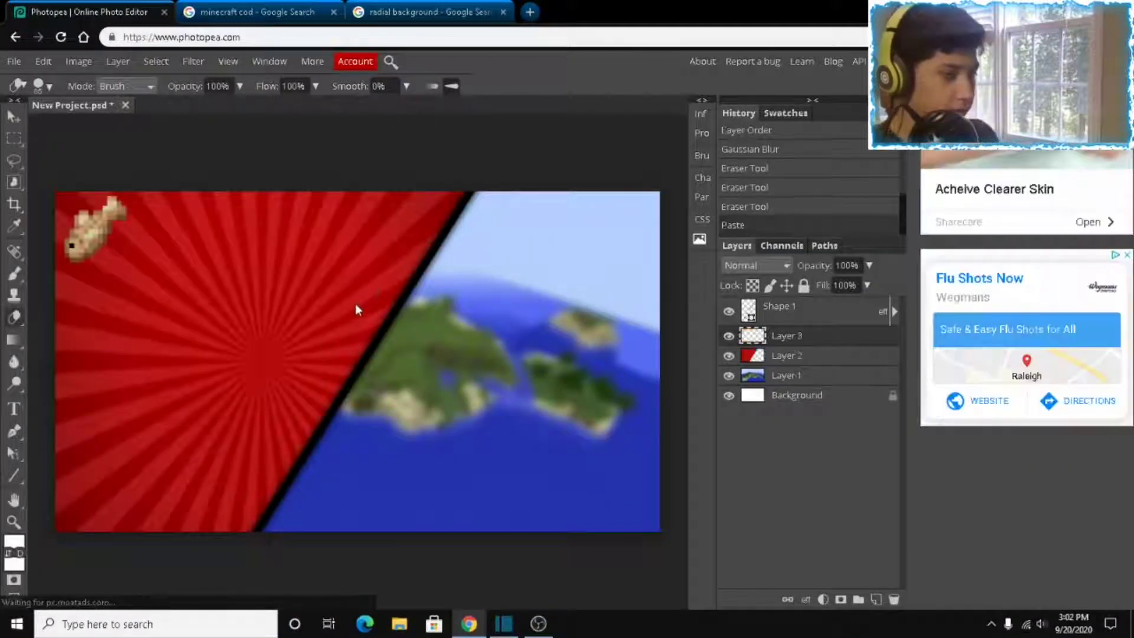
{"action": "left_click", "coordinate": [13, 117]}
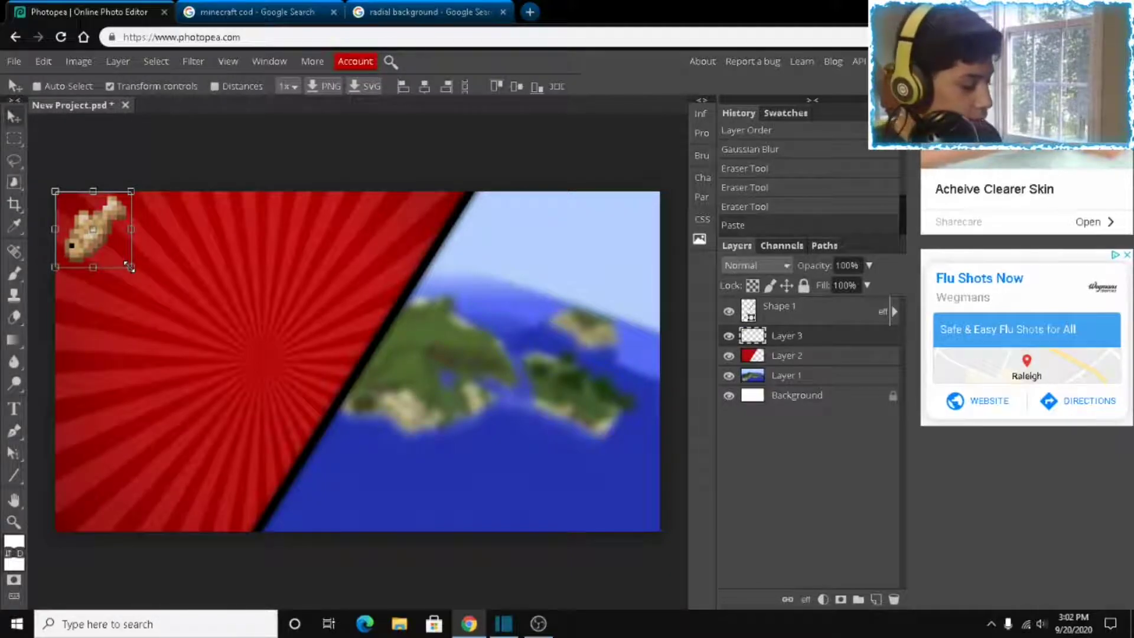
- Enlarge the pasted cod proportionally to about 172% in the canvas's upper-left corner
{"action": "left_click_drag", "start_coordinate": [130, 267], "coordinate": [186, 318]}
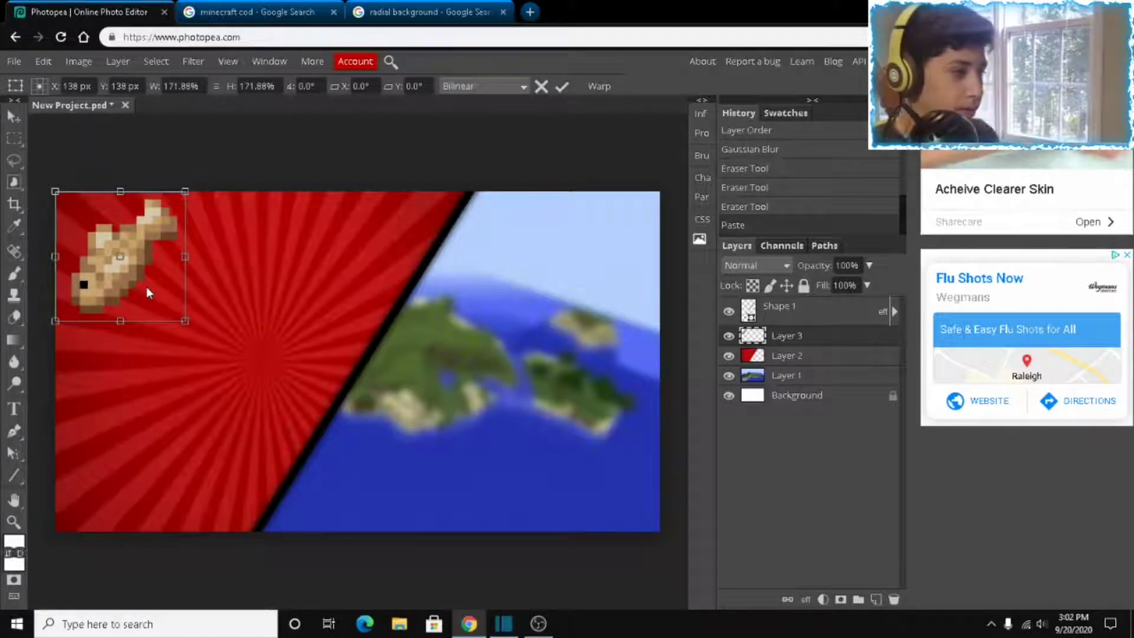
- Search Google Images for "minecraft bucket of cod" and copy the Bucket of Fish image from the Minecraft Wiki result
{"action": "left_click", "coordinate": [265, 13]}
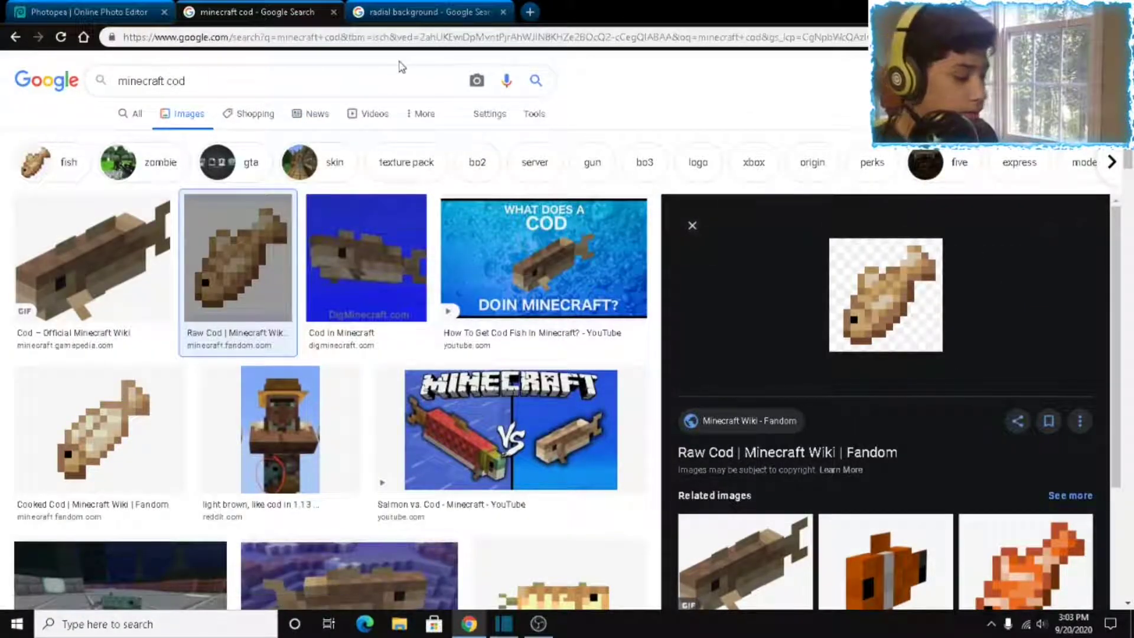
{"action": "type", "text": "buc"}
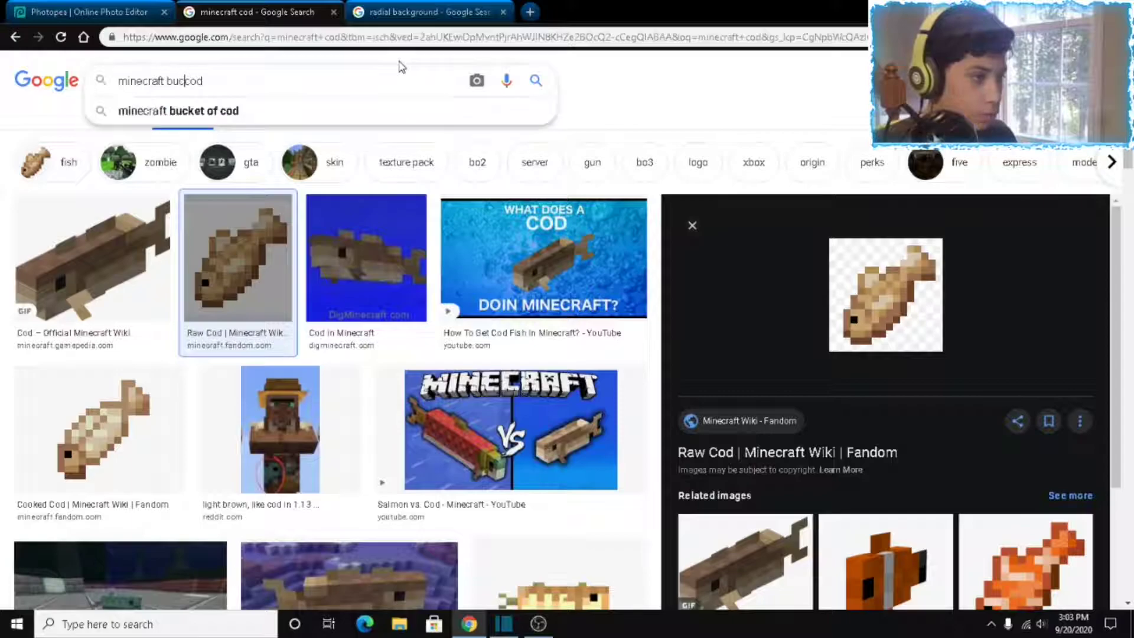
{"action": "left_click", "coordinate": [343, 111]}
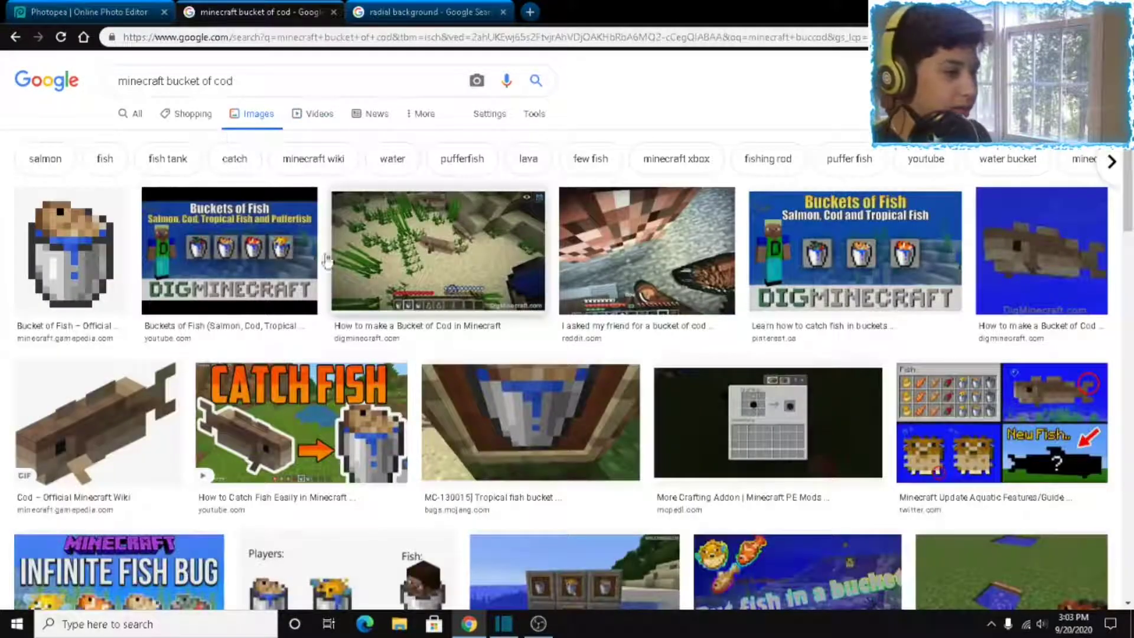
{"action": "left_click", "coordinate": [58, 258]}
{"action": "right_click", "coordinate": [846, 160]}
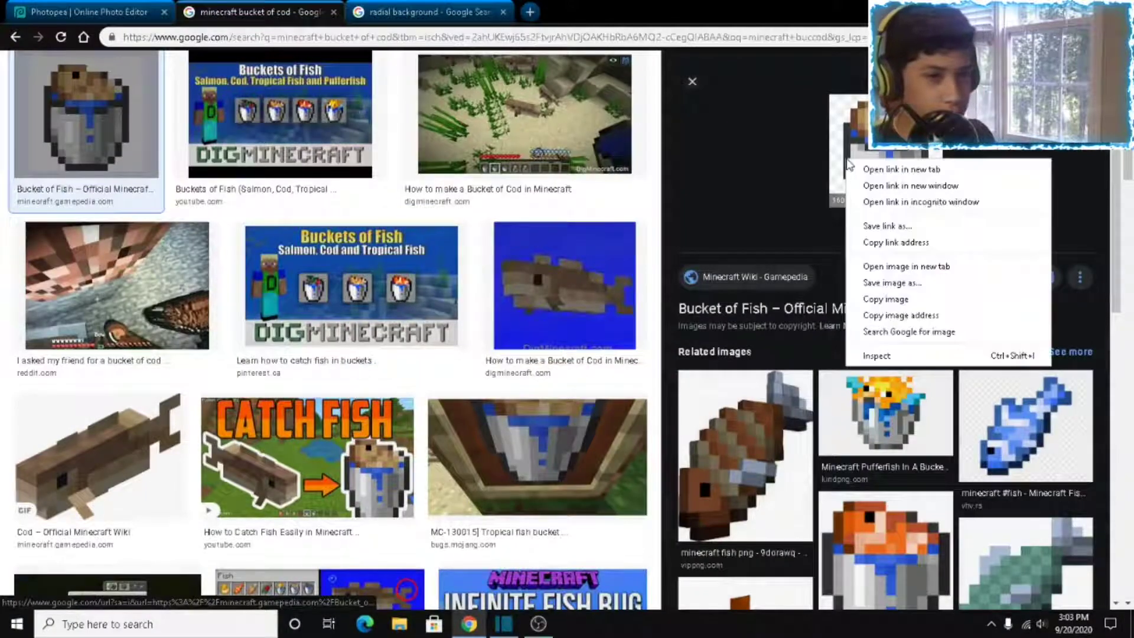
{"action": "left_click", "coordinate": [907, 305]}
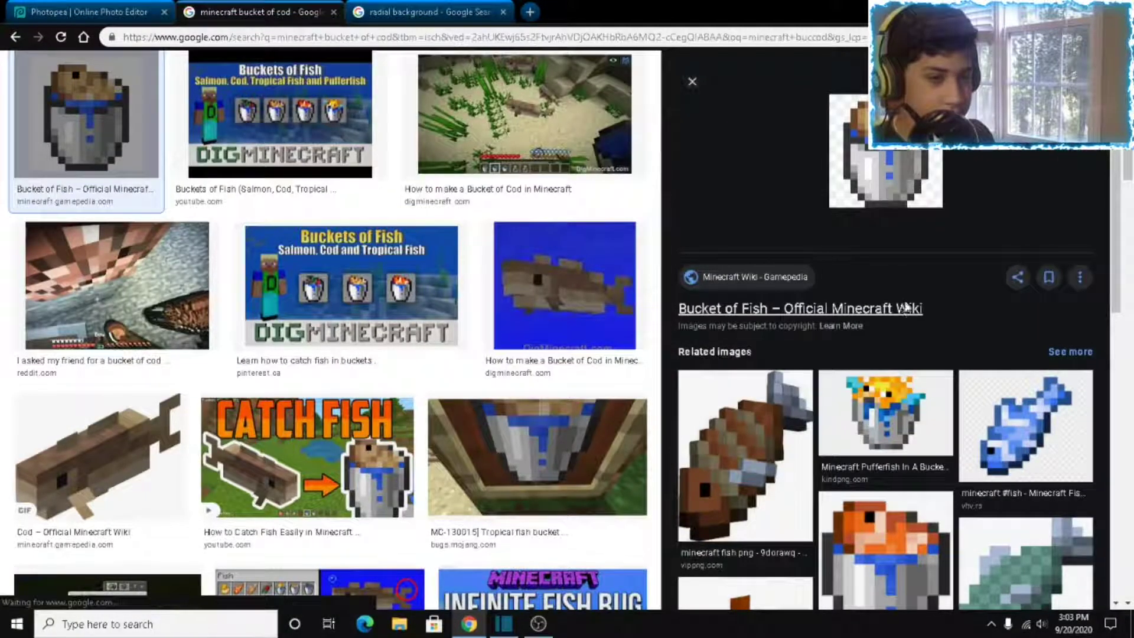
- Switch back to the Photopea project, apply the cod's scaling and paste the copied bucket image
{"action": "left_click", "coordinate": [88, 12]}
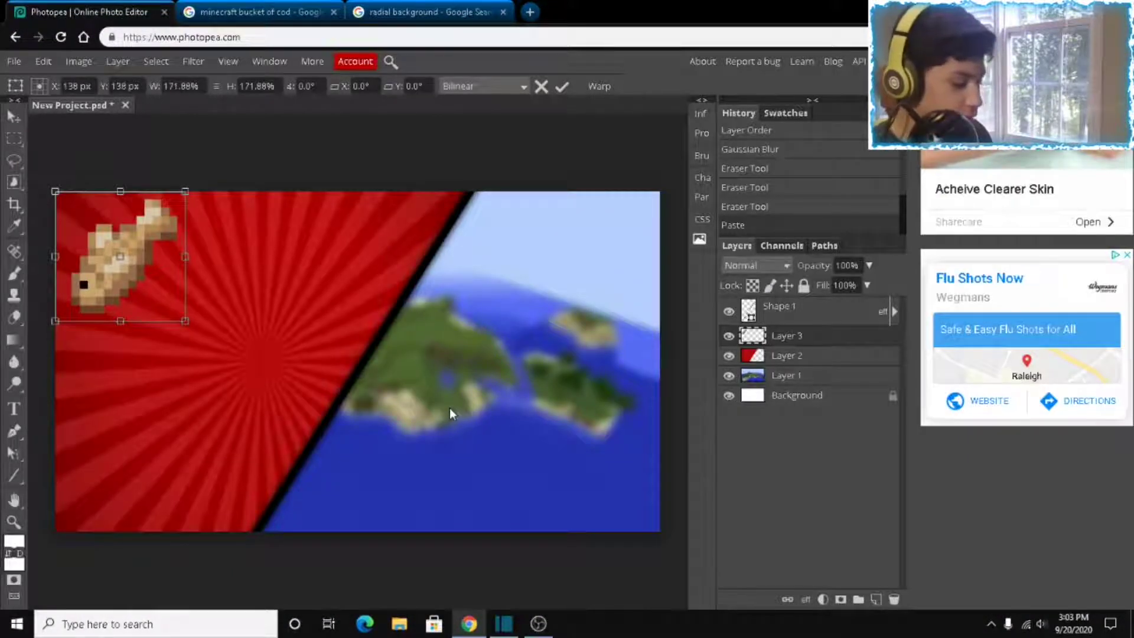
{"action": "key", "text": "Return"}
{"action": "key", "text": "ctrl+v"}
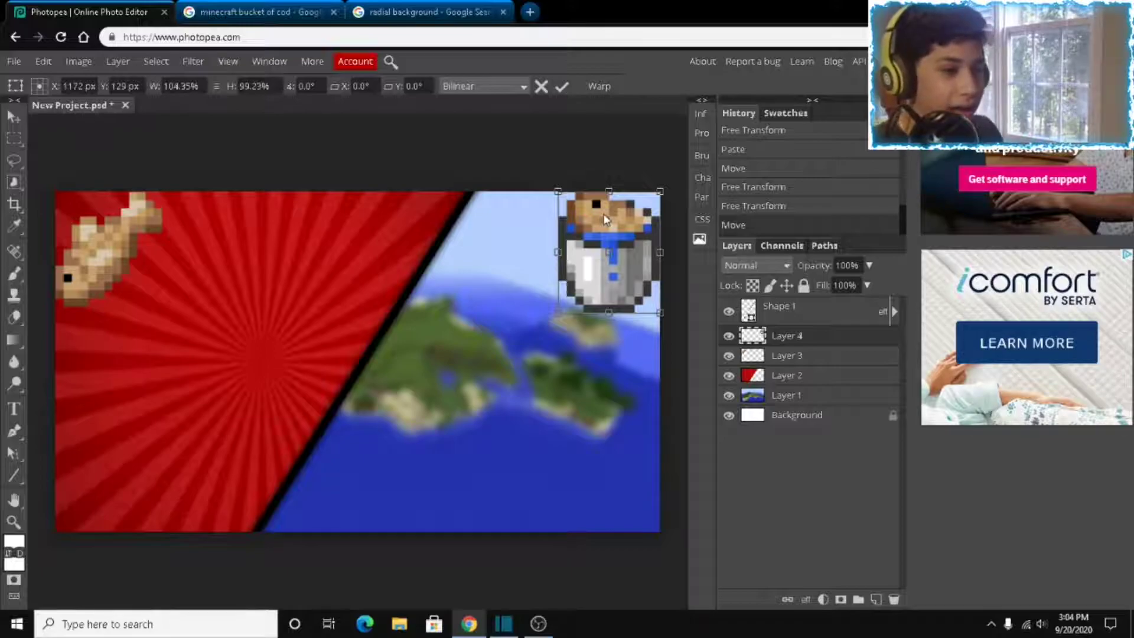
- Scale the bucket of cod to about 108% width and 103% height and fit it into the canvas's upper-right corner
{"action": "left_click_drag", "start_coordinate": [604, 215], "coordinate": [495, 242]}
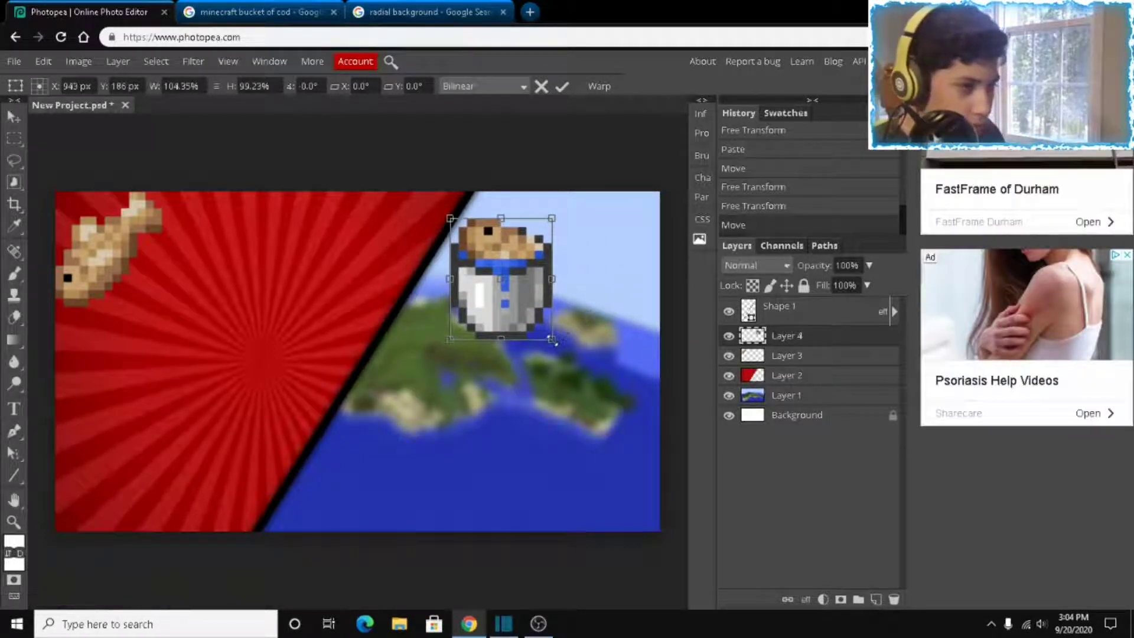
{"action": "left_click_drag", "start_coordinate": [551, 340], "coordinate": [631, 426]}
{"action": "left_click_drag", "start_coordinate": [586, 383], "coordinate": [616, 356]}
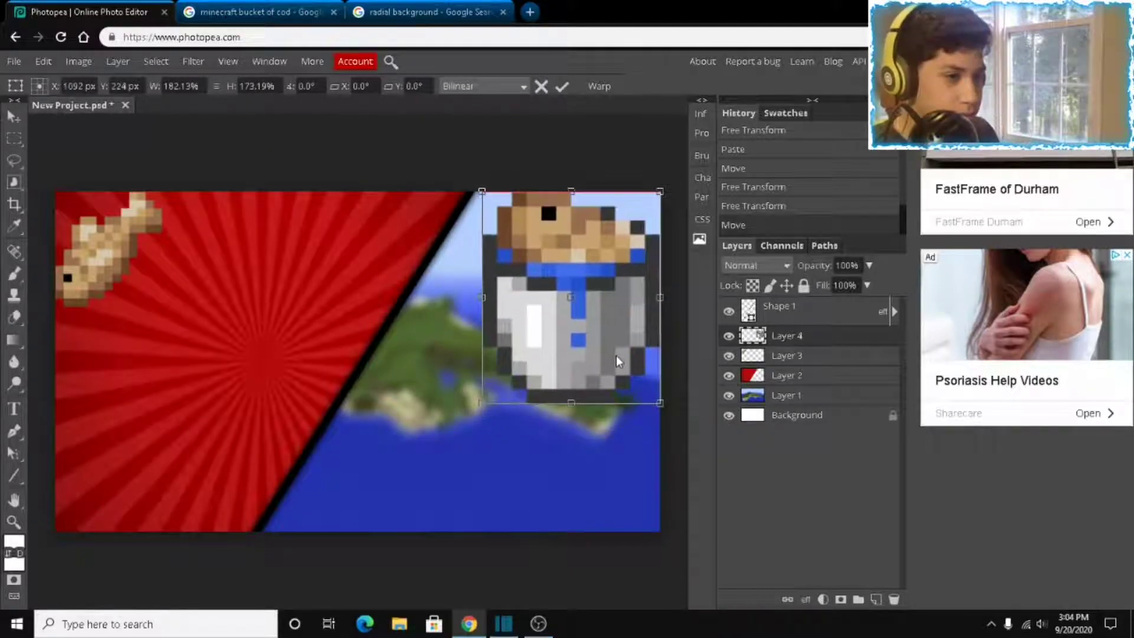
{"action": "left_click_drag", "start_coordinate": [476, 407], "coordinate": [554, 319]}
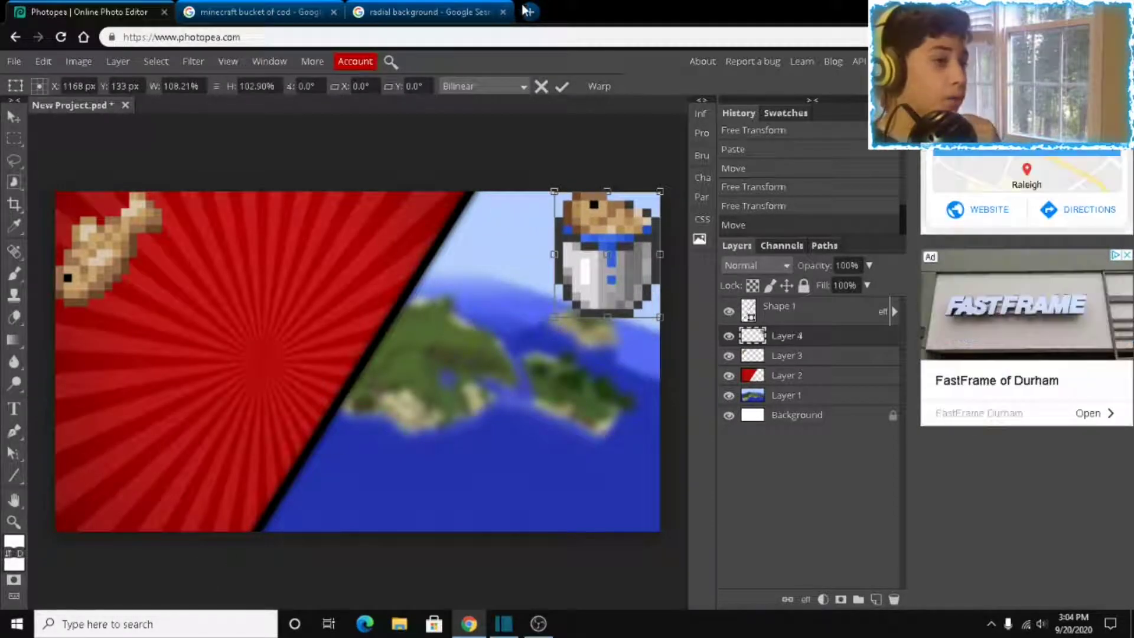
- Search Google Images for "arrow" in a new browser tab and narrow the results to transparent images
{"action": "left_click", "coordinate": [530, 12]}
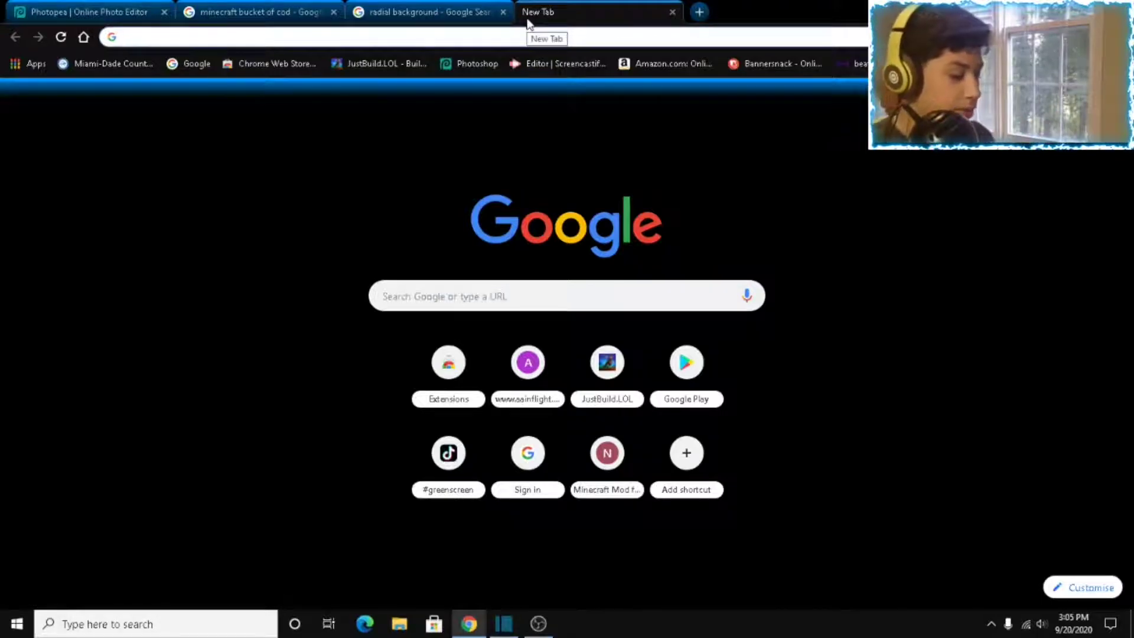
{"action": "type", "text": "arr"}
{"action": "key", "text": "Return"}
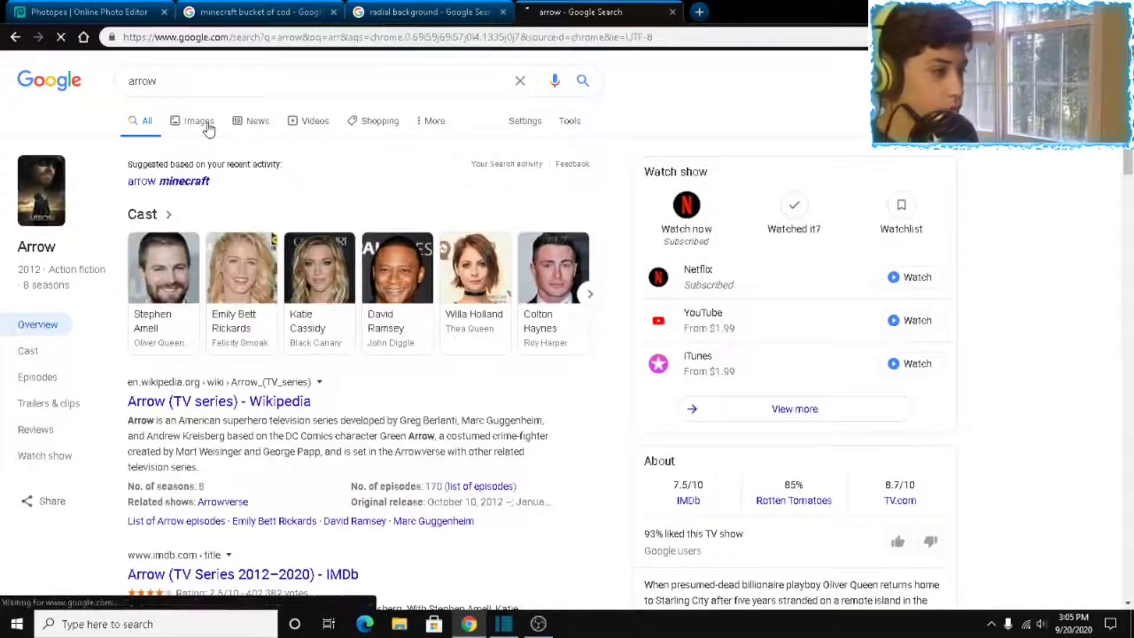
{"action": "left_click", "coordinate": [196, 121]}
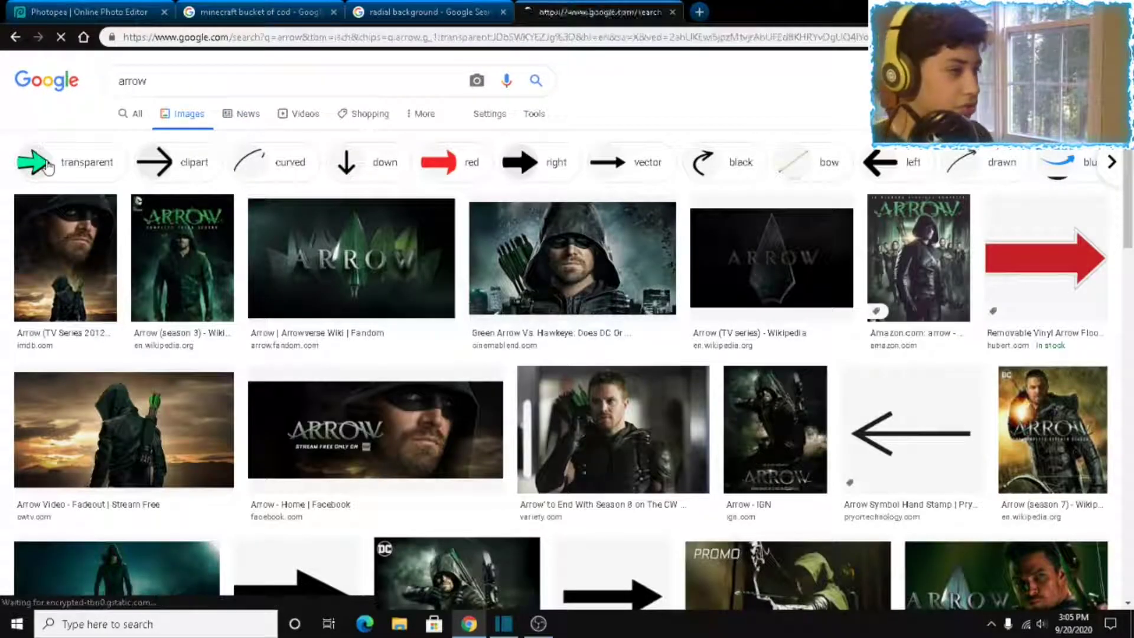
{"action": "left_click", "coordinate": [32, 153]}
- Copy the red, black-outlined PNG All arrow image and paste it into the Photopea project
{"action": "left_click", "coordinate": [590, 248]}
{"action": "right_click", "coordinate": [893, 204]}
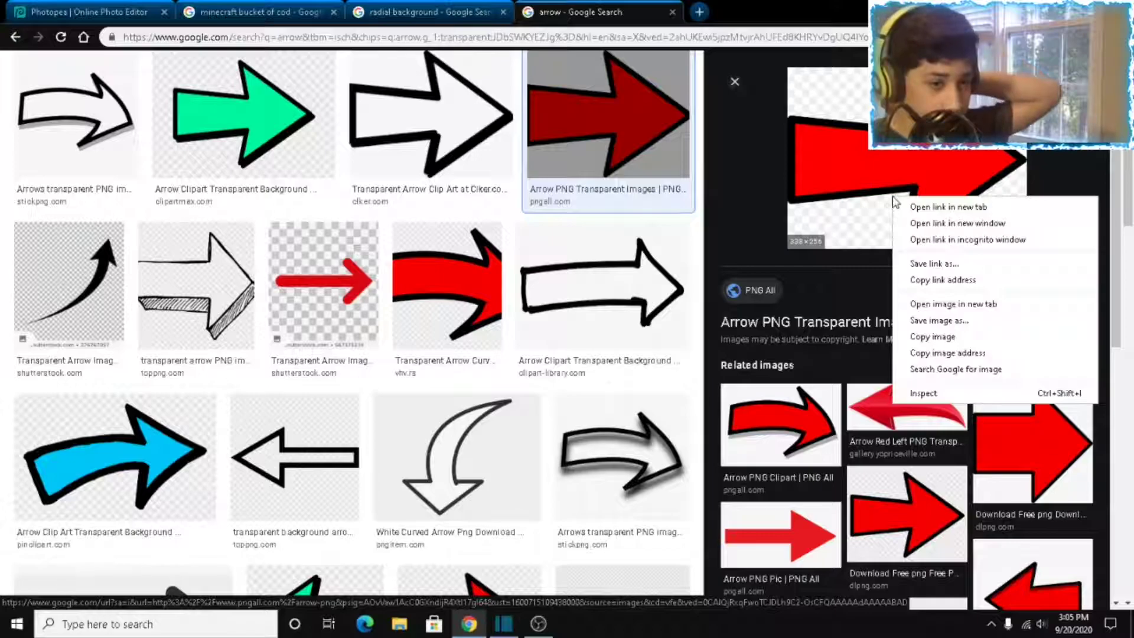
{"action": "left_click", "coordinate": [958, 342]}
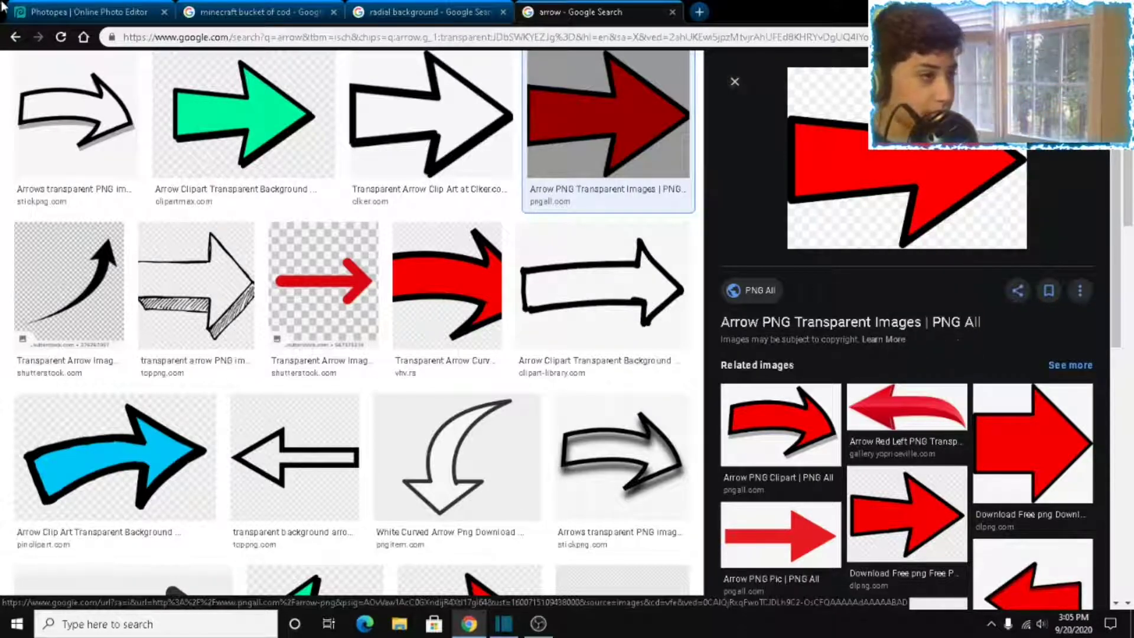
{"action": "key", "text": "ctrl+1"}
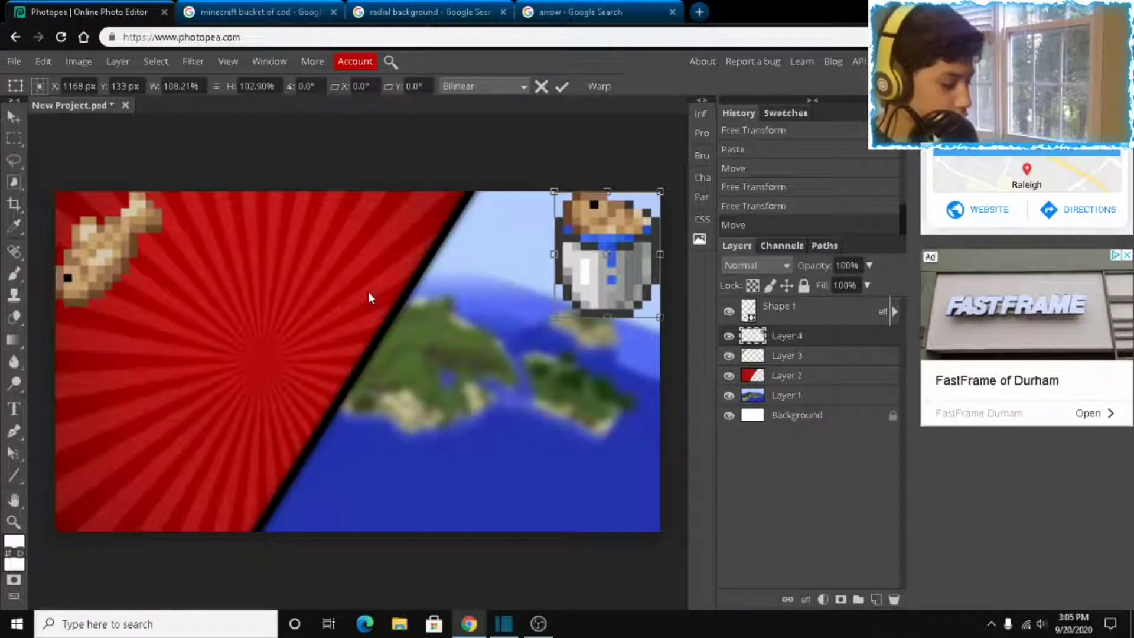
{"action": "key", "text": "ctrl+v"}
- Place the arrow's layer above Shape 1, enlarge it to about 124% and position it across the diagonal line at the canvas's top edge
{"action": "left_click_drag", "start_coordinate": [173, 253], "coordinate": [321, 276]}
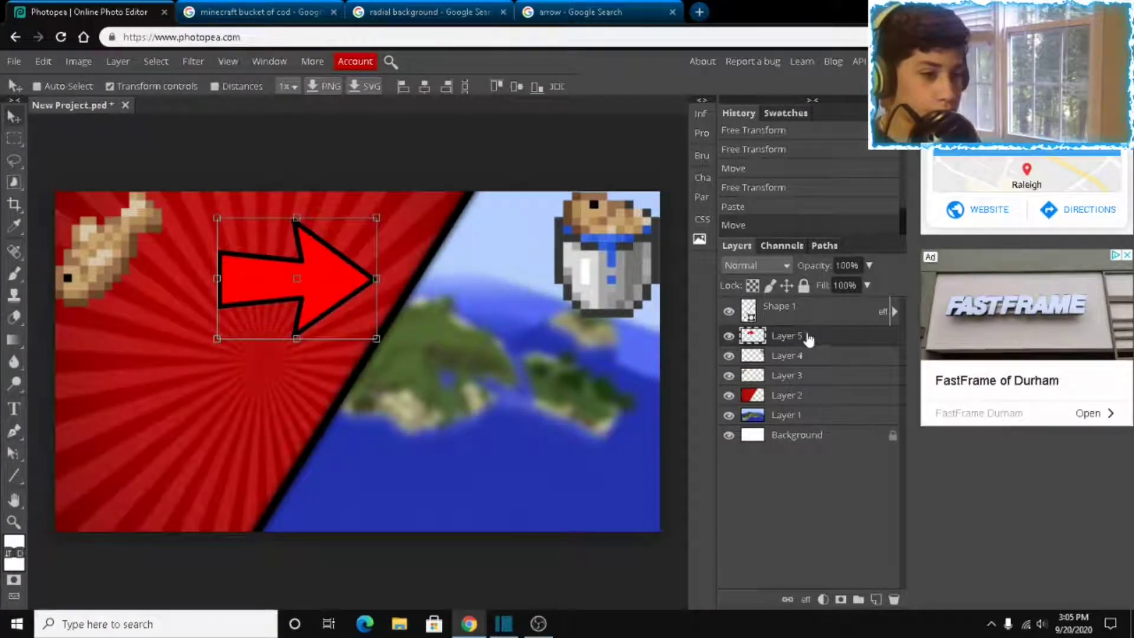
{"action": "left_click_drag", "start_coordinate": [806, 337], "coordinate": [803, 295]}
{"action": "left_click_drag", "start_coordinate": [332, 274], "coordinate": [405, 263]}
{"action": "left_click_drag", "start_coordinate": [451, 328], "coordinate": [488, 353]}
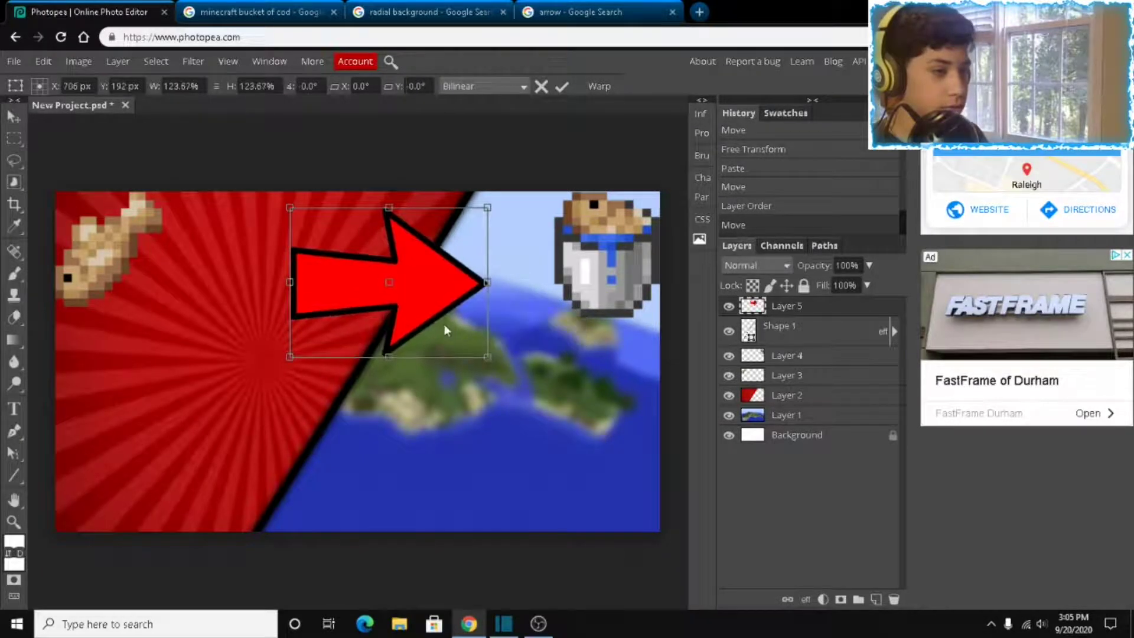
{"action": "left_click_drag", "start_coordinate": [431, 320], "coordinate": [425, 306]}
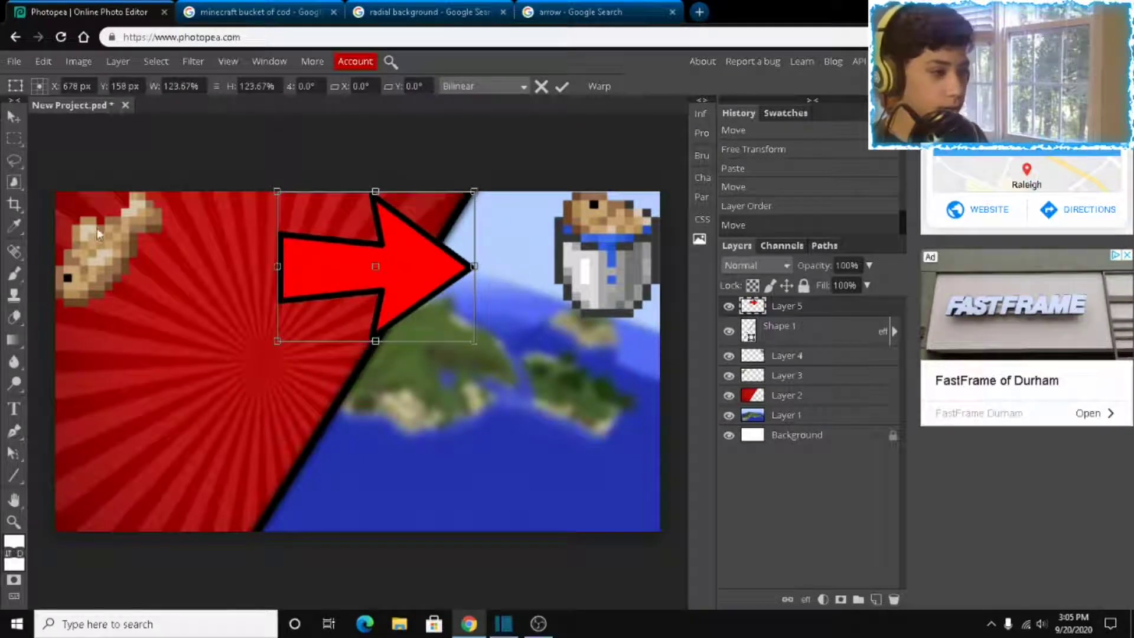
- Enlarge the cod on Layer 3 to about 120%, keeping it in the canvas's upper-left corner
{"action": "left_click", "coordinate": [805, 358]}
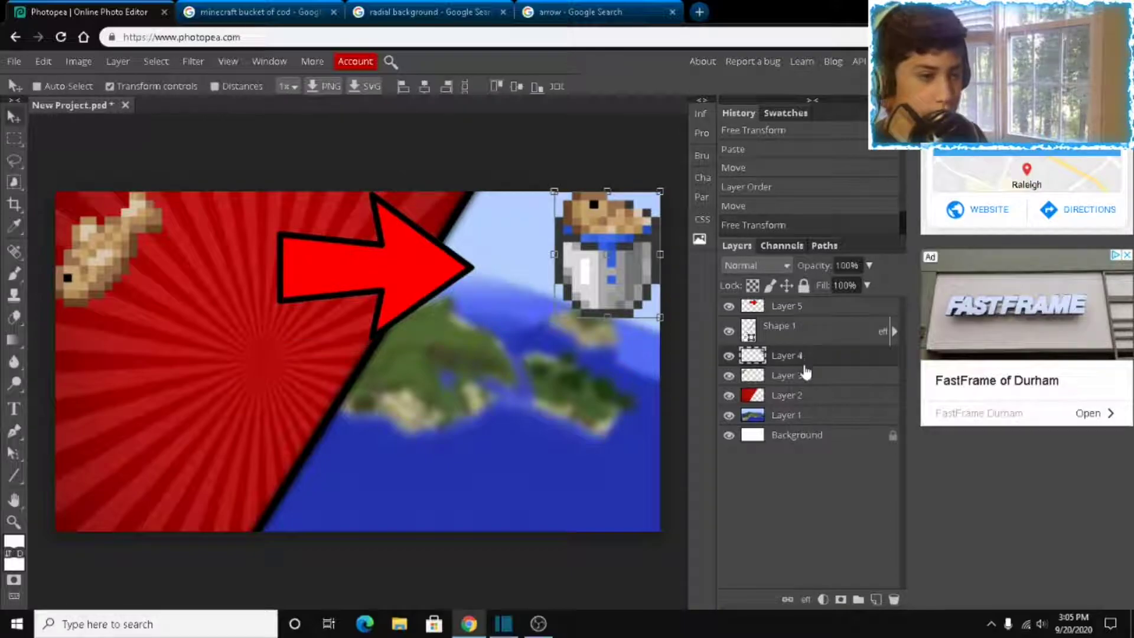
{"action": "left_click", "coordinate": [805, 375]}
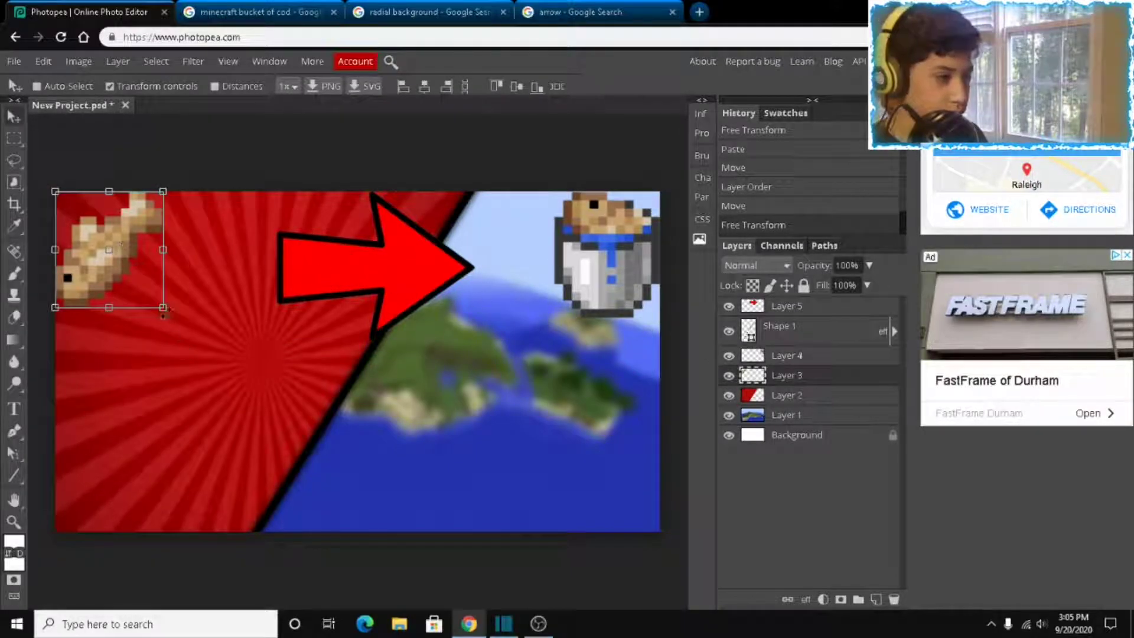
{"action": "left_click_drag", "start_coordinate": [163, 308], "coordinate": [183, 329]}
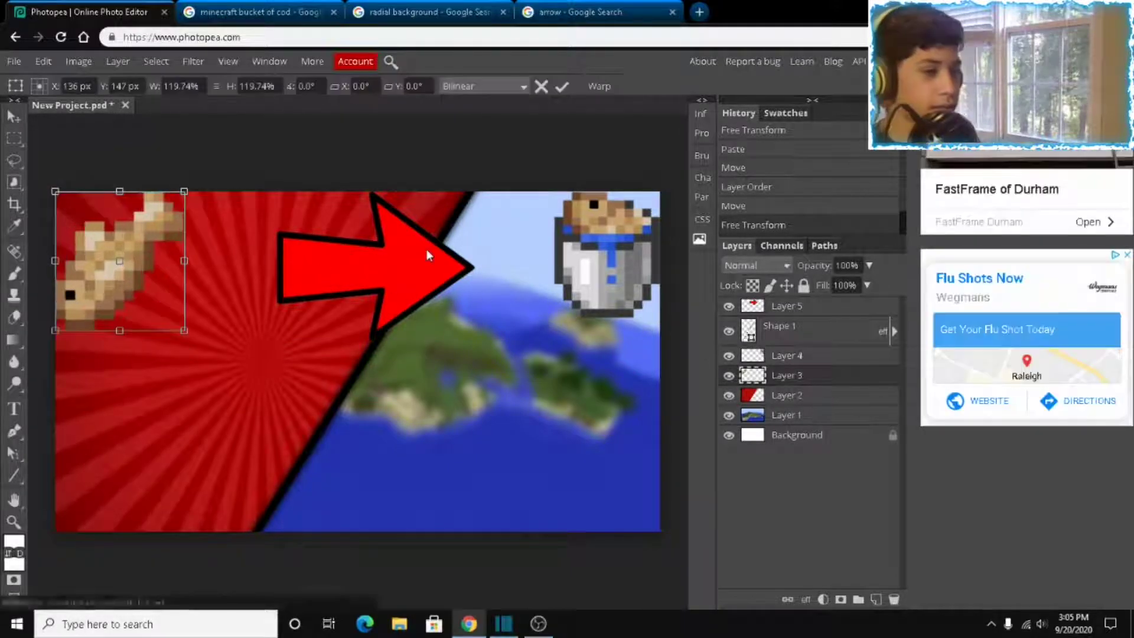
- Shift the arrow slightly towards the cod and add an Outer Glow to its layer with 5% spread and 14 px size
{"action": "left_click", "coordinate": [851, 309]}
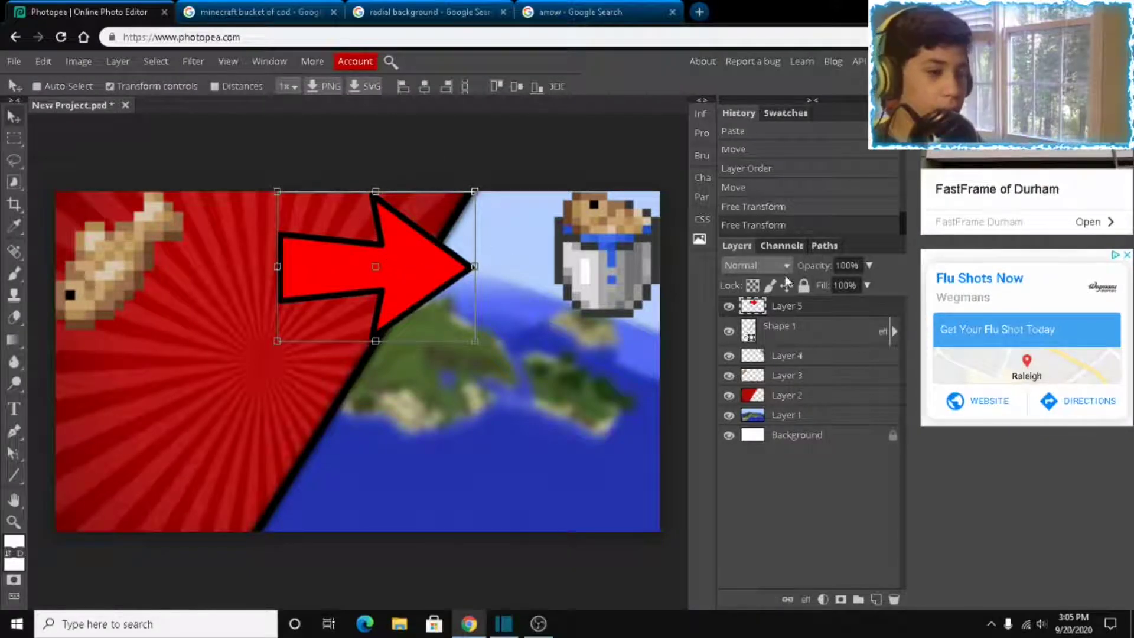
{"action": "mouse_move", "coordinate": [437, 291]}
{"action": "left_mouse_down"}
{"action": "mouse_move", "coordinate": [496, 288]}
{"action": "mouse_move", "coordinate": [395, 285]}
{"action": "mouse_move", "coordinate": [417, 287]}
{"action": "left_mouse_up"}
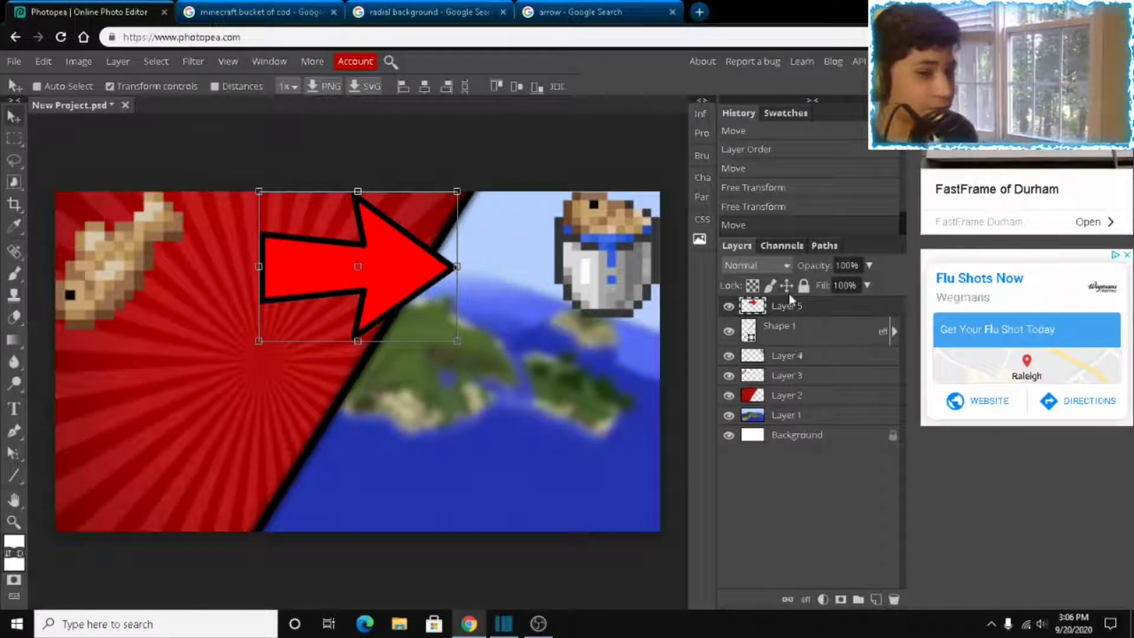
{"action": "right_click", "coordinate": [777, 311]}
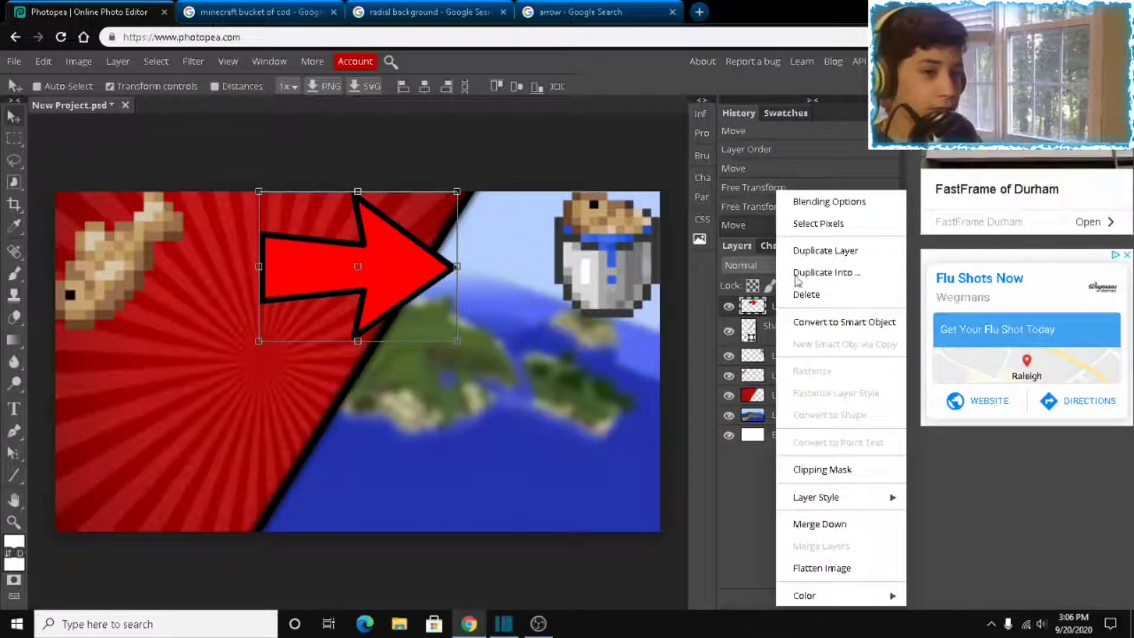
{"action": "left_click", "coordinate": [851, 207]}
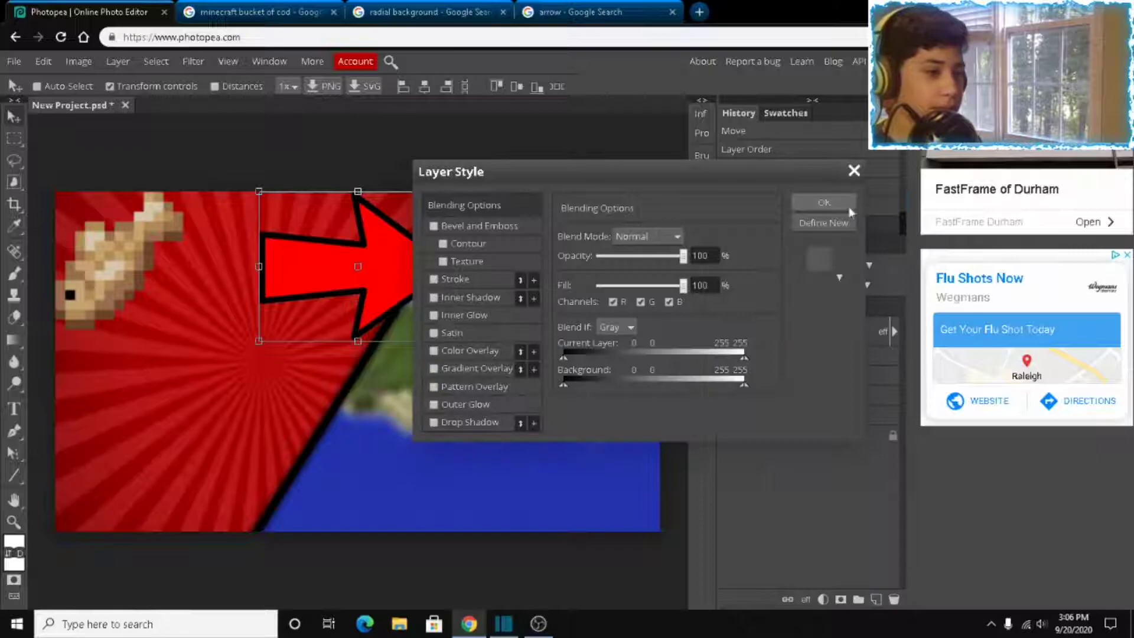
{"action": "left_click", "coordinate": [466, 404]}
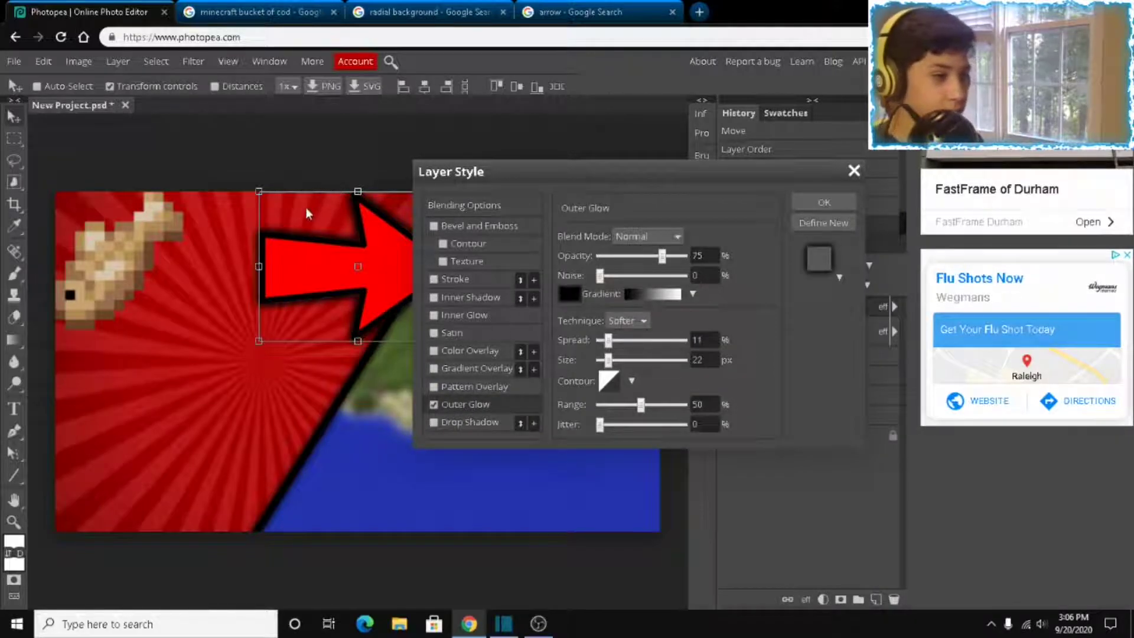
{"action": "left_click_drag", "start_coordinate": [609, 346], "coordinate": [606, 368]}
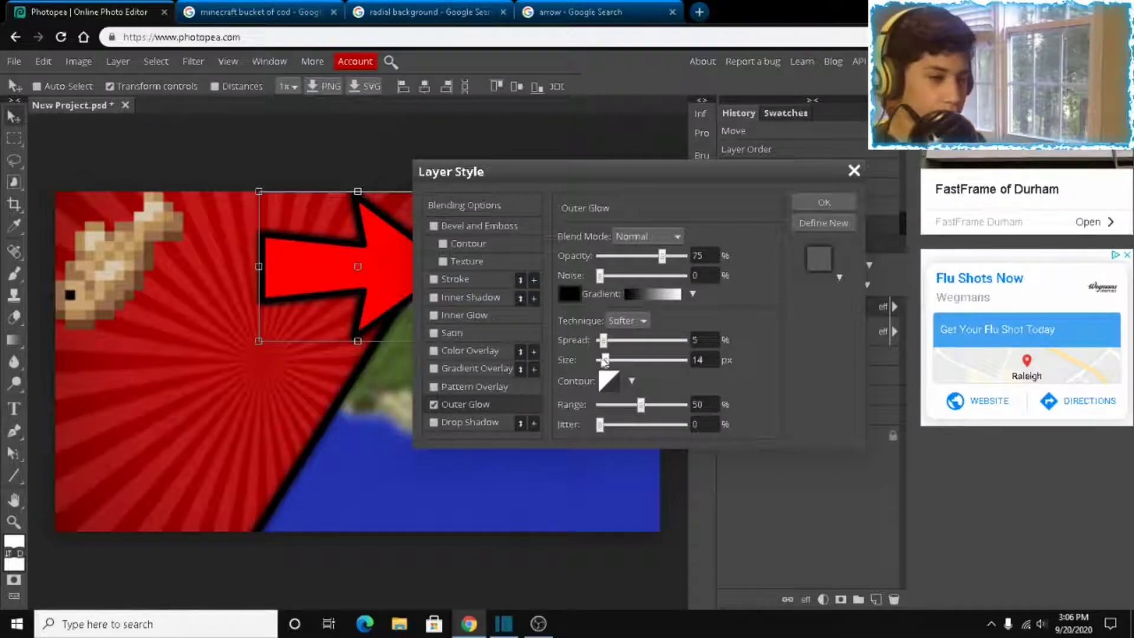
- Add a Gradient Overlay to the arrow with the black colour stop changed to cyan 00ffff, and apply the layer style
{"action": "left_click", "coordinate": [480, 371]}
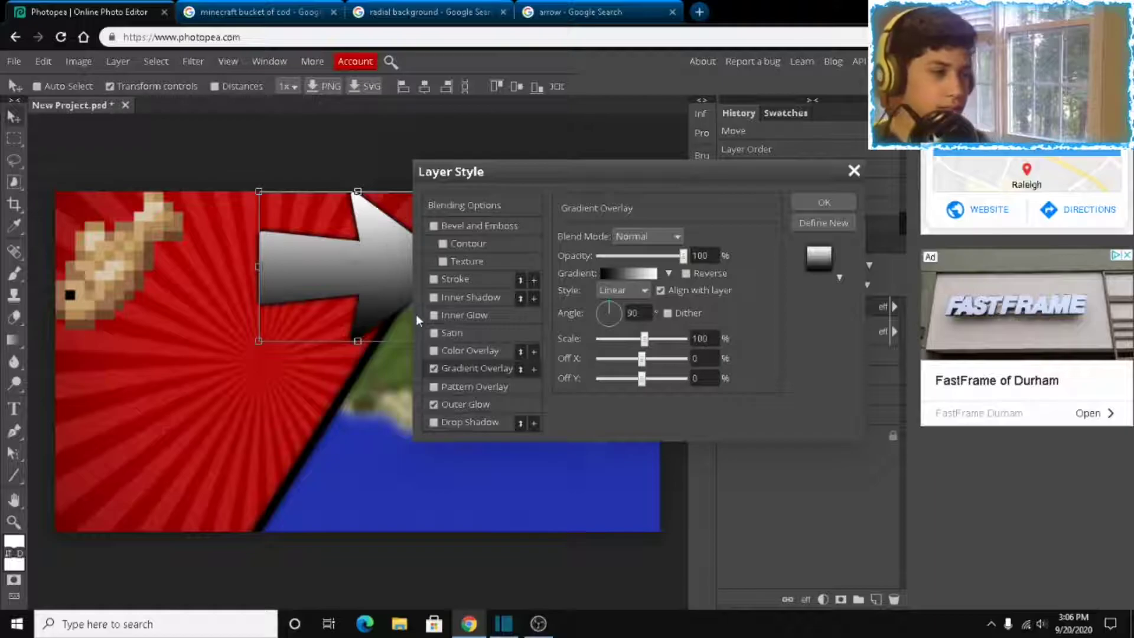
{"action": "left_click", "coordinate": [610, 270]}
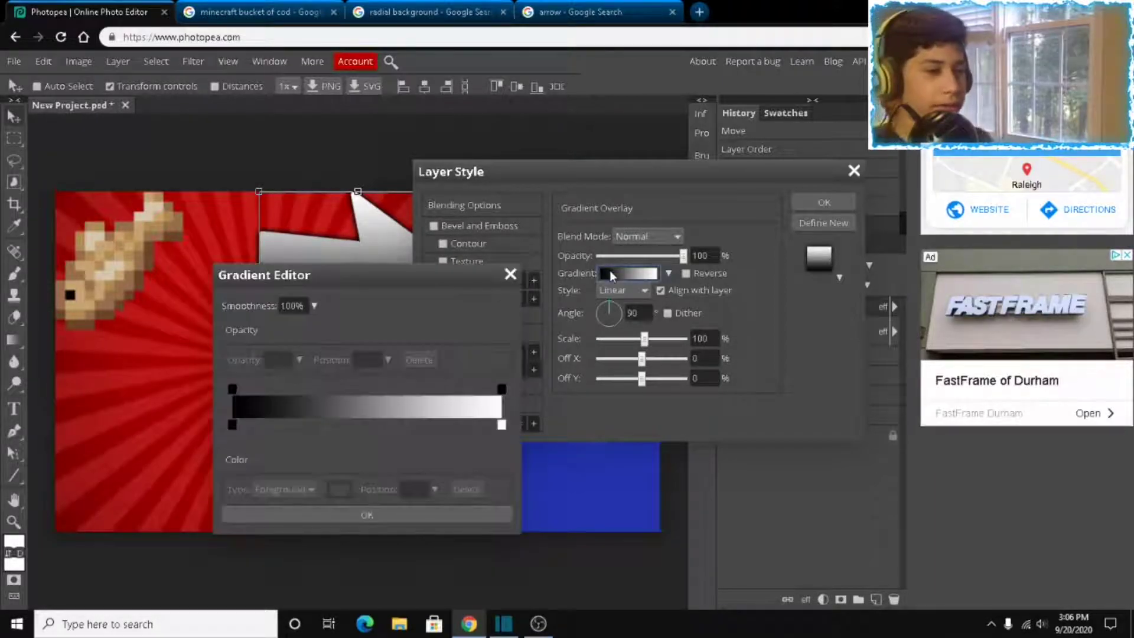
{"action": "left_click", "coordinate": [232, 425]}
{"action": "left_click", "coordinate": [339, 489]}
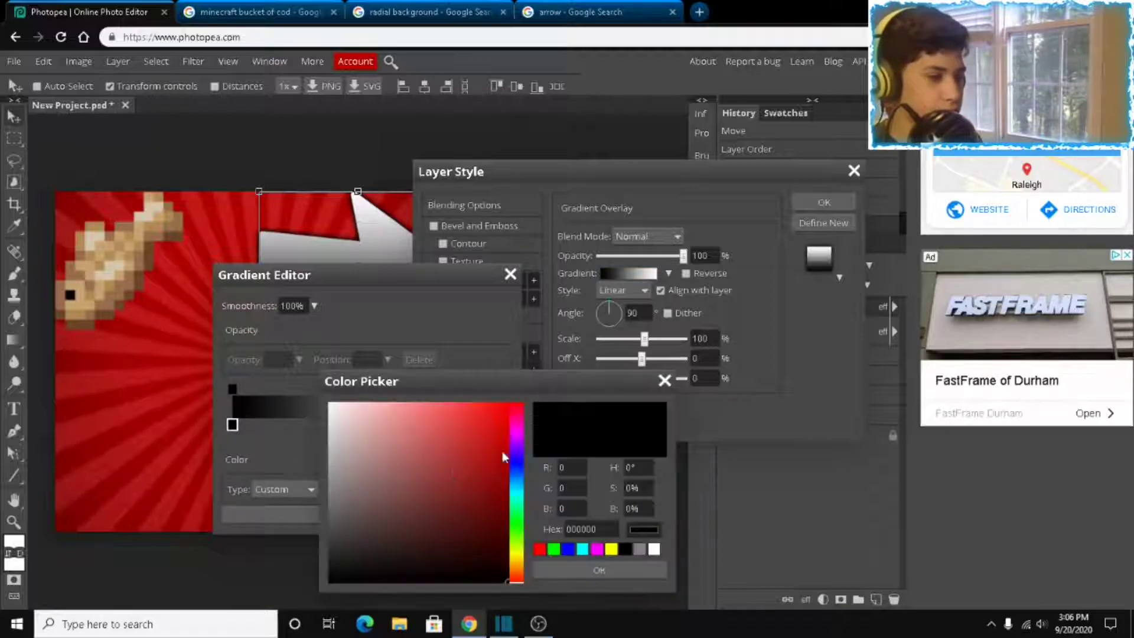
{"action": "left_click", "coordinate": [582, 549]}
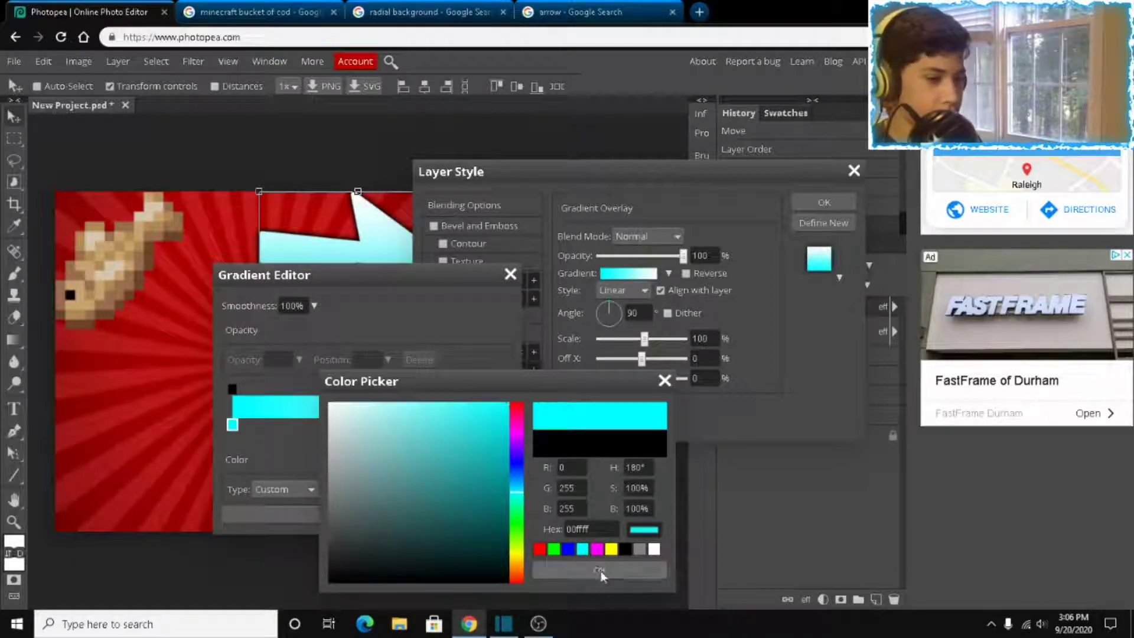
{"action": "left_click", "coordinate": [600, 570]}
{"action": "left_click", "coordinate": [355, 516]}
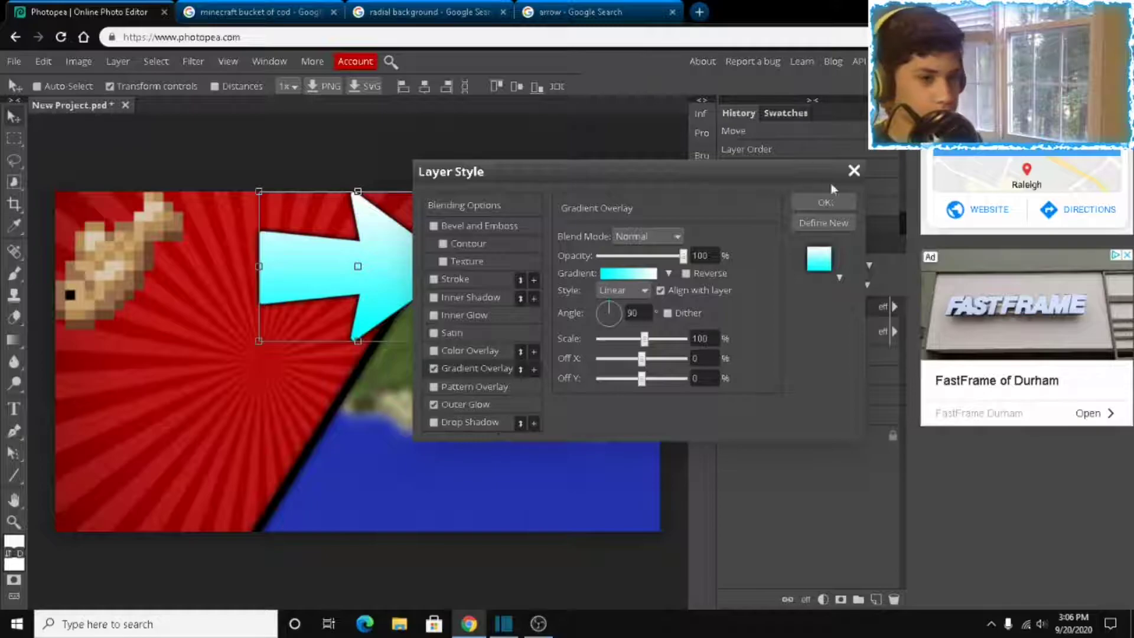
{"action": "left_click", "coordinate": [838, 204]}
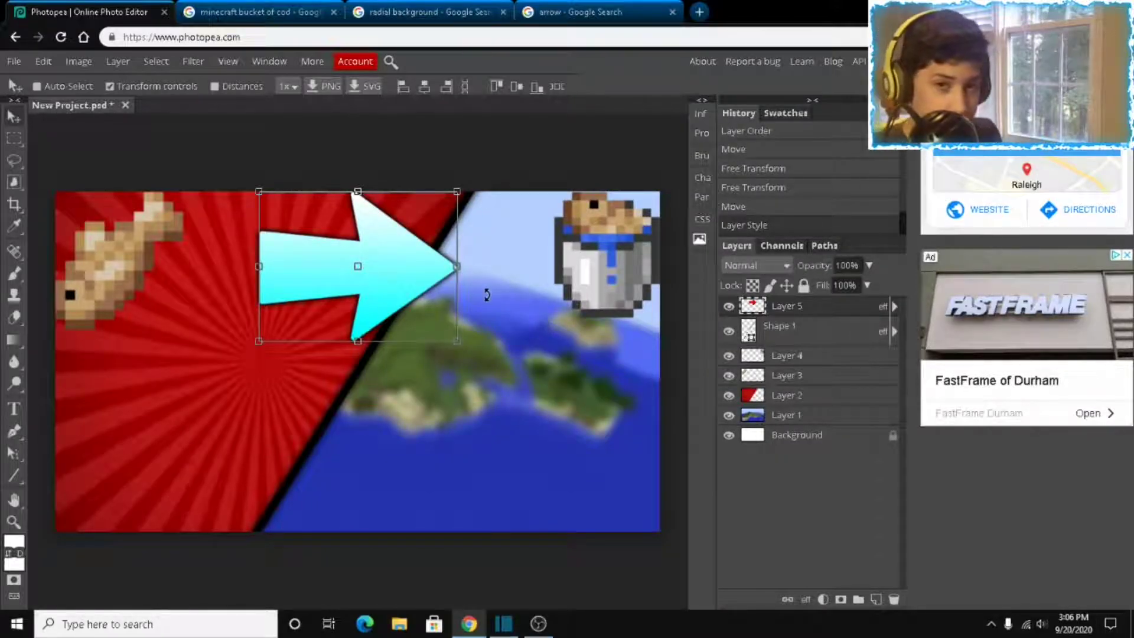
{"action": "left_click", "coordinate": [544, 629]}
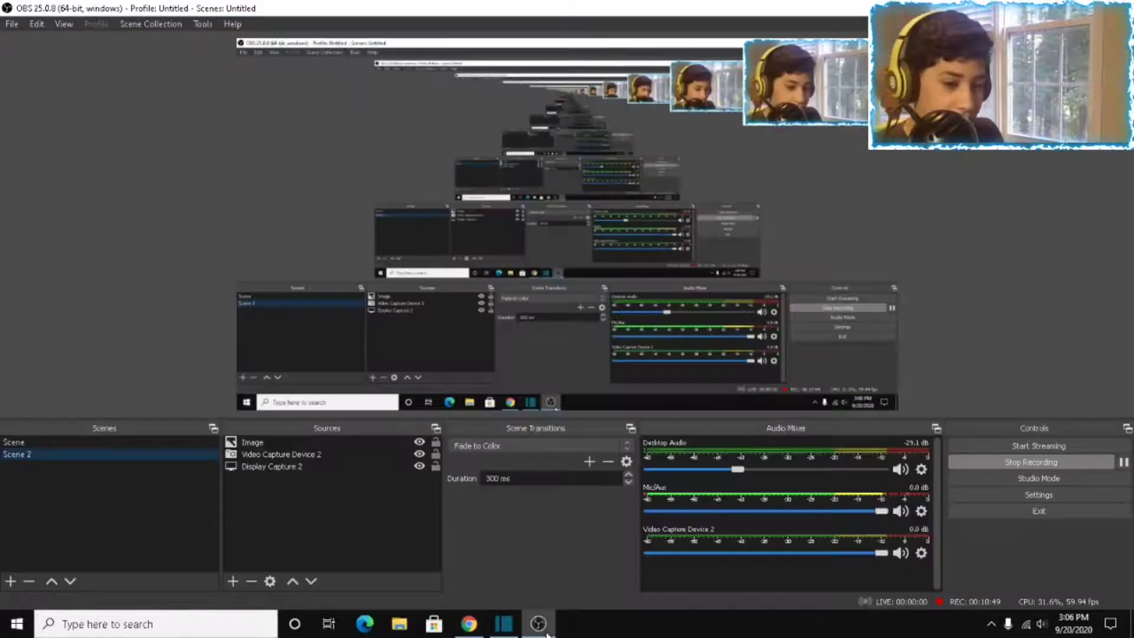
{"action": "left_click", "coordinate": [543, 630]}
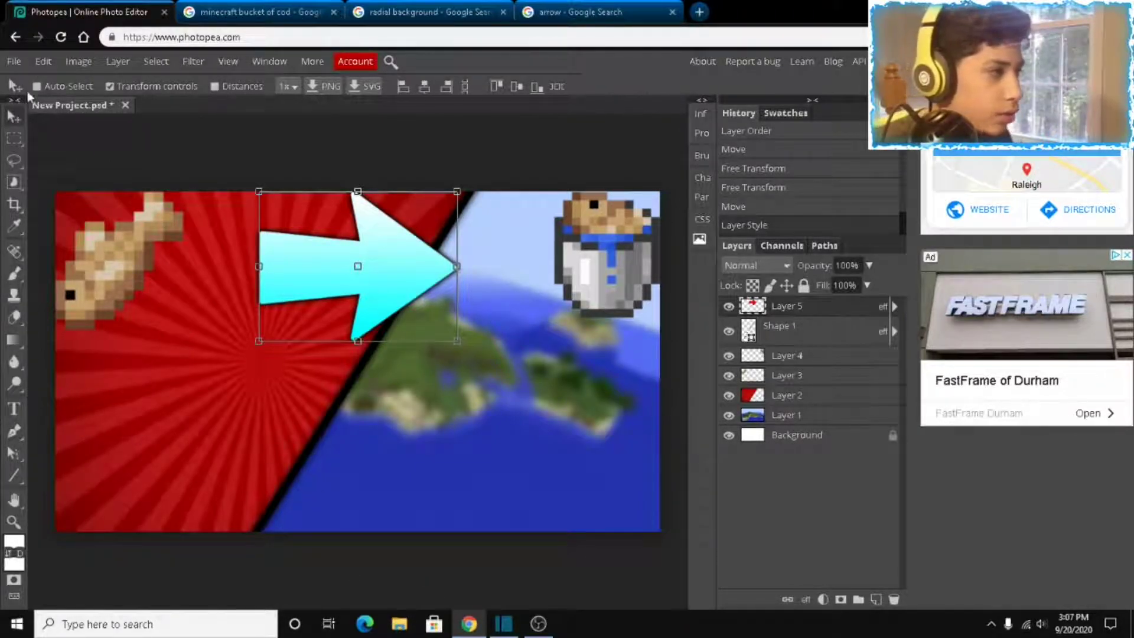
- With the Type tool, load the Fortnite-Video-Game-Font archive from the Downloads folder as a custom font, showing all file types
{"action": "left_click", "coordinate": [15, 408]}
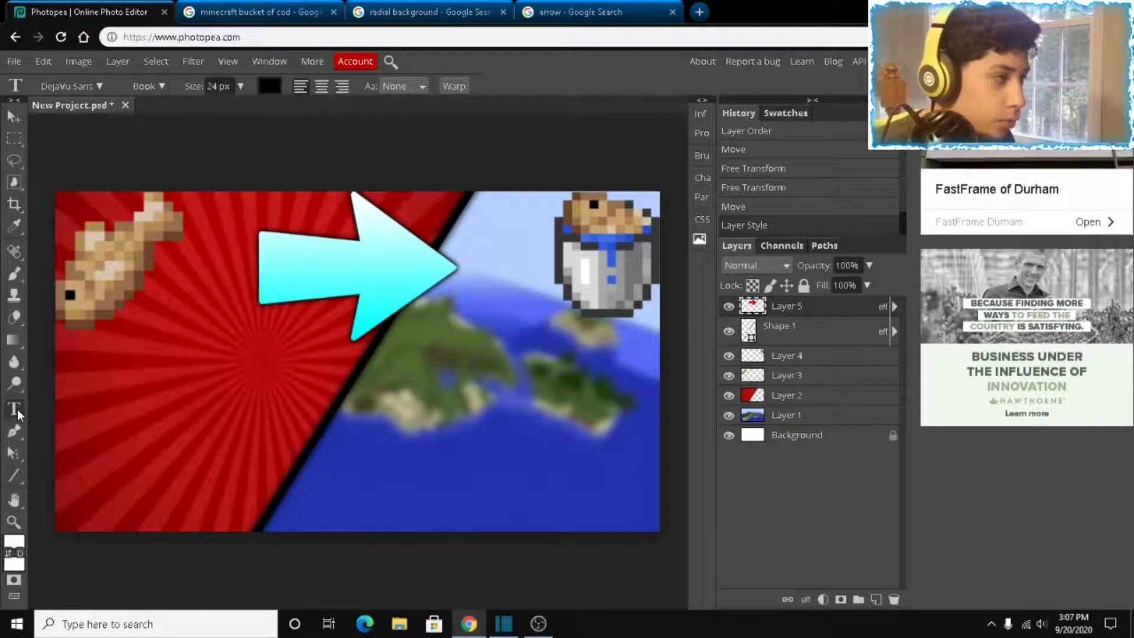
{"action": "left_click", "coordinate": [76, 88]}
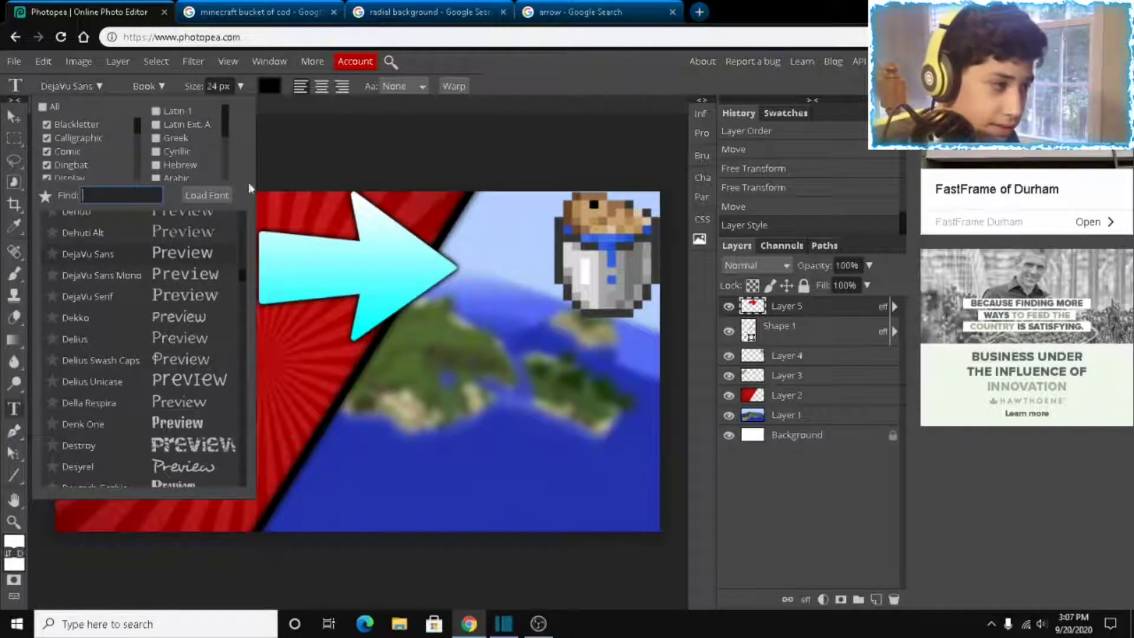
{"action": "left_click", "coordinate": [206, 195]}
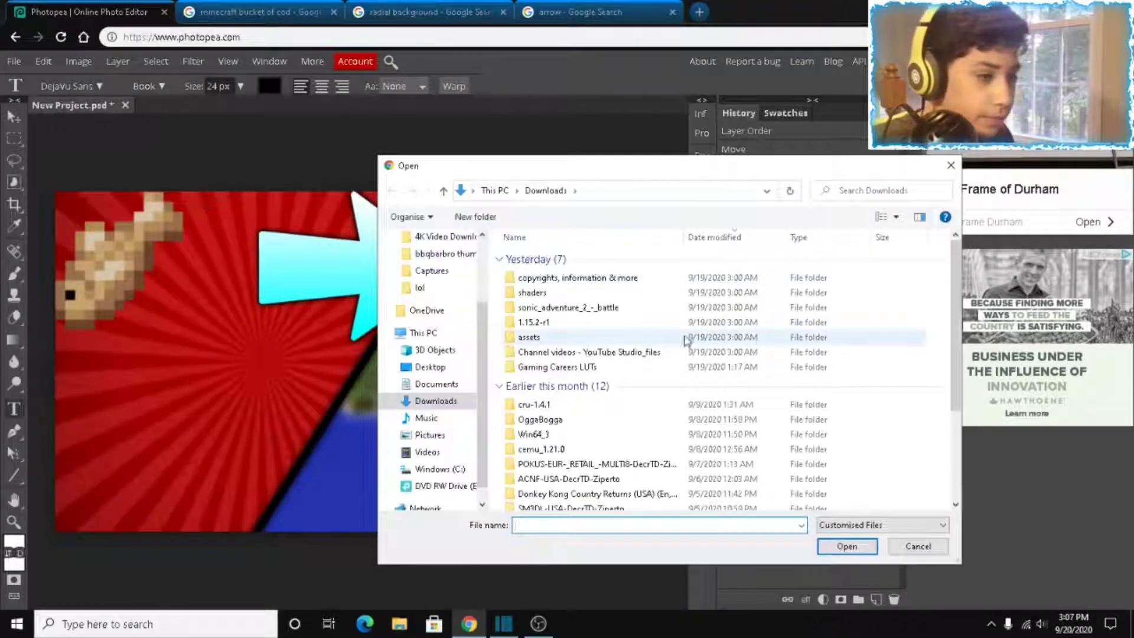
{"action": "left_click", "coordinate": [851, 525]}
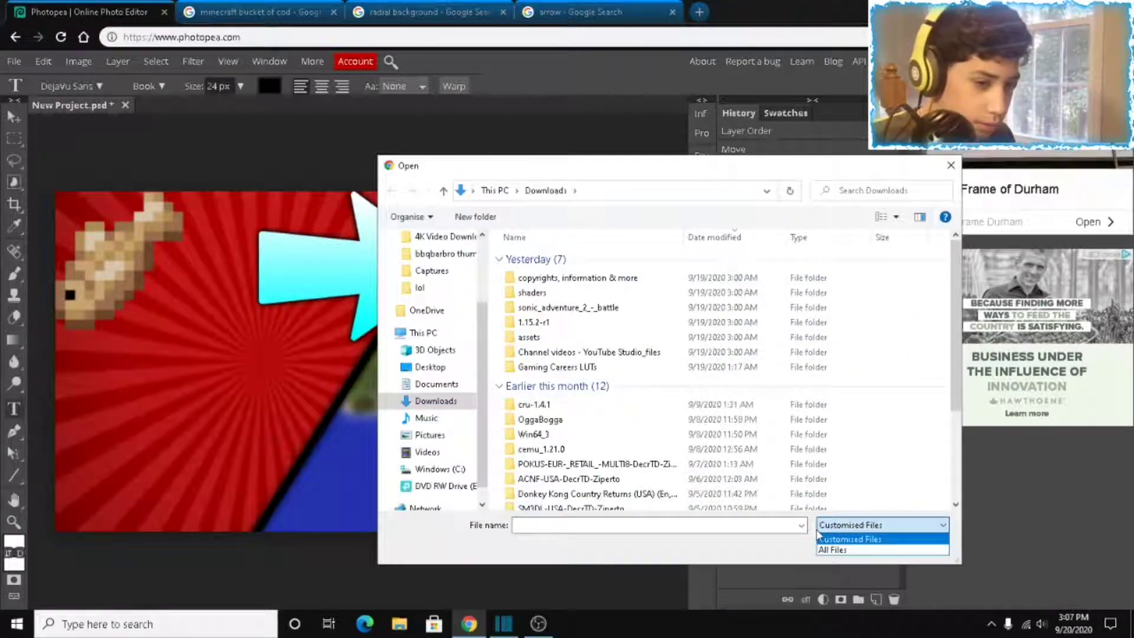
{"action": "left_click", "coordinate": [851, 550]}
{"action": "scroll", "coordinate": [655, 412], "scroll_direction": "down", "scroll_amount": 4}
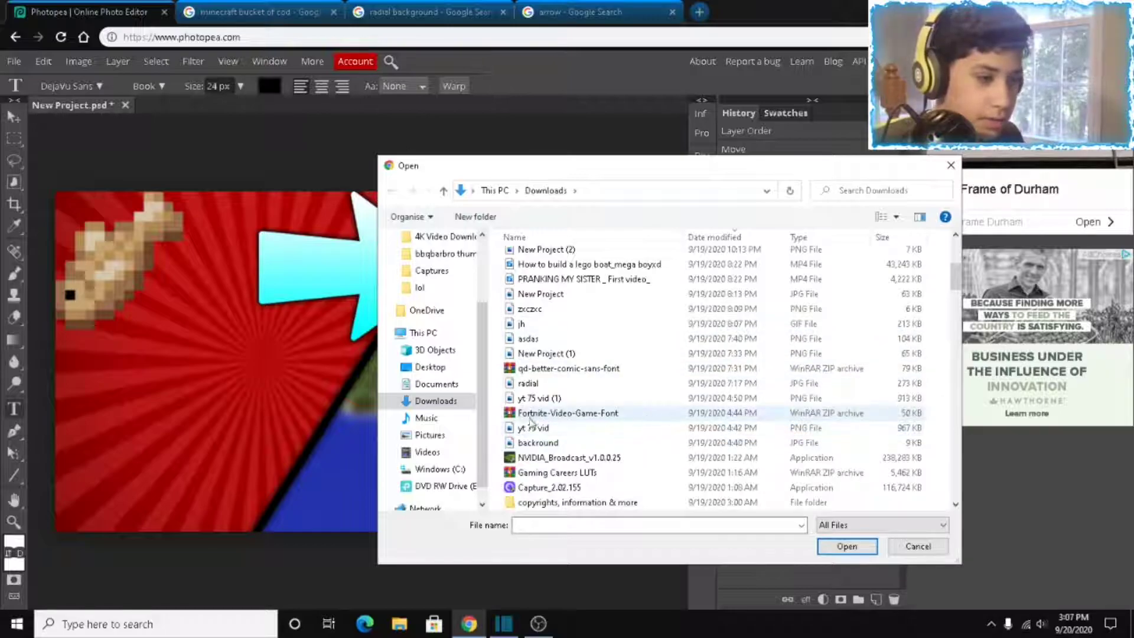
{"action": "left_click", "coordinate": [585, 416]}
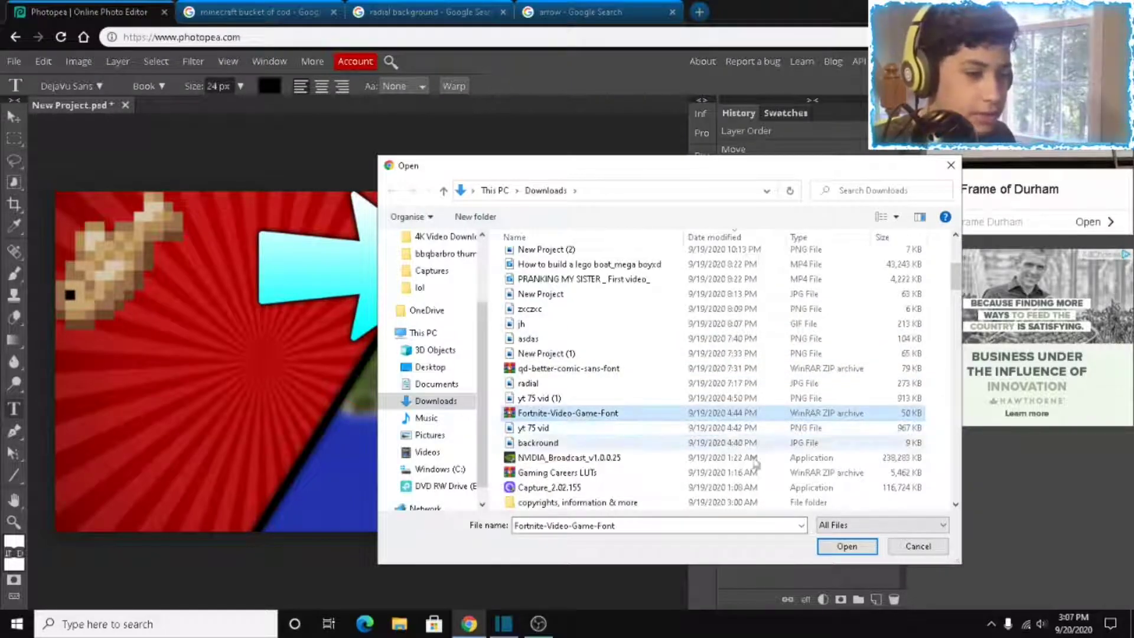
{"action": "left_click", "coordinate": [845, 547]}
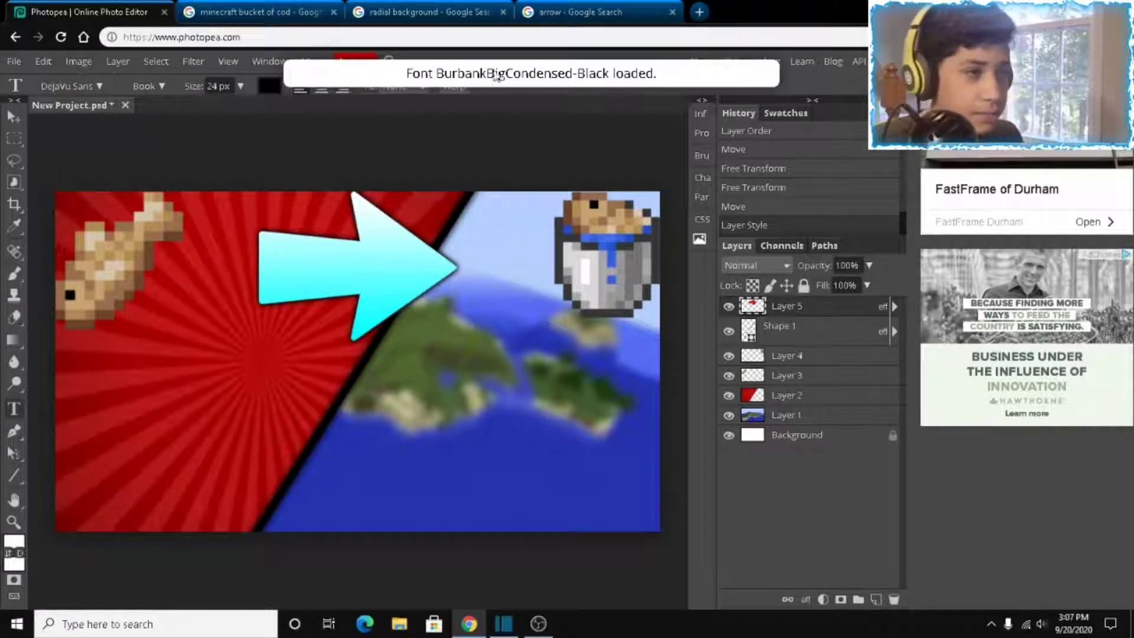
- Find the loaded Burbank Big Condensed Black font by searching "burba" and select it for the text
{"action": "left_click", "coordinate": [95, 86]}
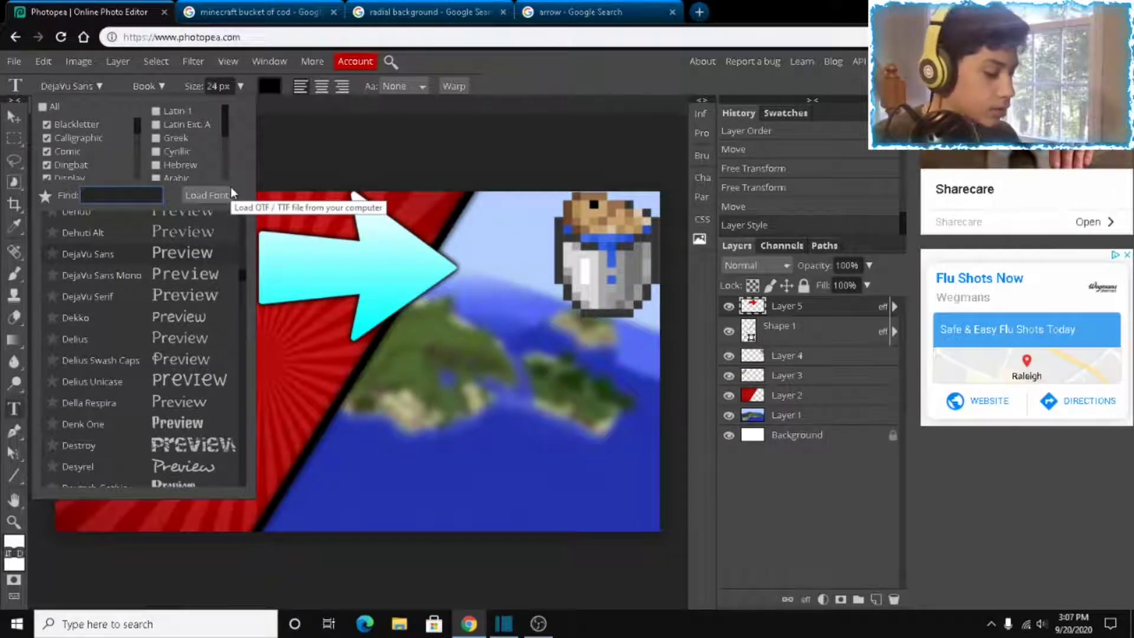
{"action": "type", "text": "burbn"}
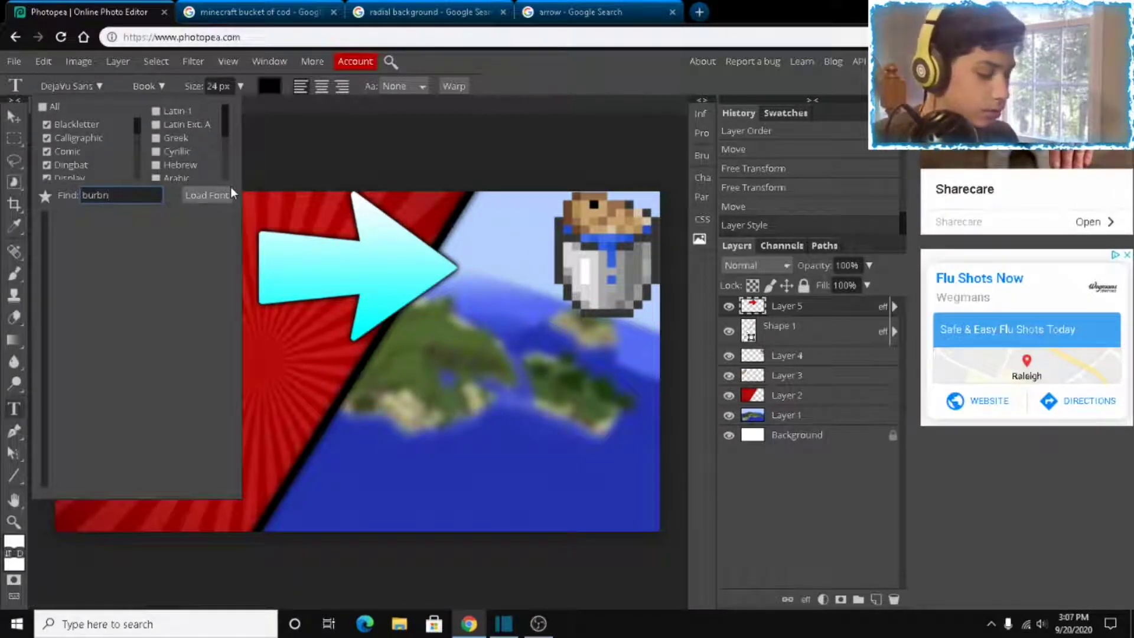
{"action": "key", "text": "BackSpace"}
{"action": "type", "text": "a"}
{"action": "left_click", "coordinate": [183, 222]}
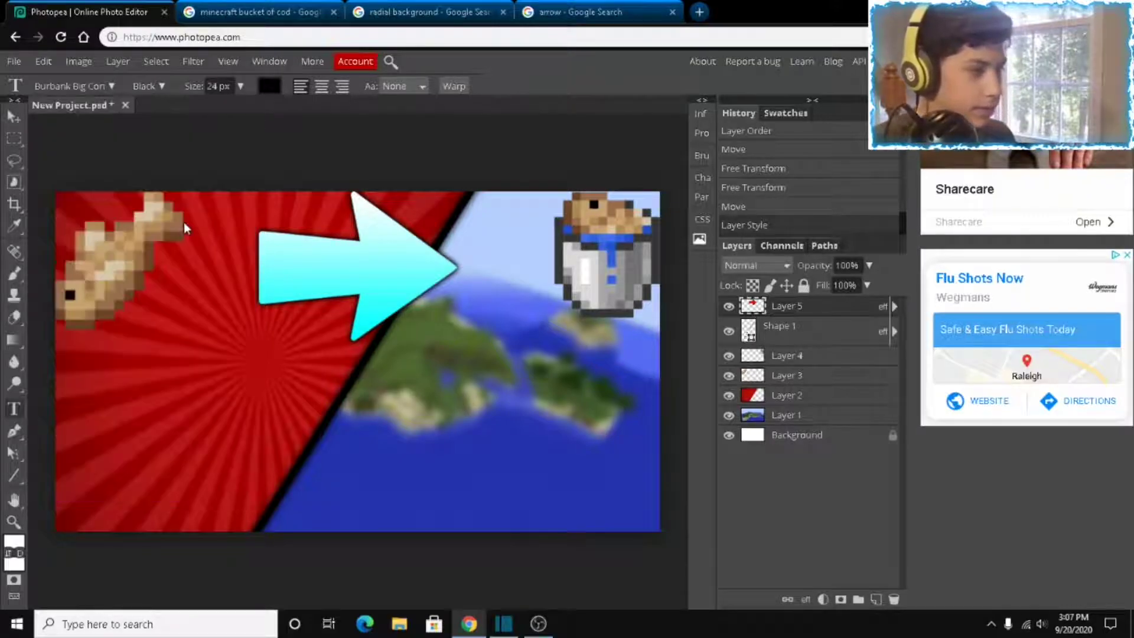
- Draw a text box below the arrow across the diagonal line and set the font size to 103 px
{"action": "left_click_drag", "start_coordinate": [265, 349], "coordinate": [577, 460]}
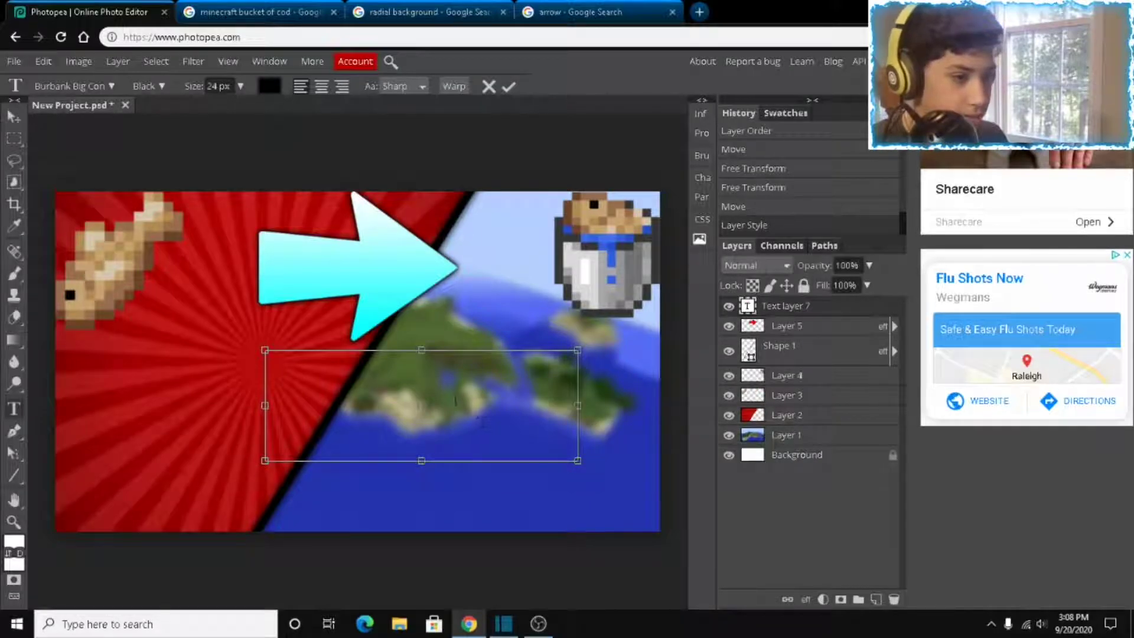
{"action": "left_click", "coordinate": [241, 85]}
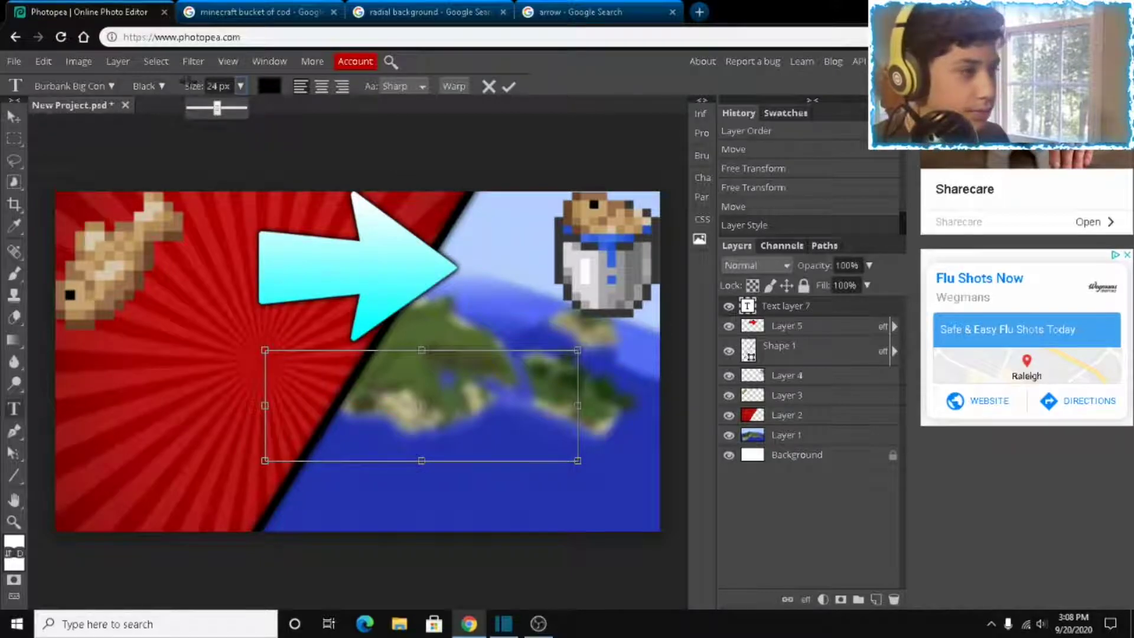
{"action": "left_click_drag", "start_coordinate": [218, 109], "coordinate": [222, 112]}
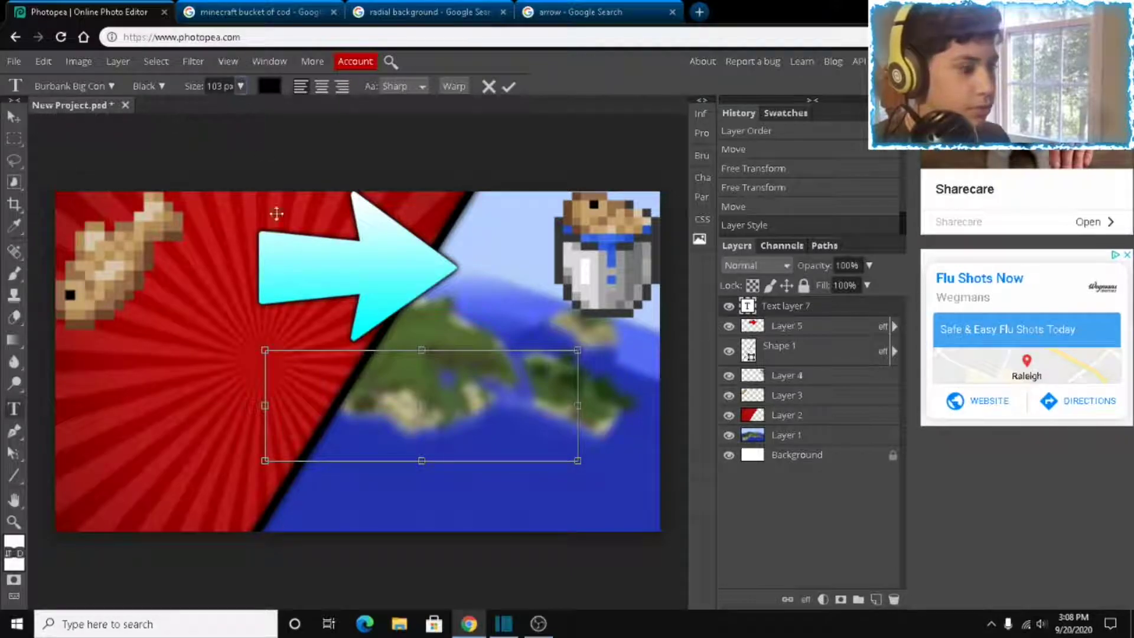
{"action": "type", "text": "dwdad"}
{"action": "key", "text": "BackSpace"}
{"action": "key", "text": "BackSpace"}
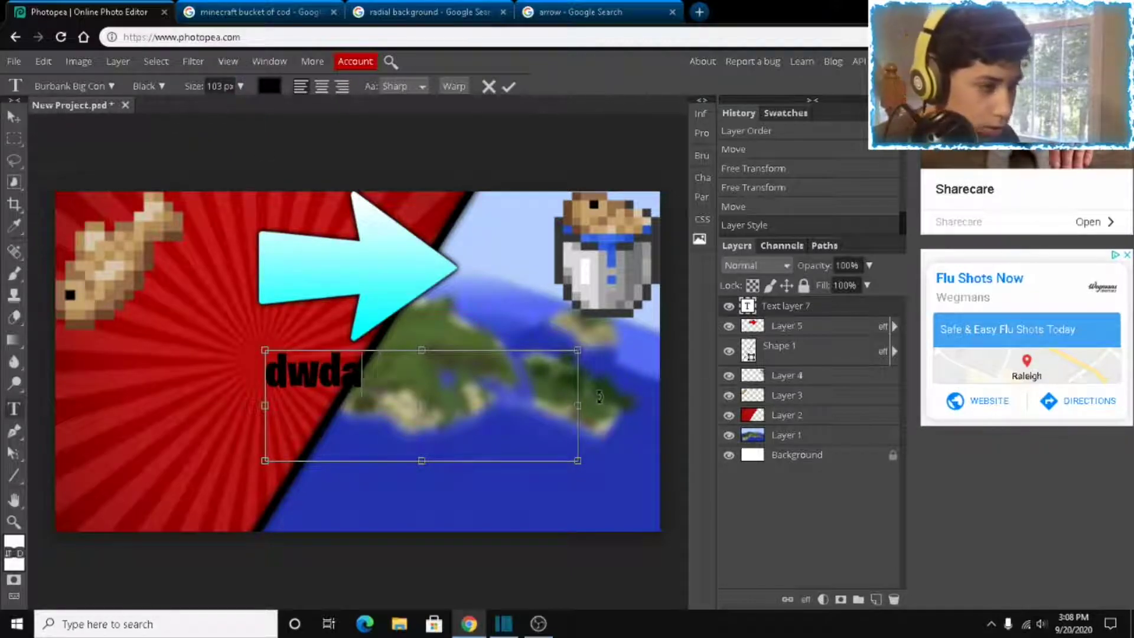
{"action": "key", "text": "BackSpace"}
{"action": "key", "text": "BackSpace"}
{"action": "key", "text": "BackSpace"}
{"action": "type", "text": "sdsdsds"}
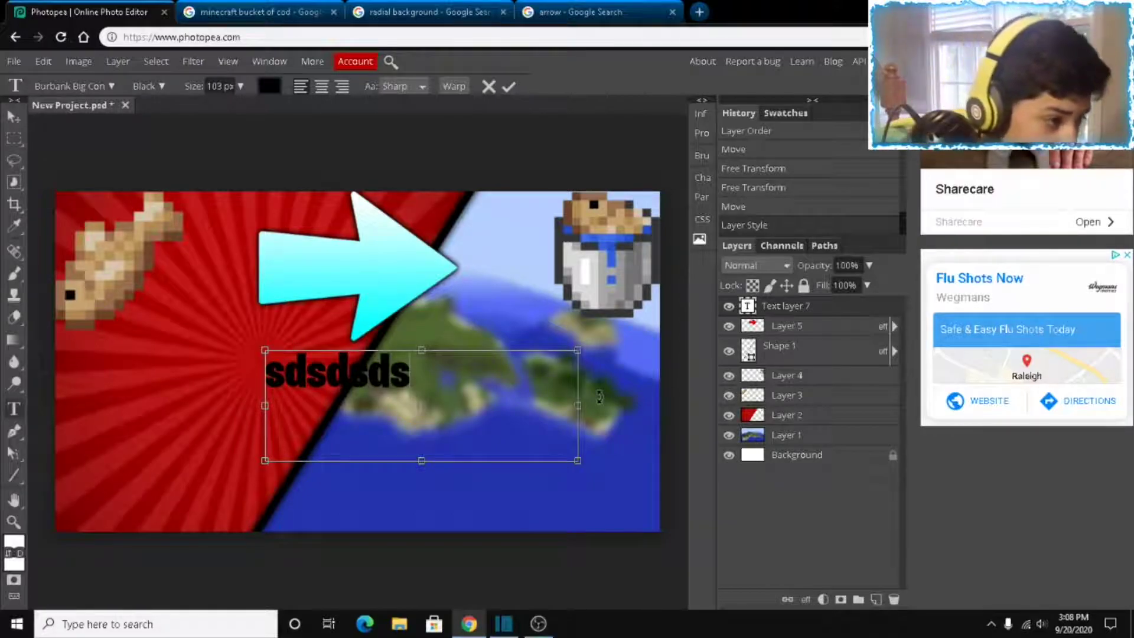
{"action": "key", "text": "BackSpace"}
{"action": "key", "text": "BackSpace"}
{"action": "key", "text": "BackSpace"}
{"action": "key", "text": "BackSpace"}
{"action": "key", "text": "BackSpace"}
{"action": "key", "text": "BackSpace"}
{"action": "key", "text": "BackSpace"}
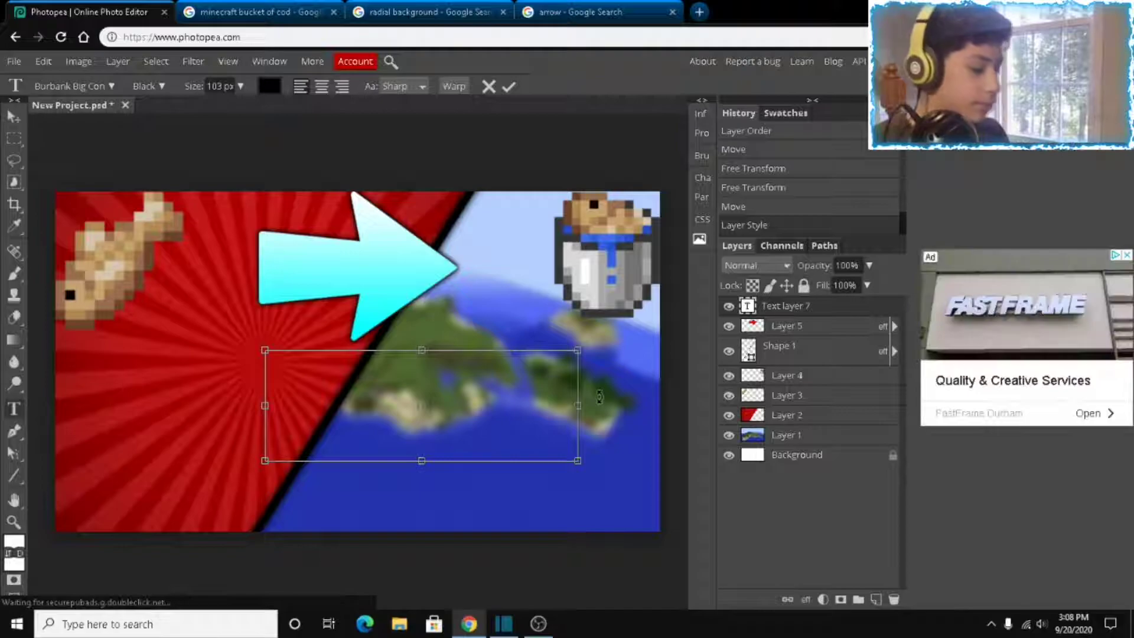
- Enter "The", shrink the text box around it, move it onto the green island, tilt it slightly counter-clockwise and commit it
{"action": "type", "text": "The"}
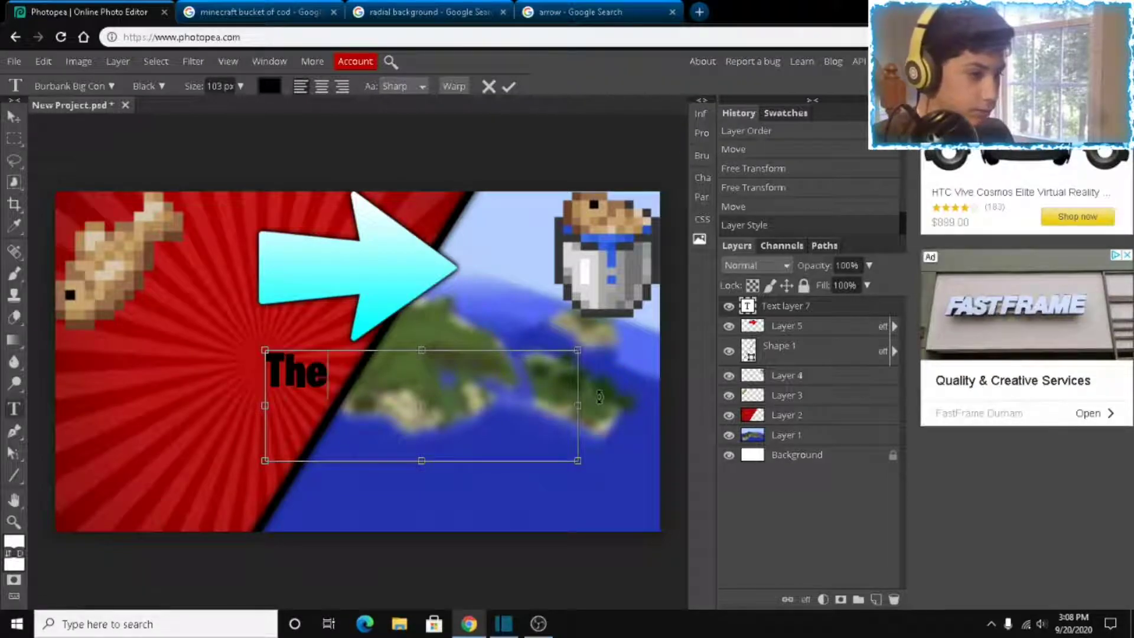
{"action": "left_click_drag", "start_coordinate": [578, 405], "coordinate": [334, 412]}
{"action": "left_click_drag", "start_coordinate": [300, 461], "coordinate": [300, 392]}
{"action": "left_click_drag", "start_coordinate": [288, 330], "coordinate": [398, 348]}
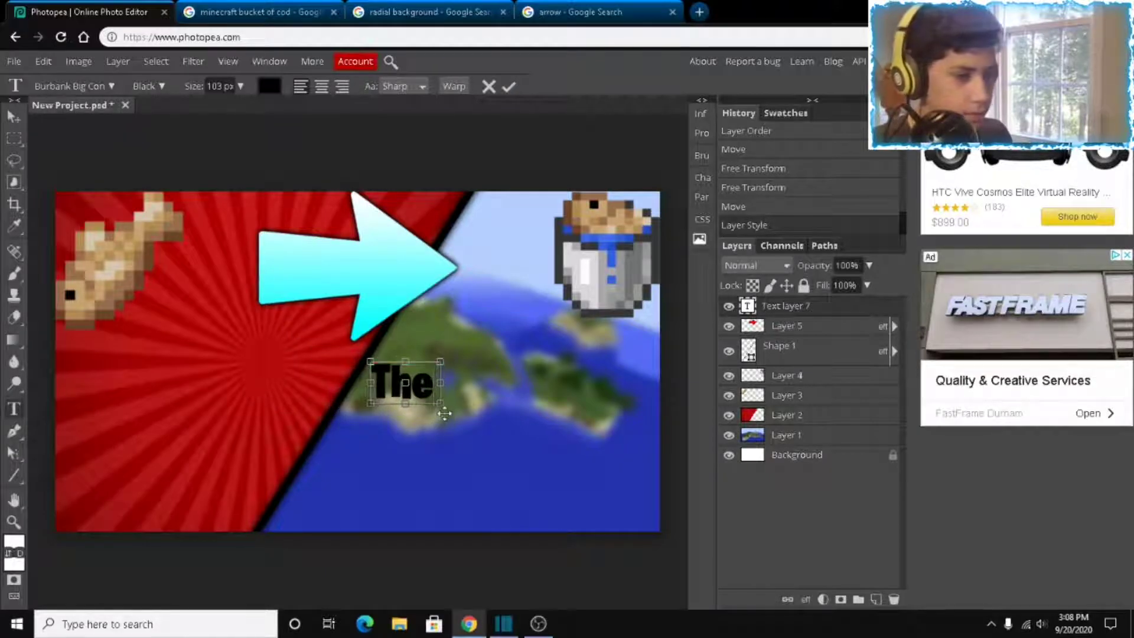
{"action": "left_click_drag", "start_coordinate": [447, 409], "coordinate": [451, 404]}
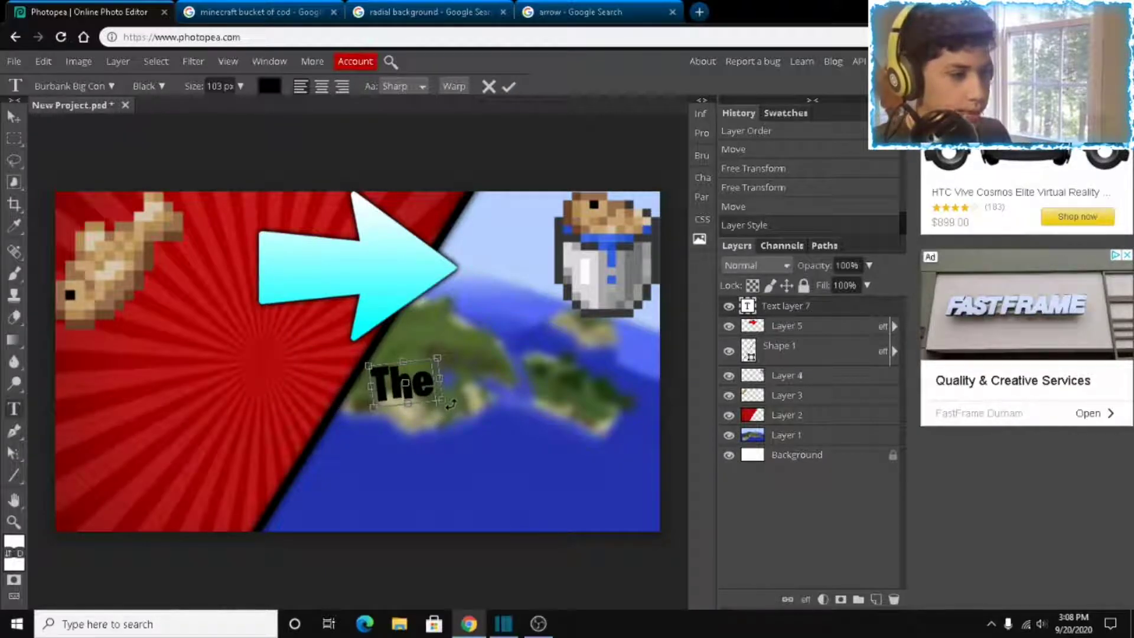
{"action": "left_click_drag", "start_coordinate": [397, 342], "coordinate": [398, 343]}
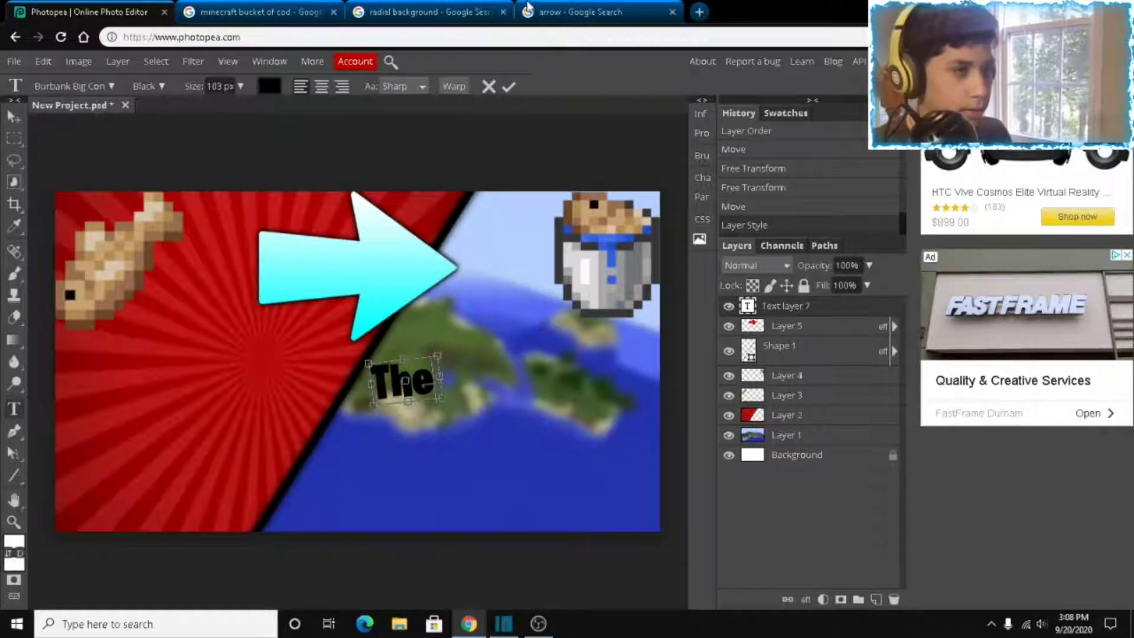
{"action": "left_click", "coordinate": [511, 87]}
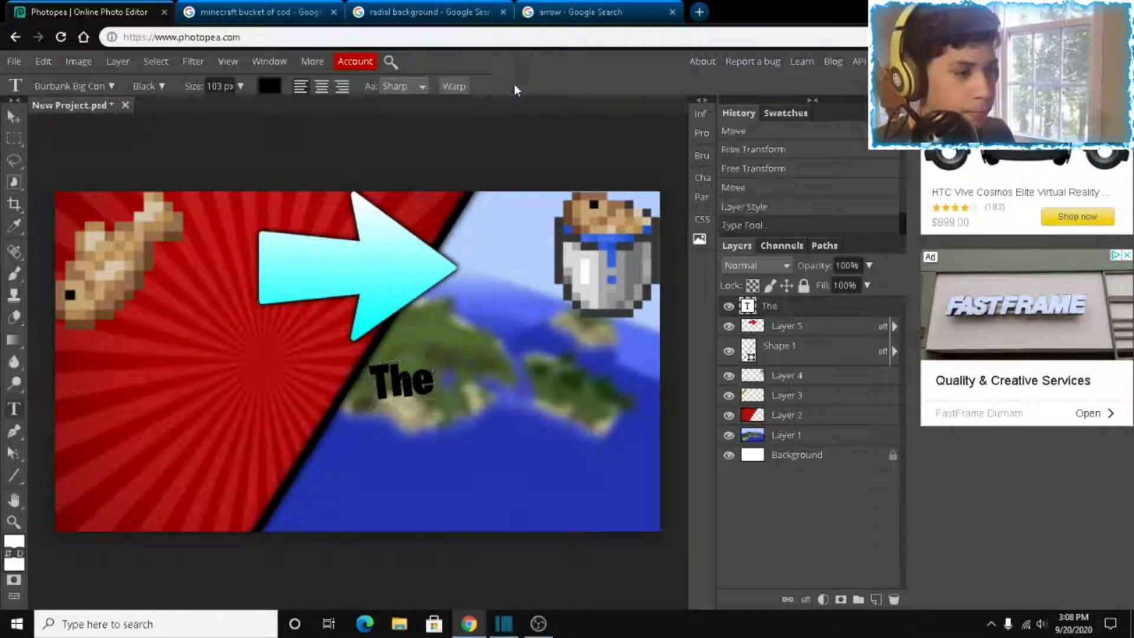
- Give the "The" text layer a cyan-to-white Gradient Overlay and a black Outer Glow with 5% spread and 14 px size
{"action": "right_click", "coordinate": [792, 310]}
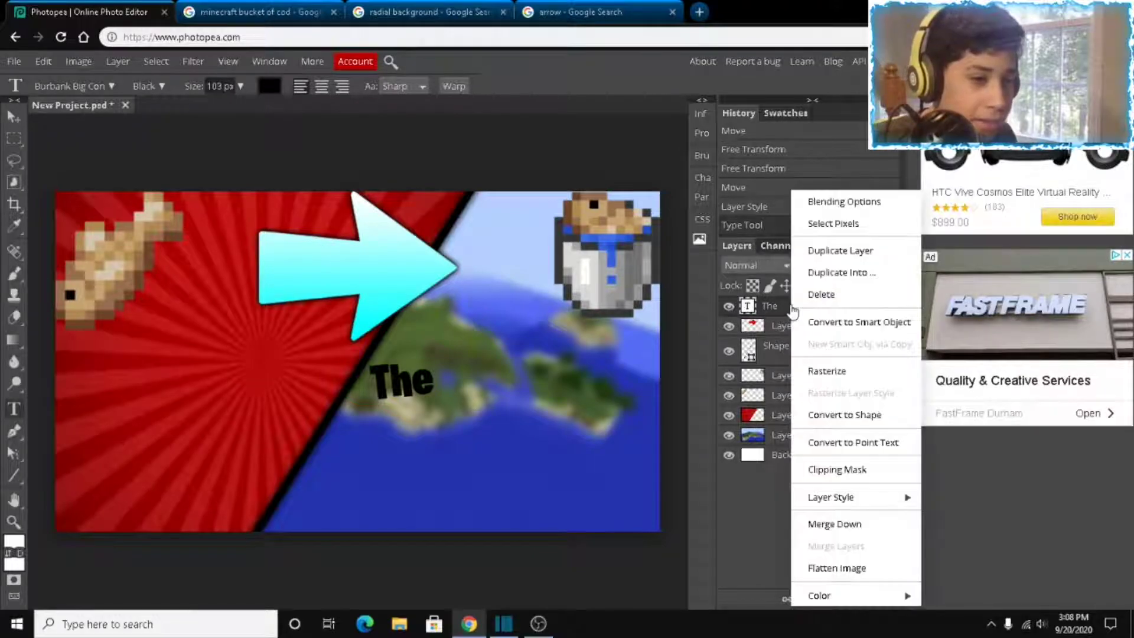
{"action": "left_click", "coordinate": [860, 203]}
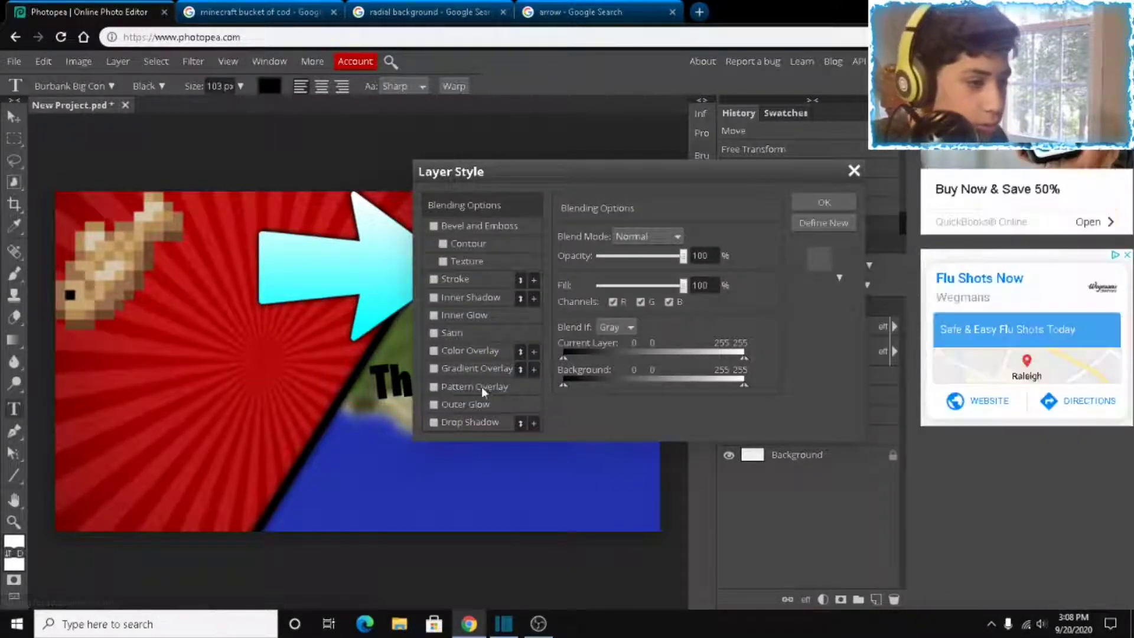
{"action": "left_click", "coordinate": [471, 366]}
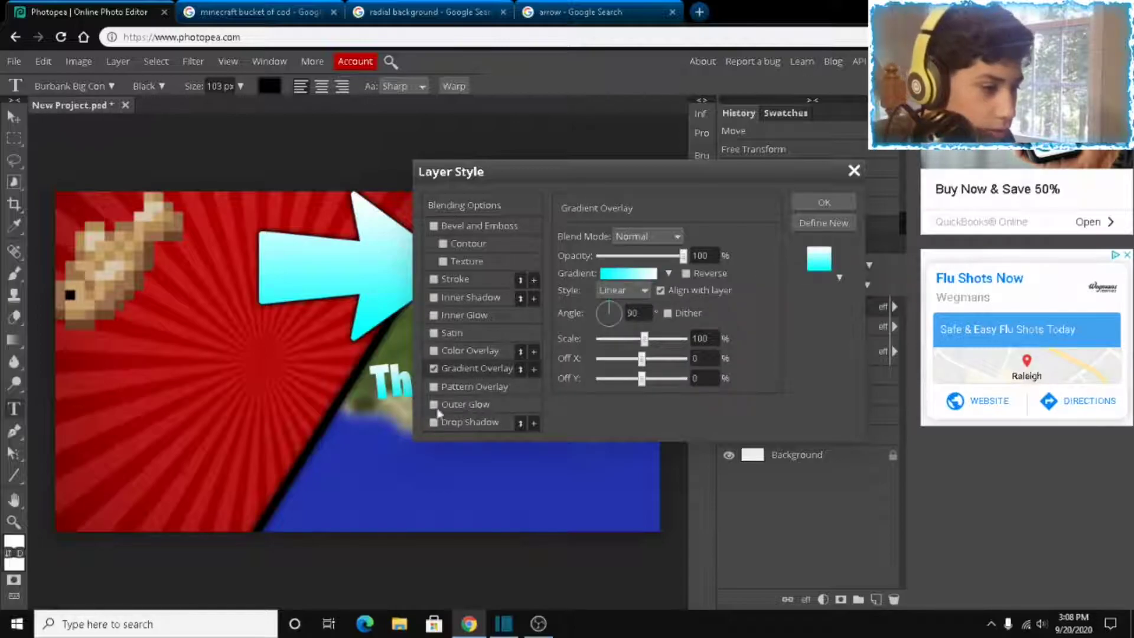
{"action": "left_click", "coordinate": [441, 405]}
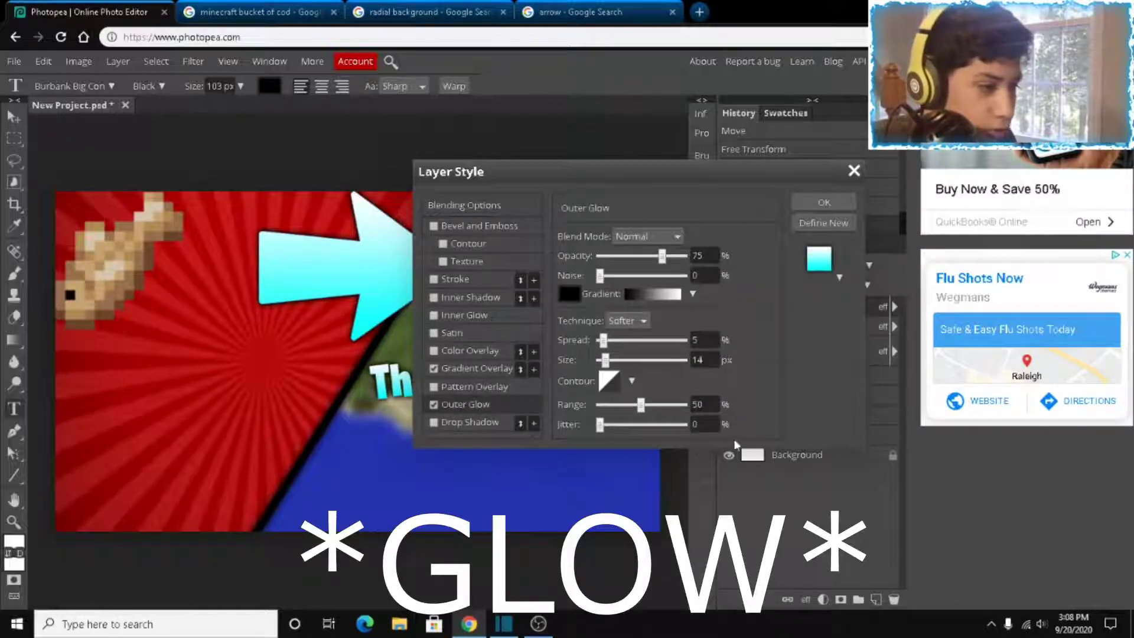
{"action": "left_click", "coordinate": [826, 203]}
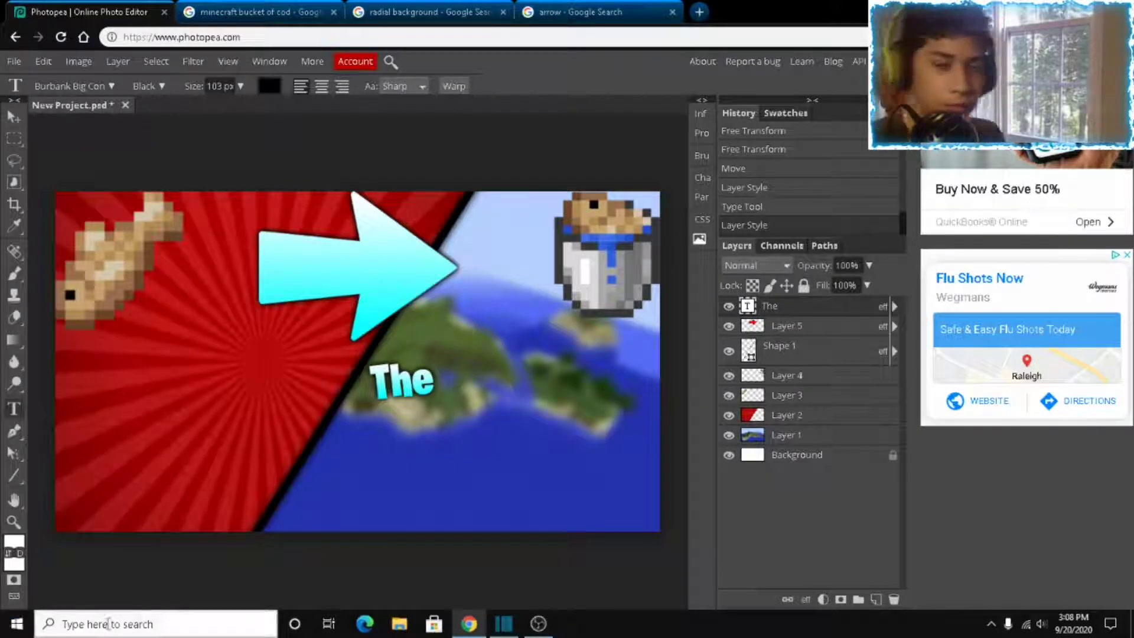
- Add the text "BETTER" in a new text box below "The" and tilt it slightly counter-clockwise to match
{"action": "left_click_drag", "start_coordinate": [375, 415], "coordinate": [521, 455]}
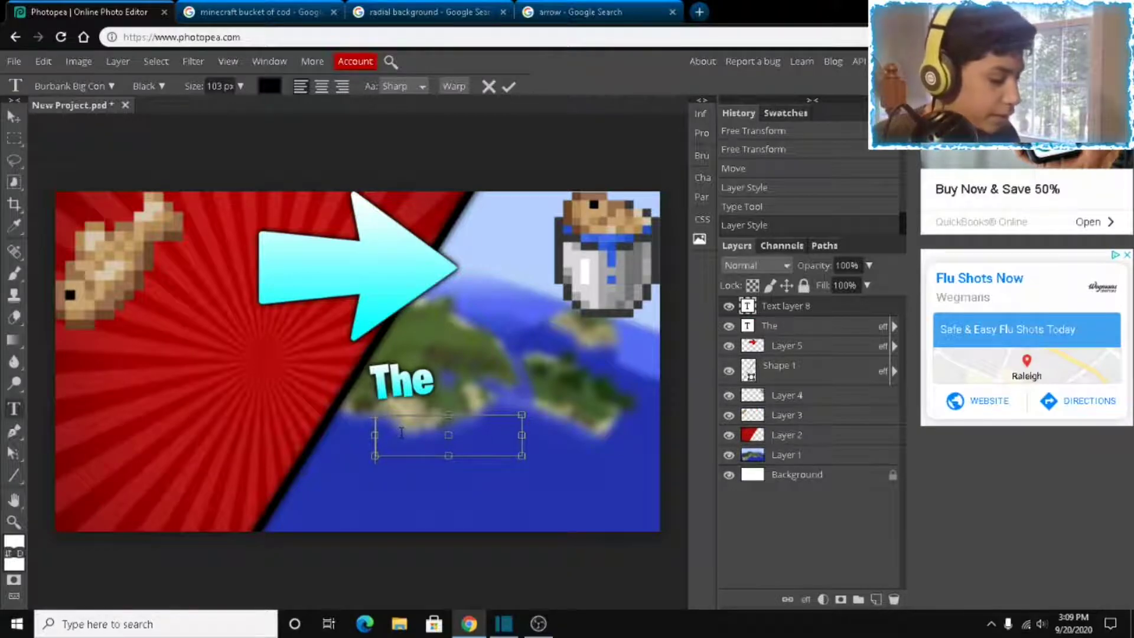
{"action": "type", "text": "BETTER"}
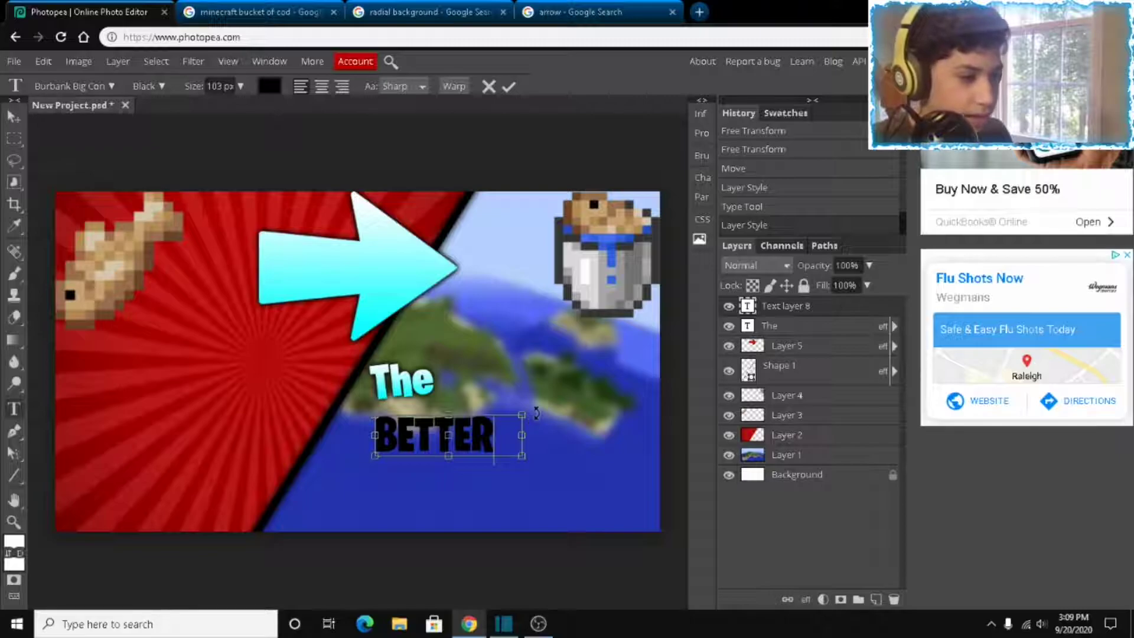
{"action": "left_click_drag", "start_coordinate": [536, 412], "coordinate": [482, 372]}
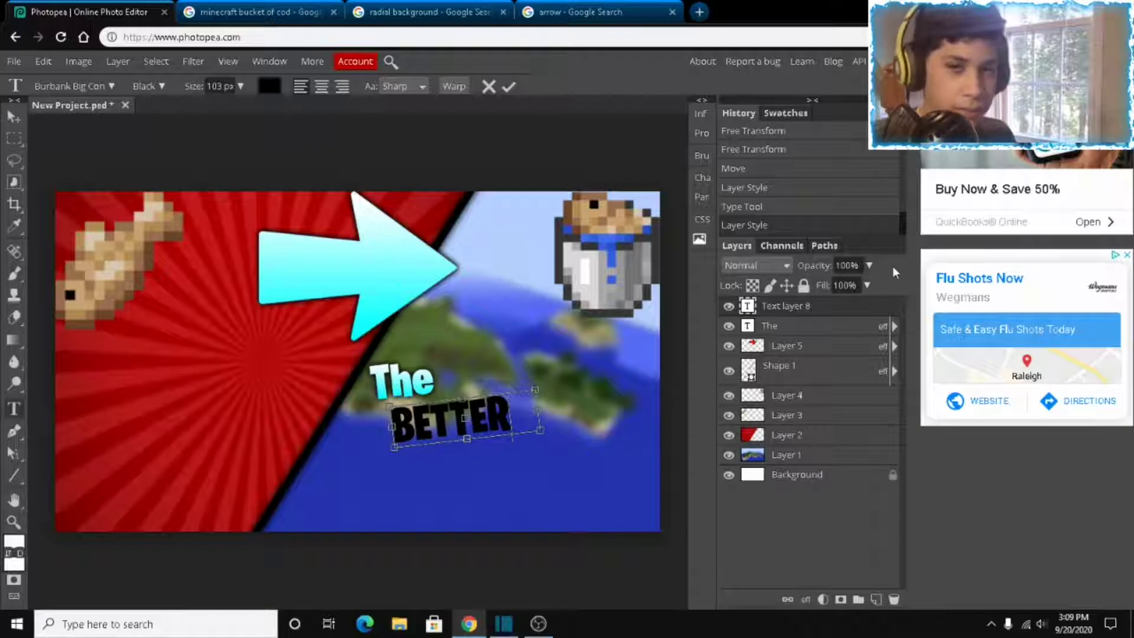
- Apply the same cyan-to-white Gradient Overlay and an Outer Glow to the "BETTER" text layer
{"action": "right_click", "coordinate": [833, 306]}
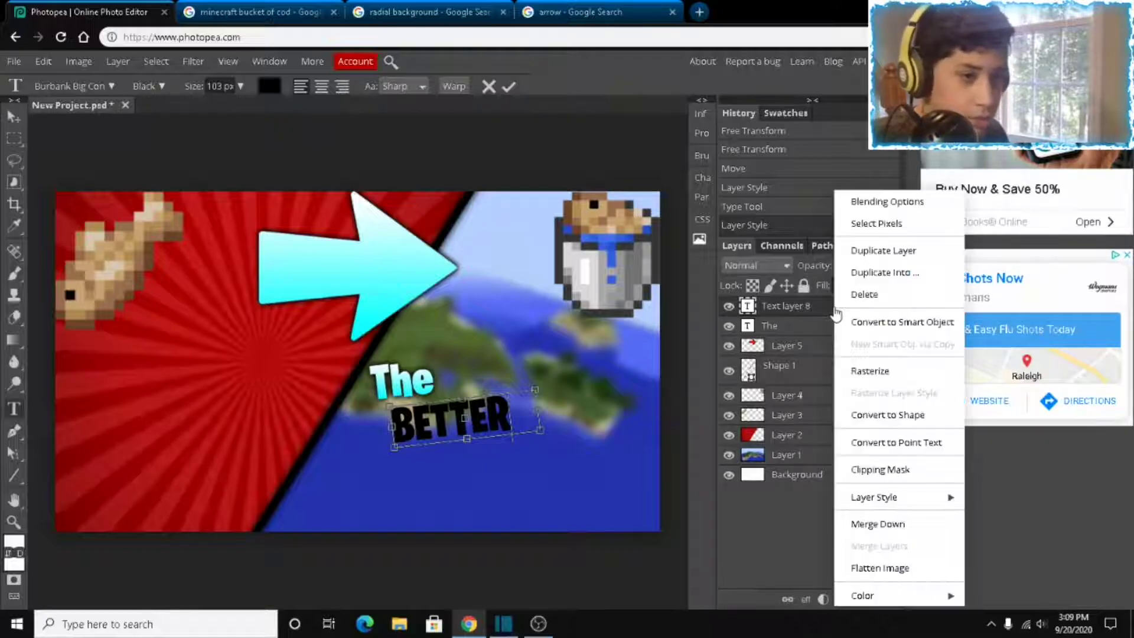
{"action": "left_click", "coordinate": [906, 203]}
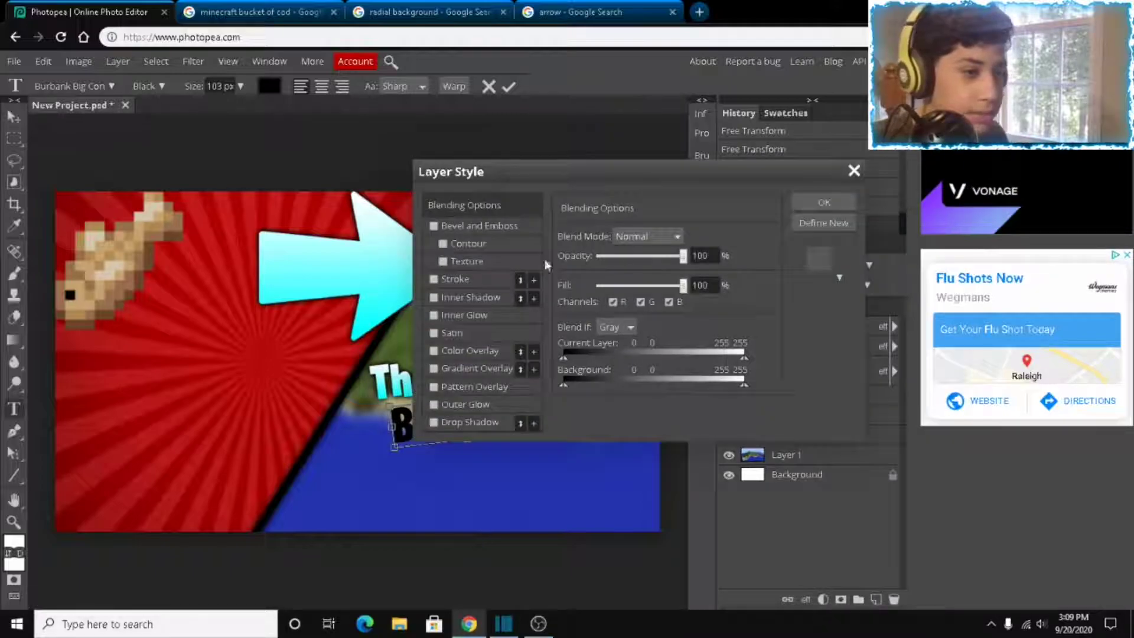
{"action": "left_click", "coordinate": [474, 368]}
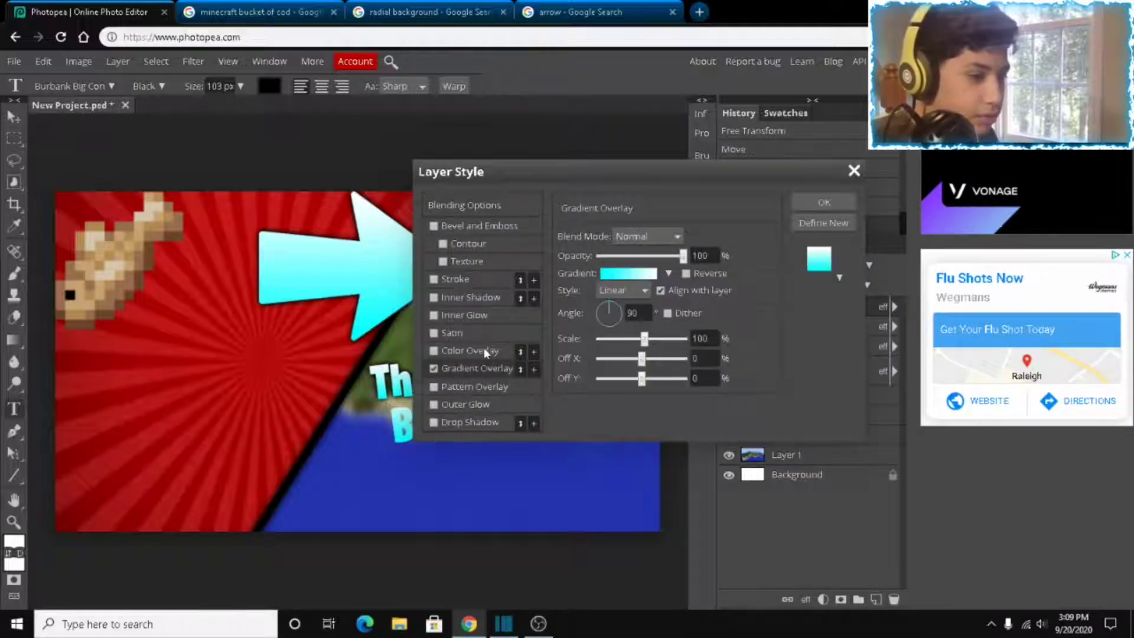
{"action": "left_click", "coordinate": [469, 403]}
{"action": "left_click", "coordinate": [824, 202]}
- Add the text "Way" in a new text box about 463 × 97 px, tilt it slightly counter-clockwise and move it just below "BETTER"
{"action": "left_click_drag", "start_coordinate": [387, 462], "coordinate": [607, 508]}
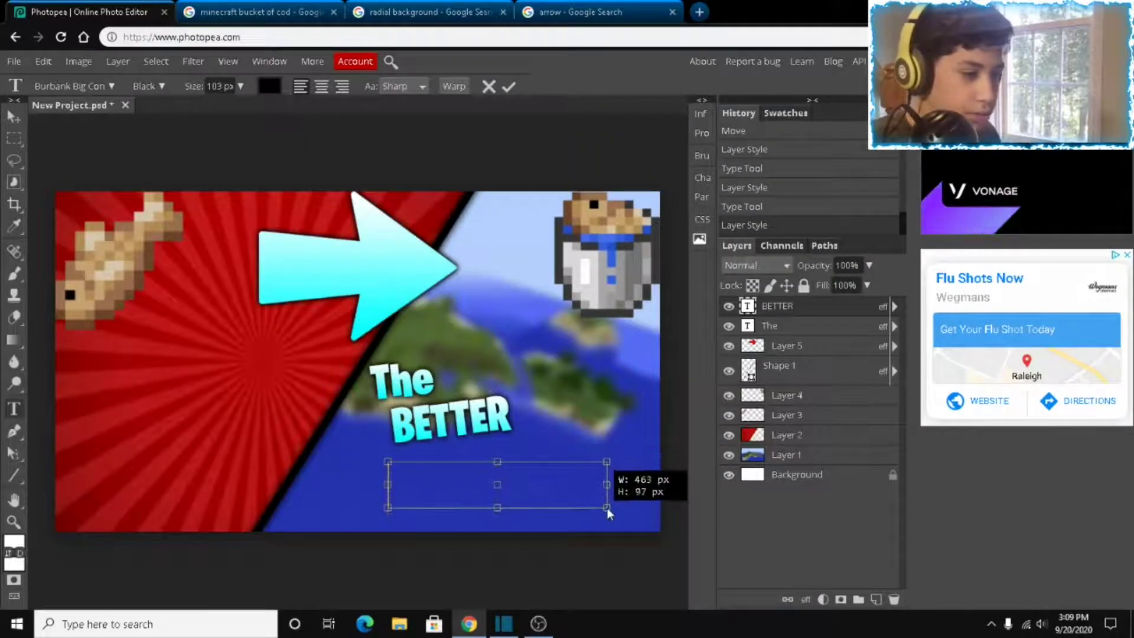
{"action": "type", "text": "Wat"}
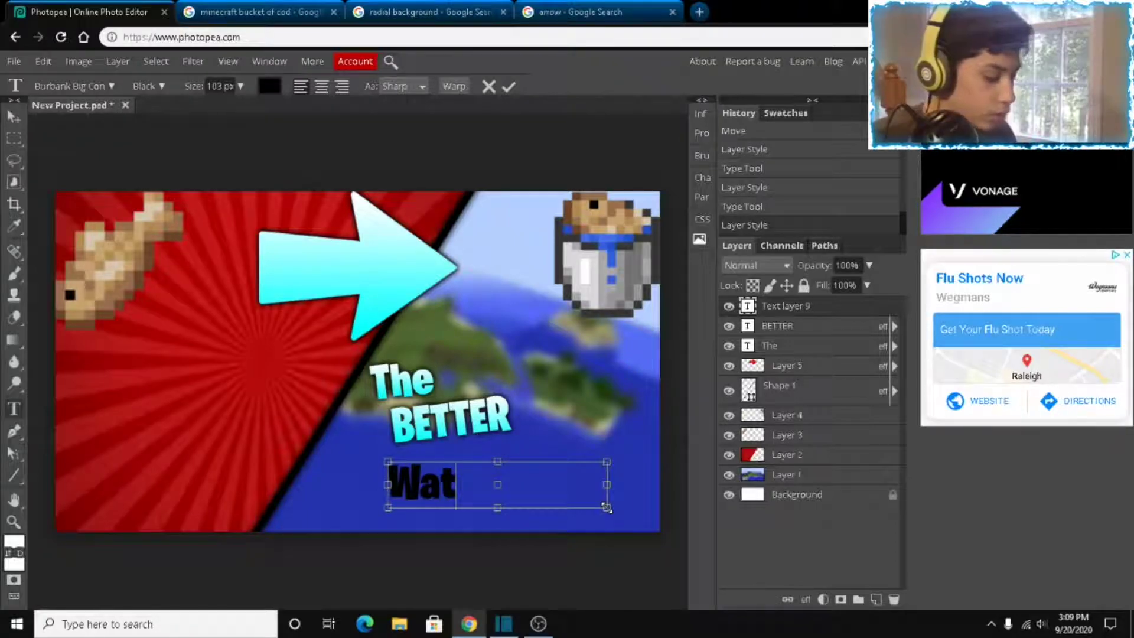
{"action": "key", "text": "BackSpace"}
{"action": "type", "text": "y"}
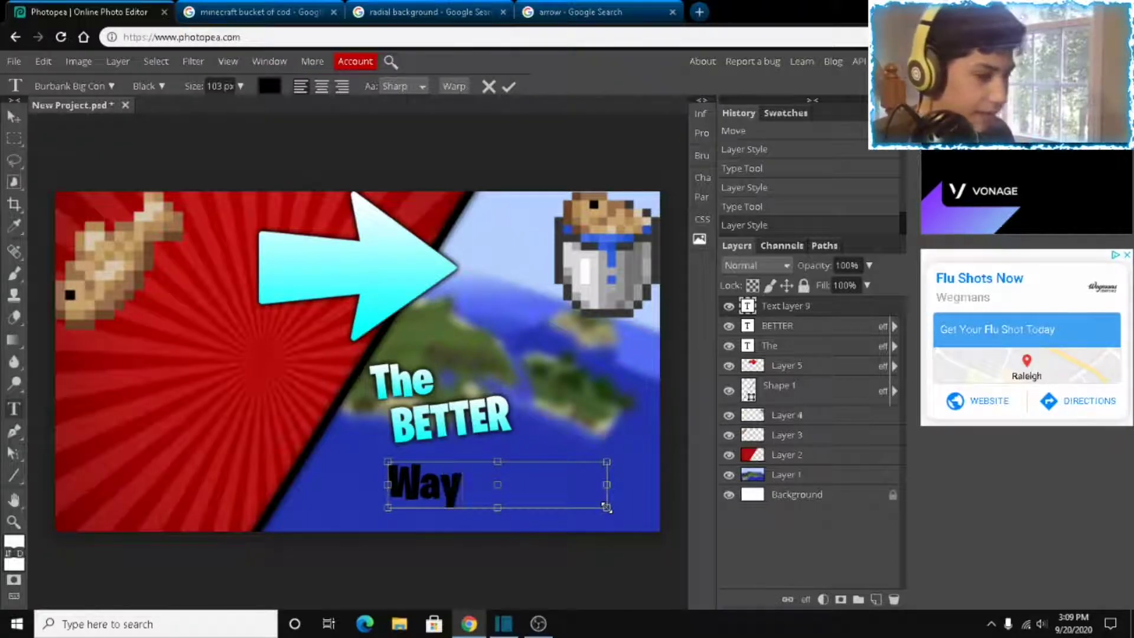
{"action": "left_click_drag", "start_coordinate": [621, 459], "coordinate": [620, 442]}
{"action": "left_click_drag", "start_coordinate": [459, 429], "coordinate": [448, 408]}
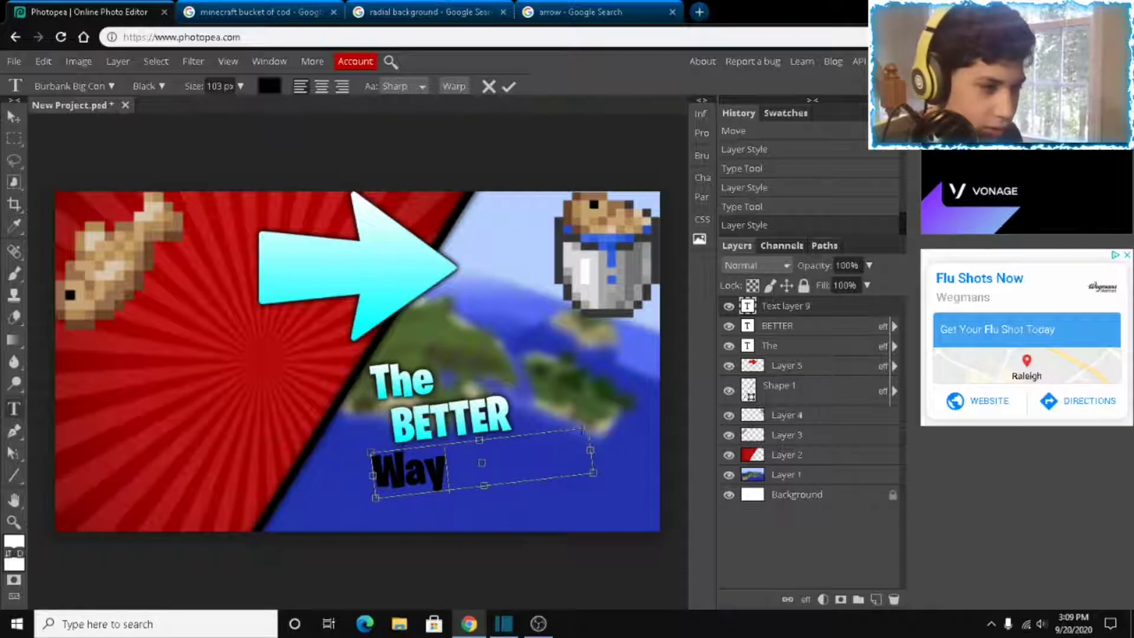
- Apply an Outer Glow and the cyan-to-white linear Gradient Overlay at 90° to the "Way" text layer
{"action": "right_click", "coordinate": [847, 317]}
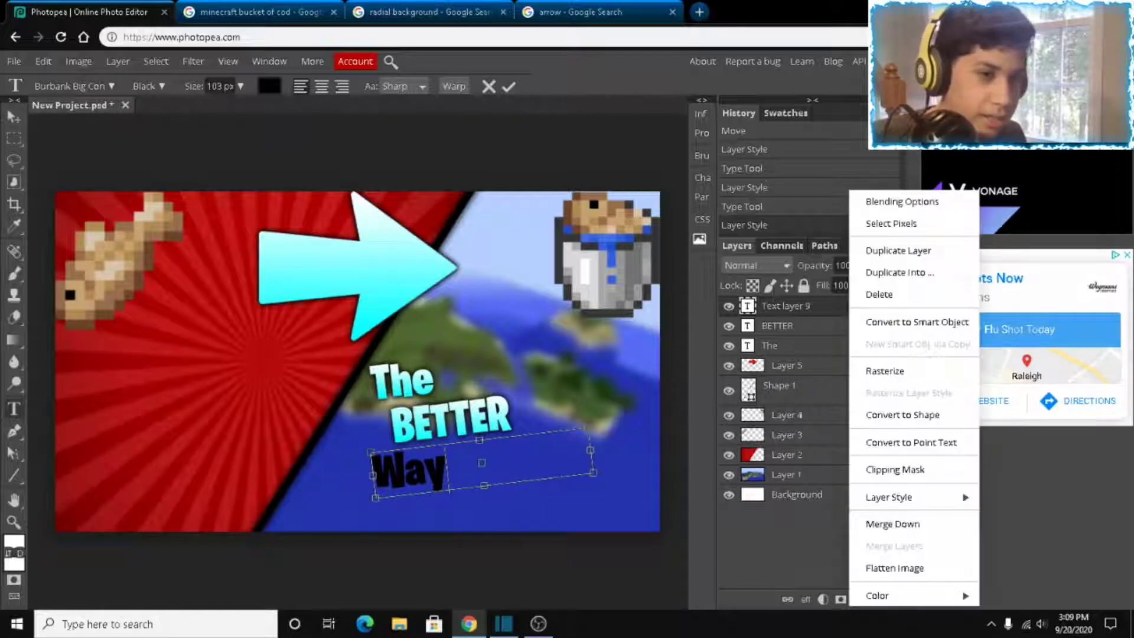
{"action": "left_click", "coordinate": [936, 194]}
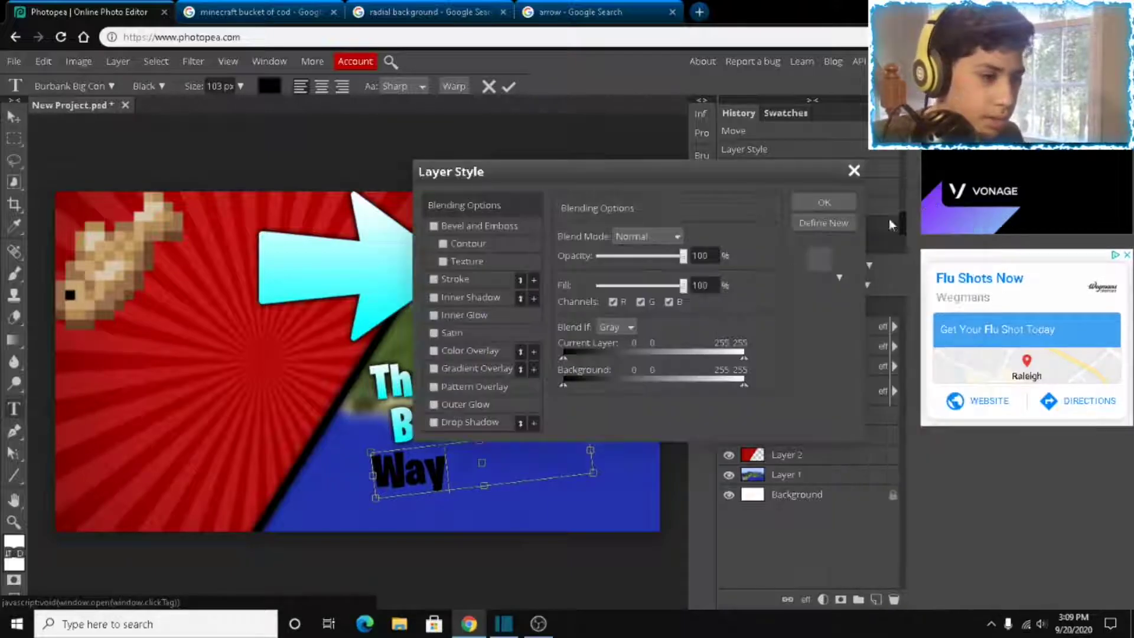
{"action": "left_click", "coordinate": [465, 404]}
{"action": "left_click", "coordinate": [476, 369]}
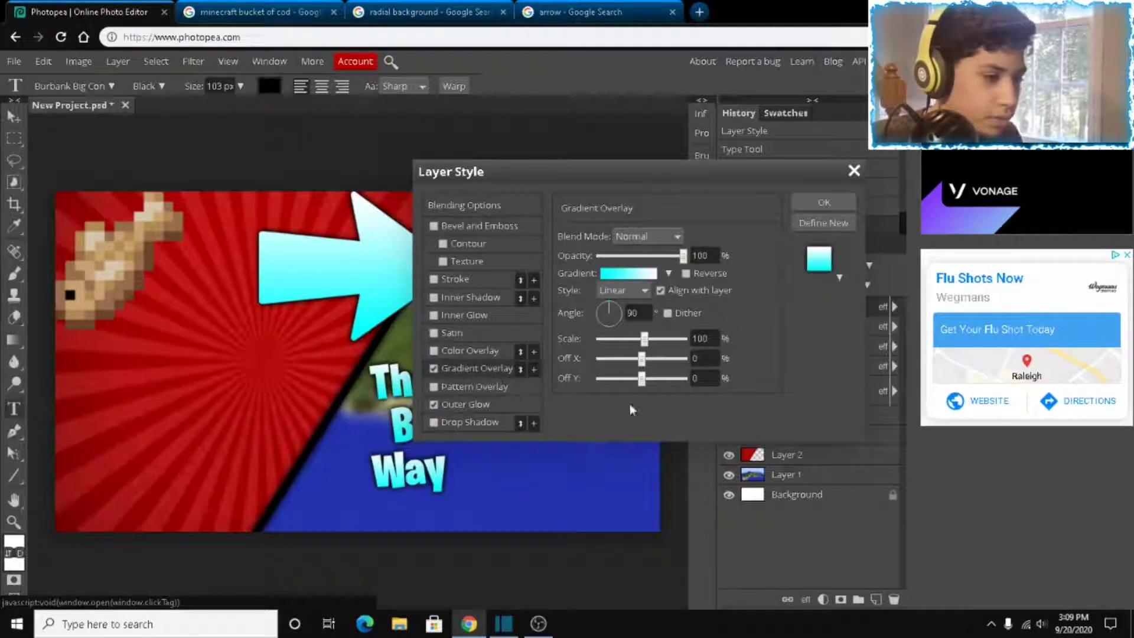
{"action": "left_click", "coordinate": [823, 204]}
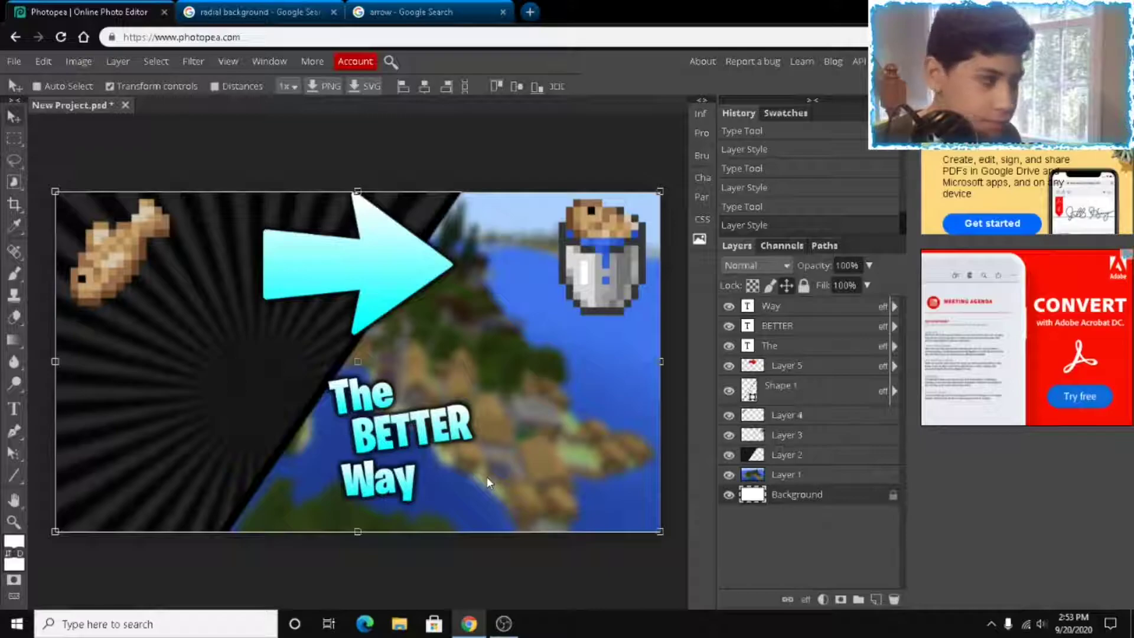
{"action": "left_click", "coordinate": [11, 62]}
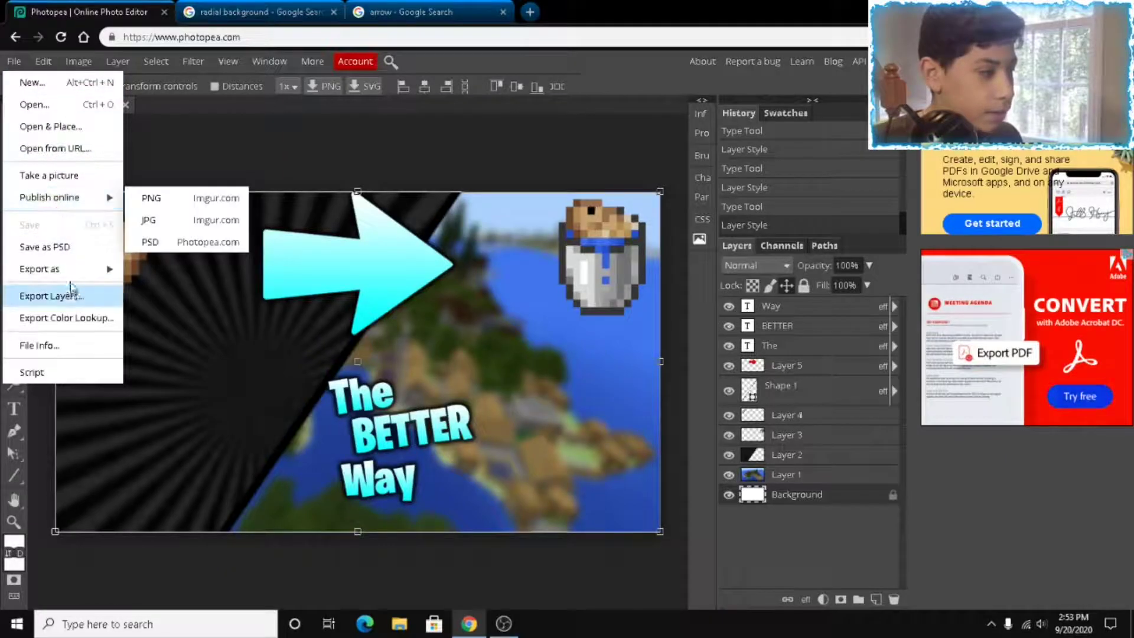
{"action": "mouse_move", "coordinate": [71, 270]}
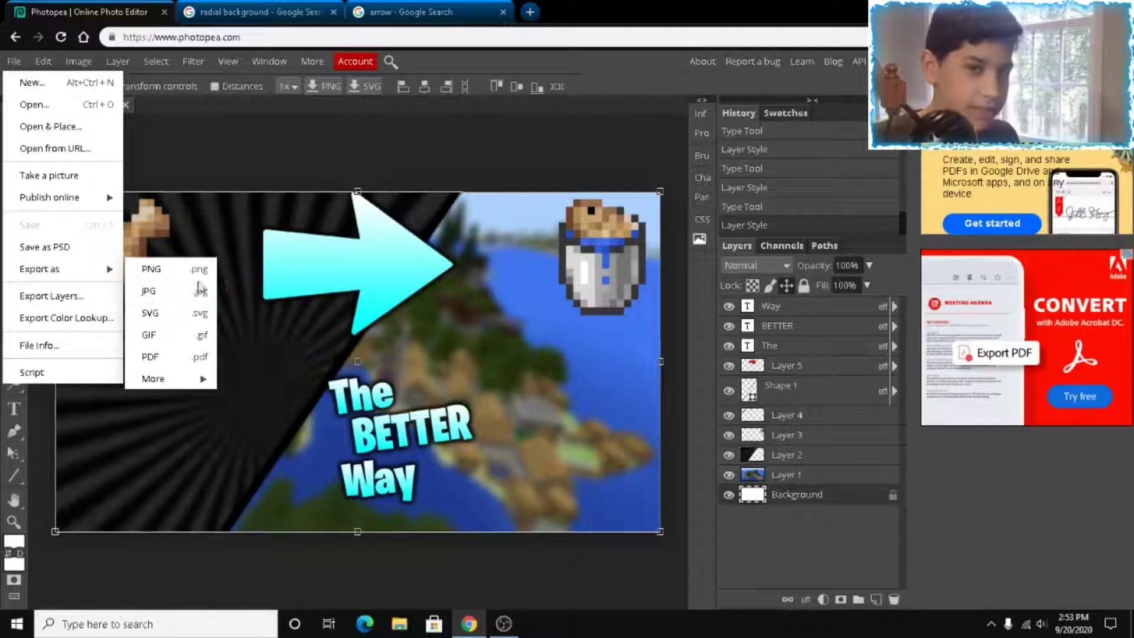
{"action": "left_click", "coordinate": [253, 155]}
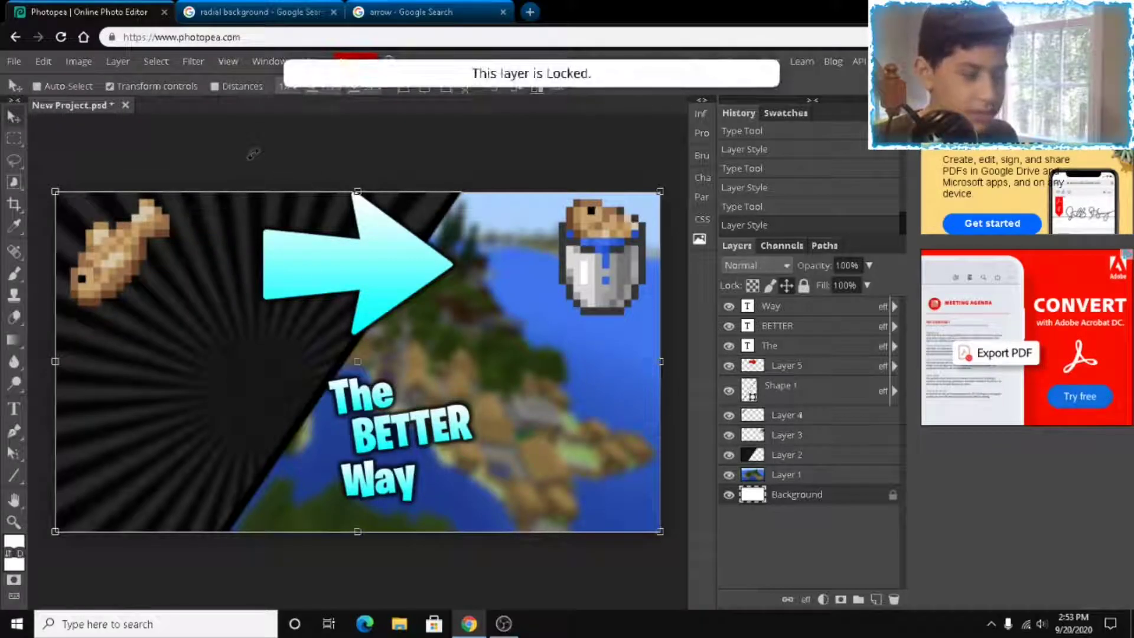